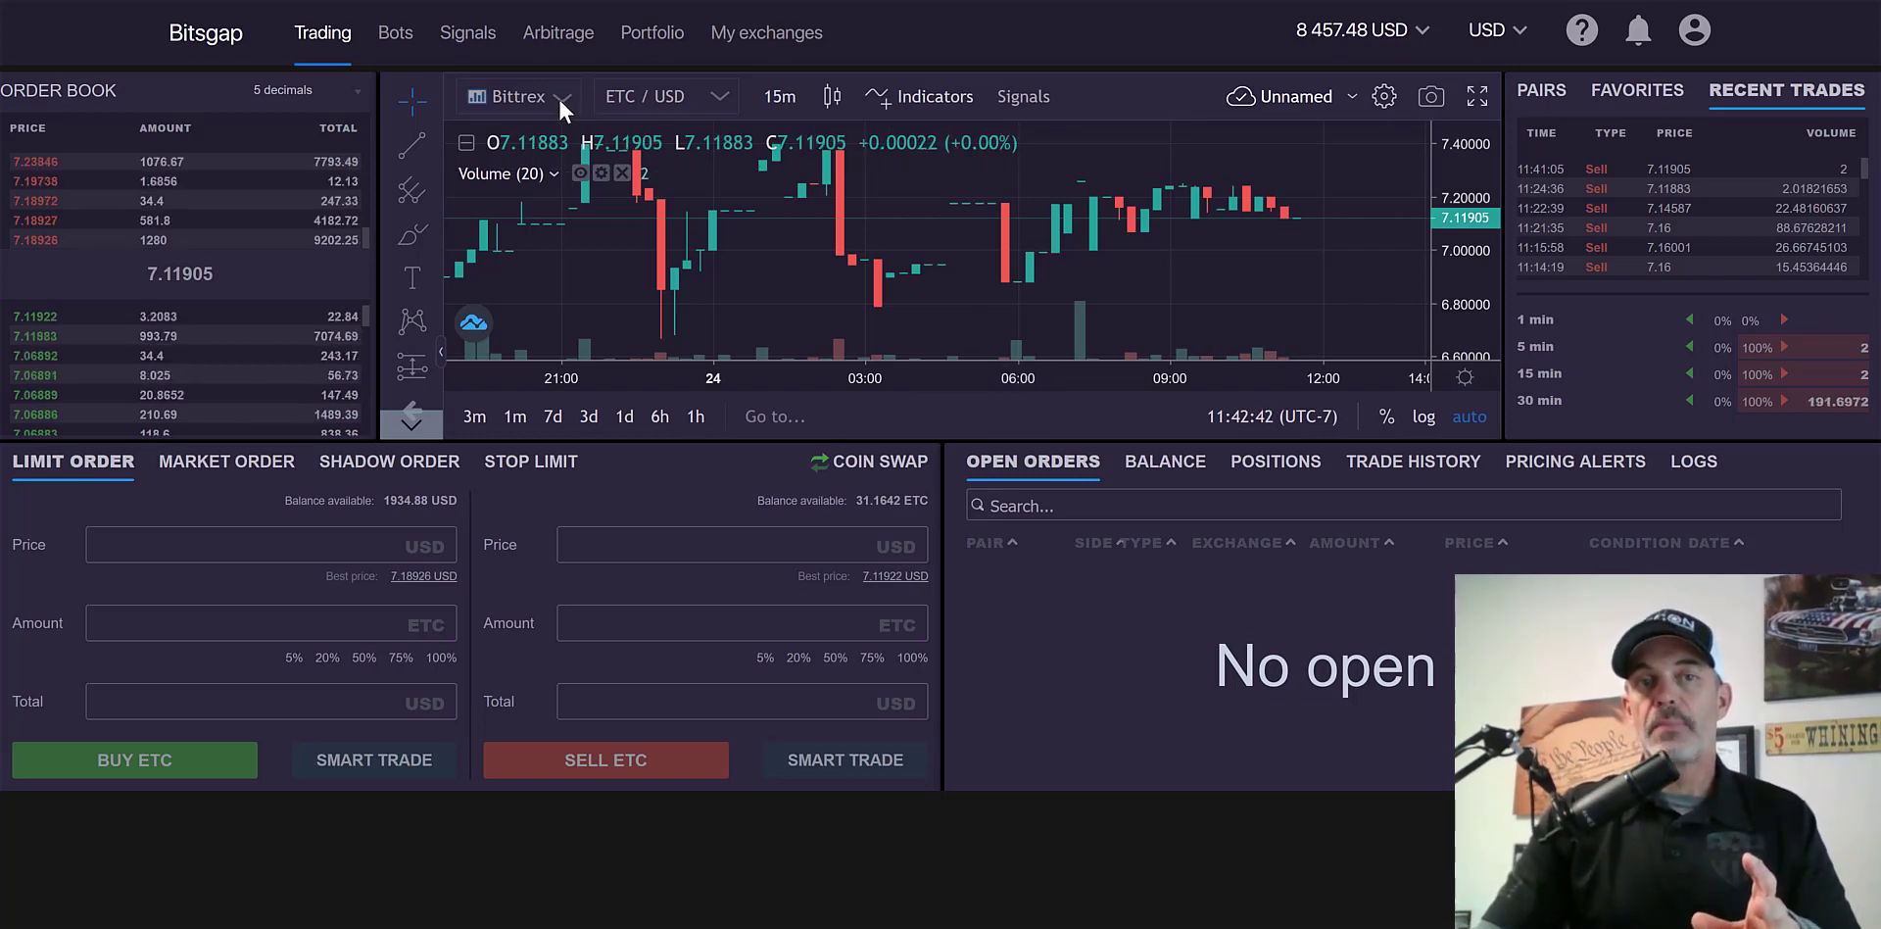
Switch the trading view from Bittrex to Kucoin, then back to Bittrex.
{"action": "left_click", "coordinate": [558, 96]}
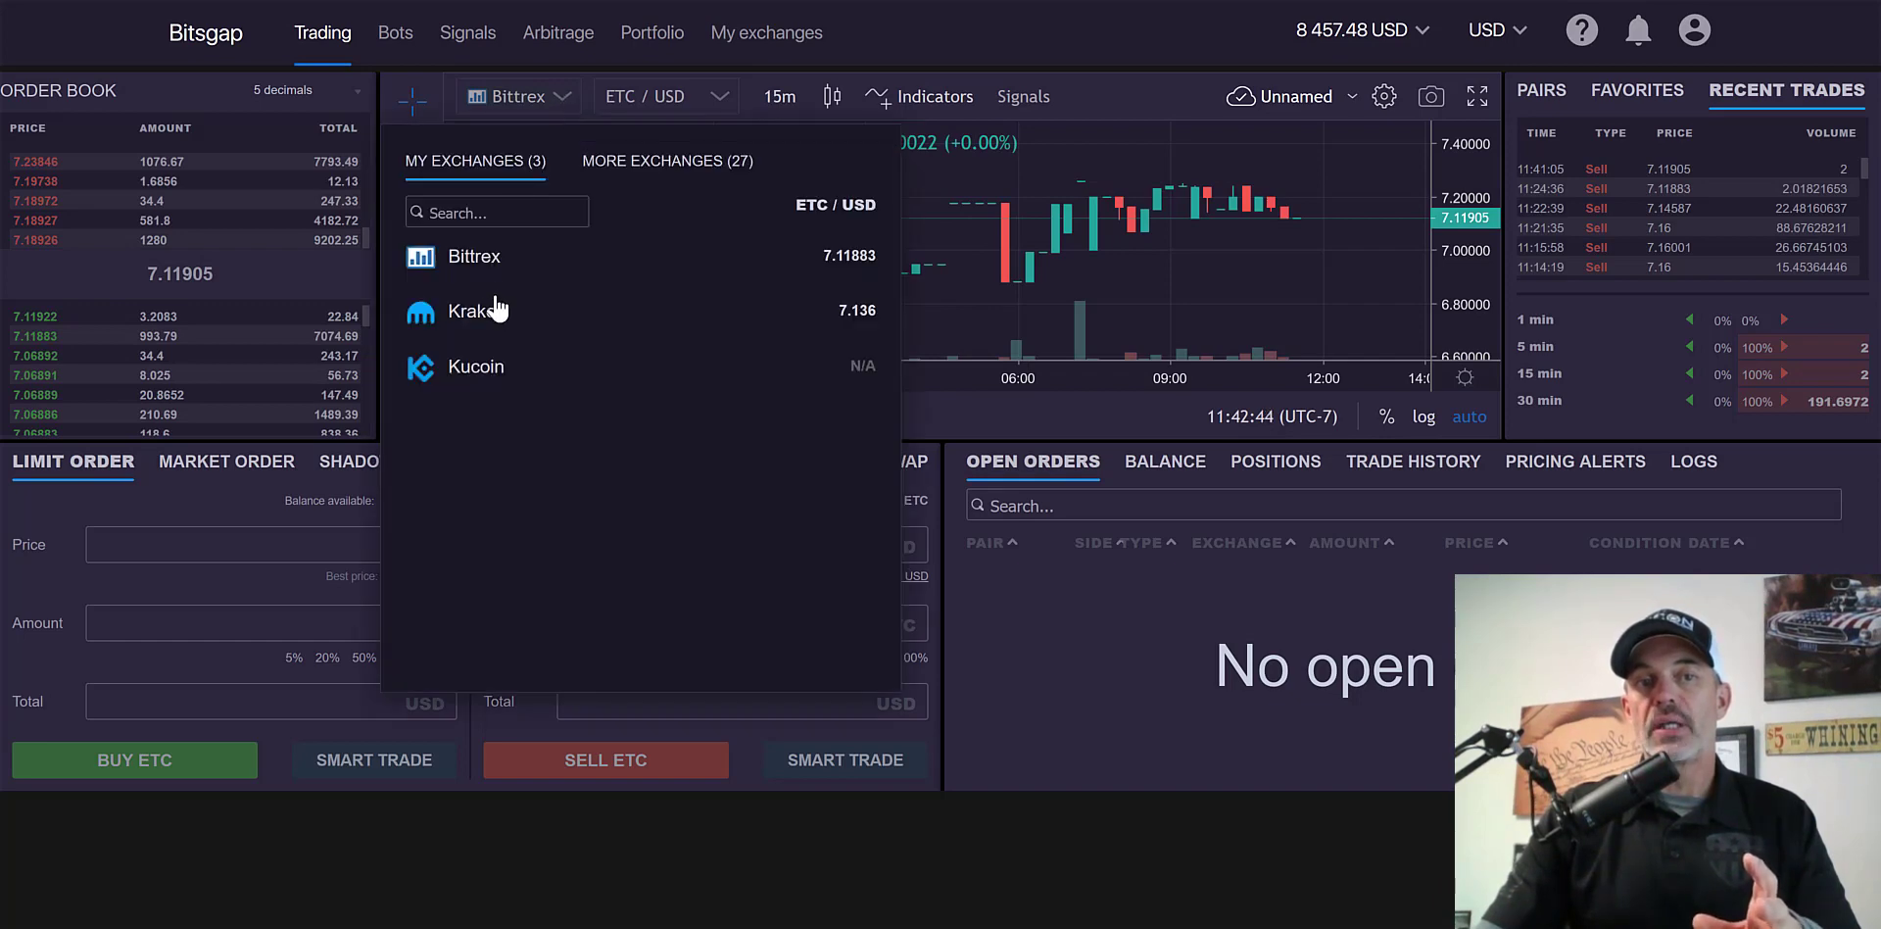
{"action": "left_click", "coordinate": [490, 370]}
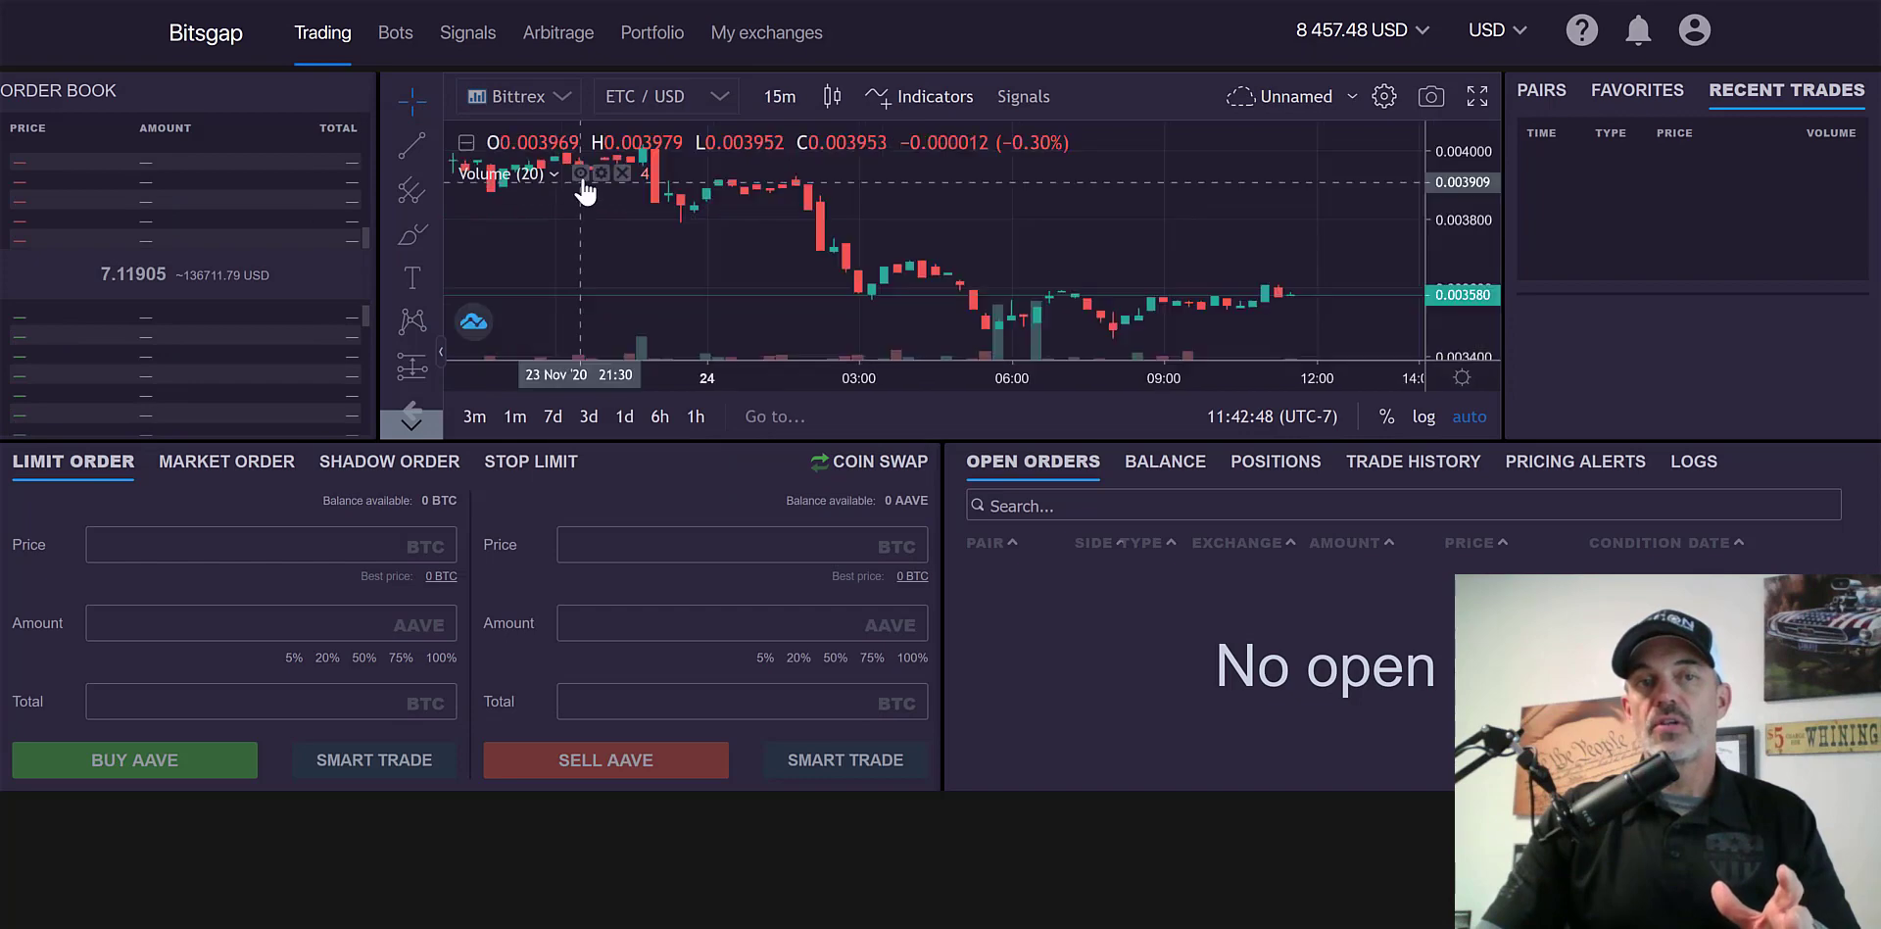
{"action": "left_click", "coordinate": [561, 96]}
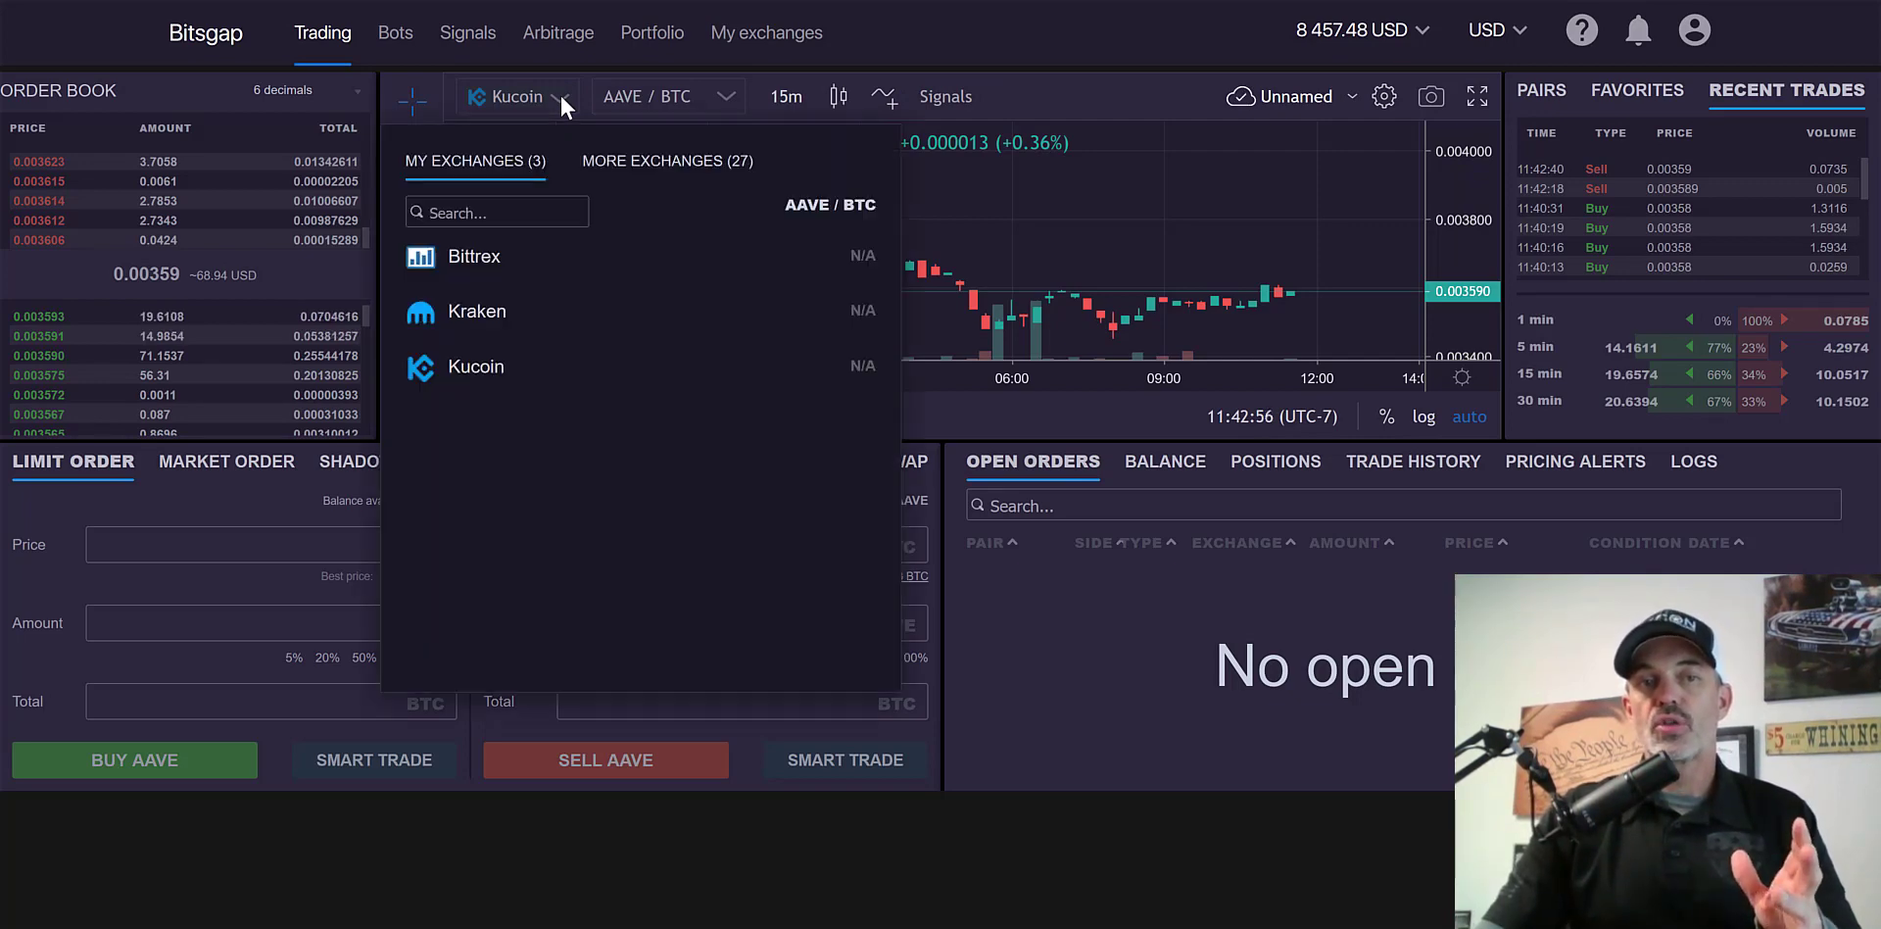
{"action": "left_click", "coordinate": [474, 256]}
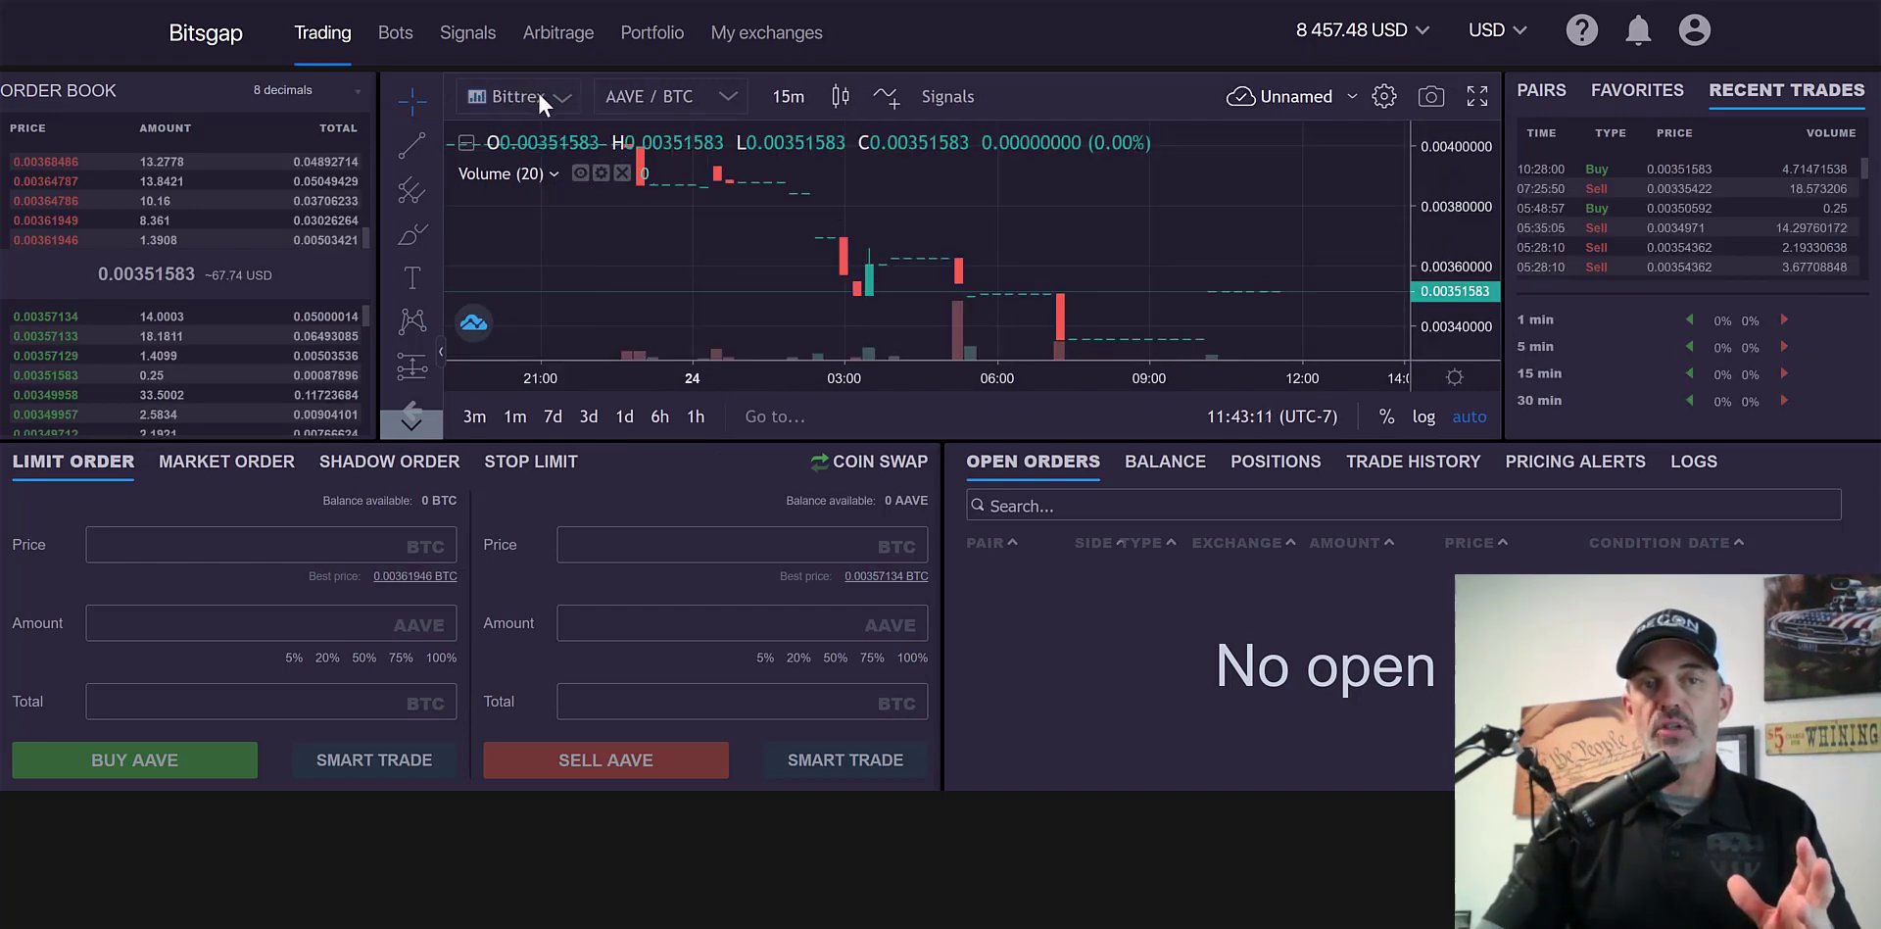
Search the trading pairs for 'etc' and switch the chart to ETC/USD.
{"action": "left_click", "coordinate": [673, 91]}
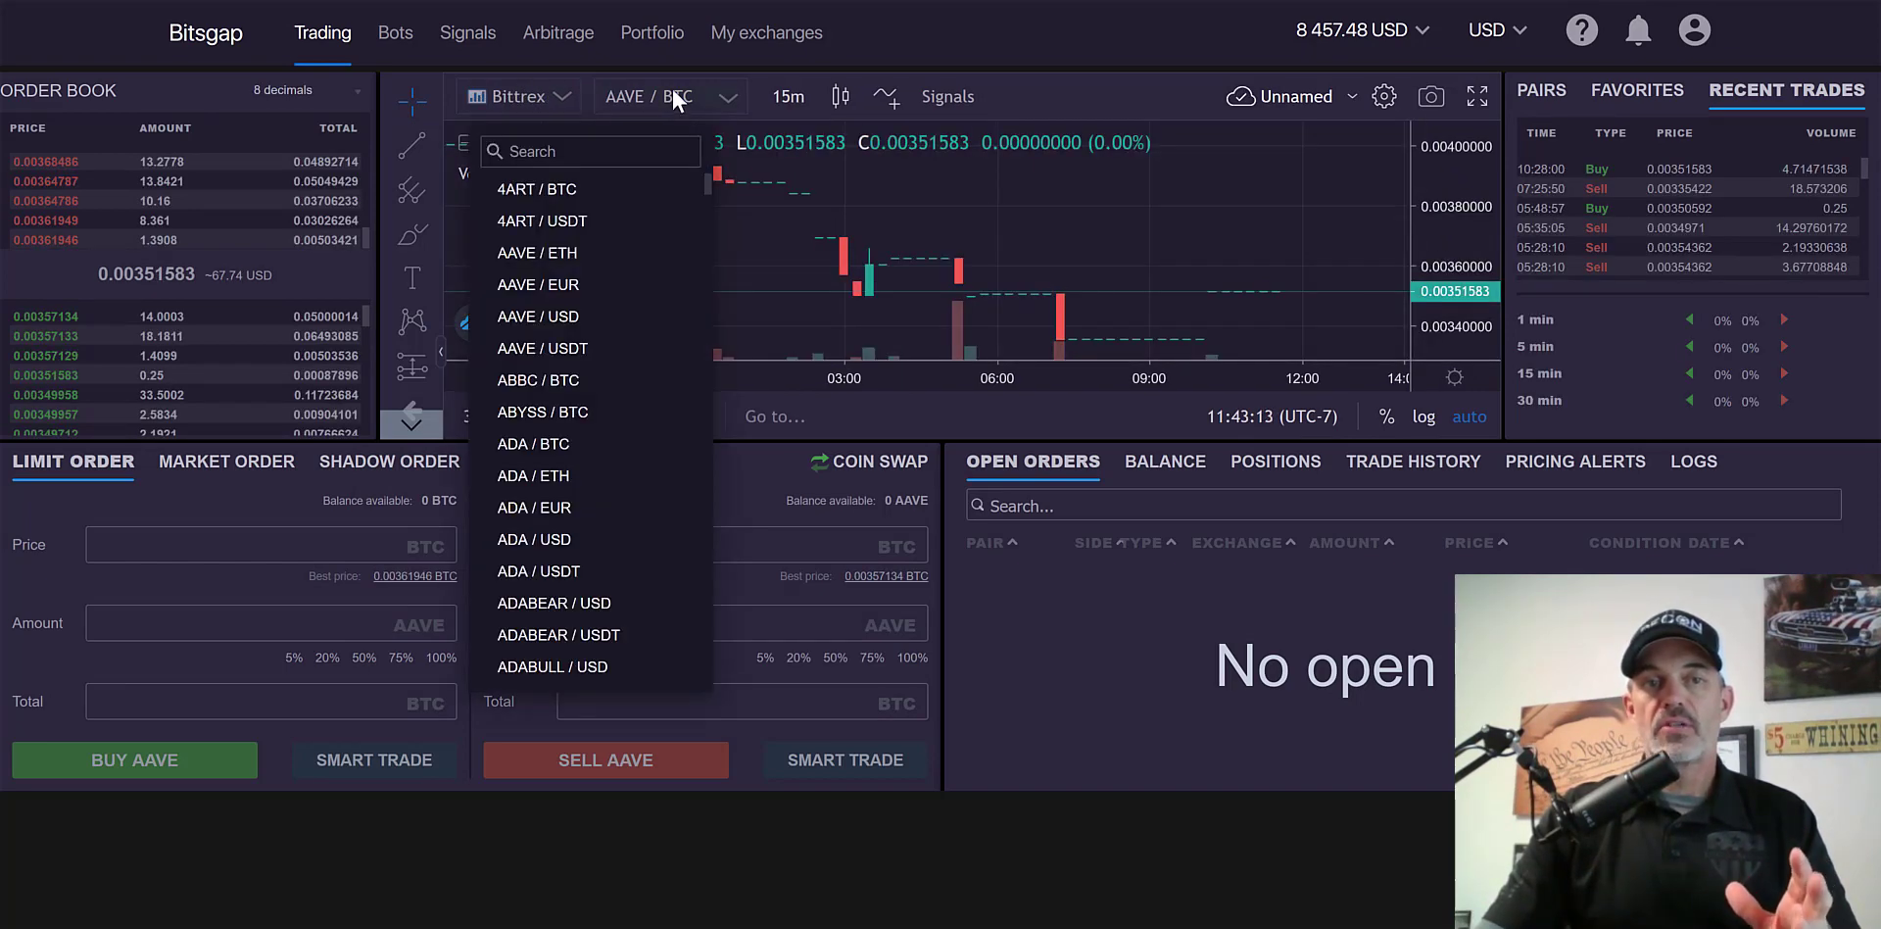
{"action": "left_click", "coordinate": [649, 151]}
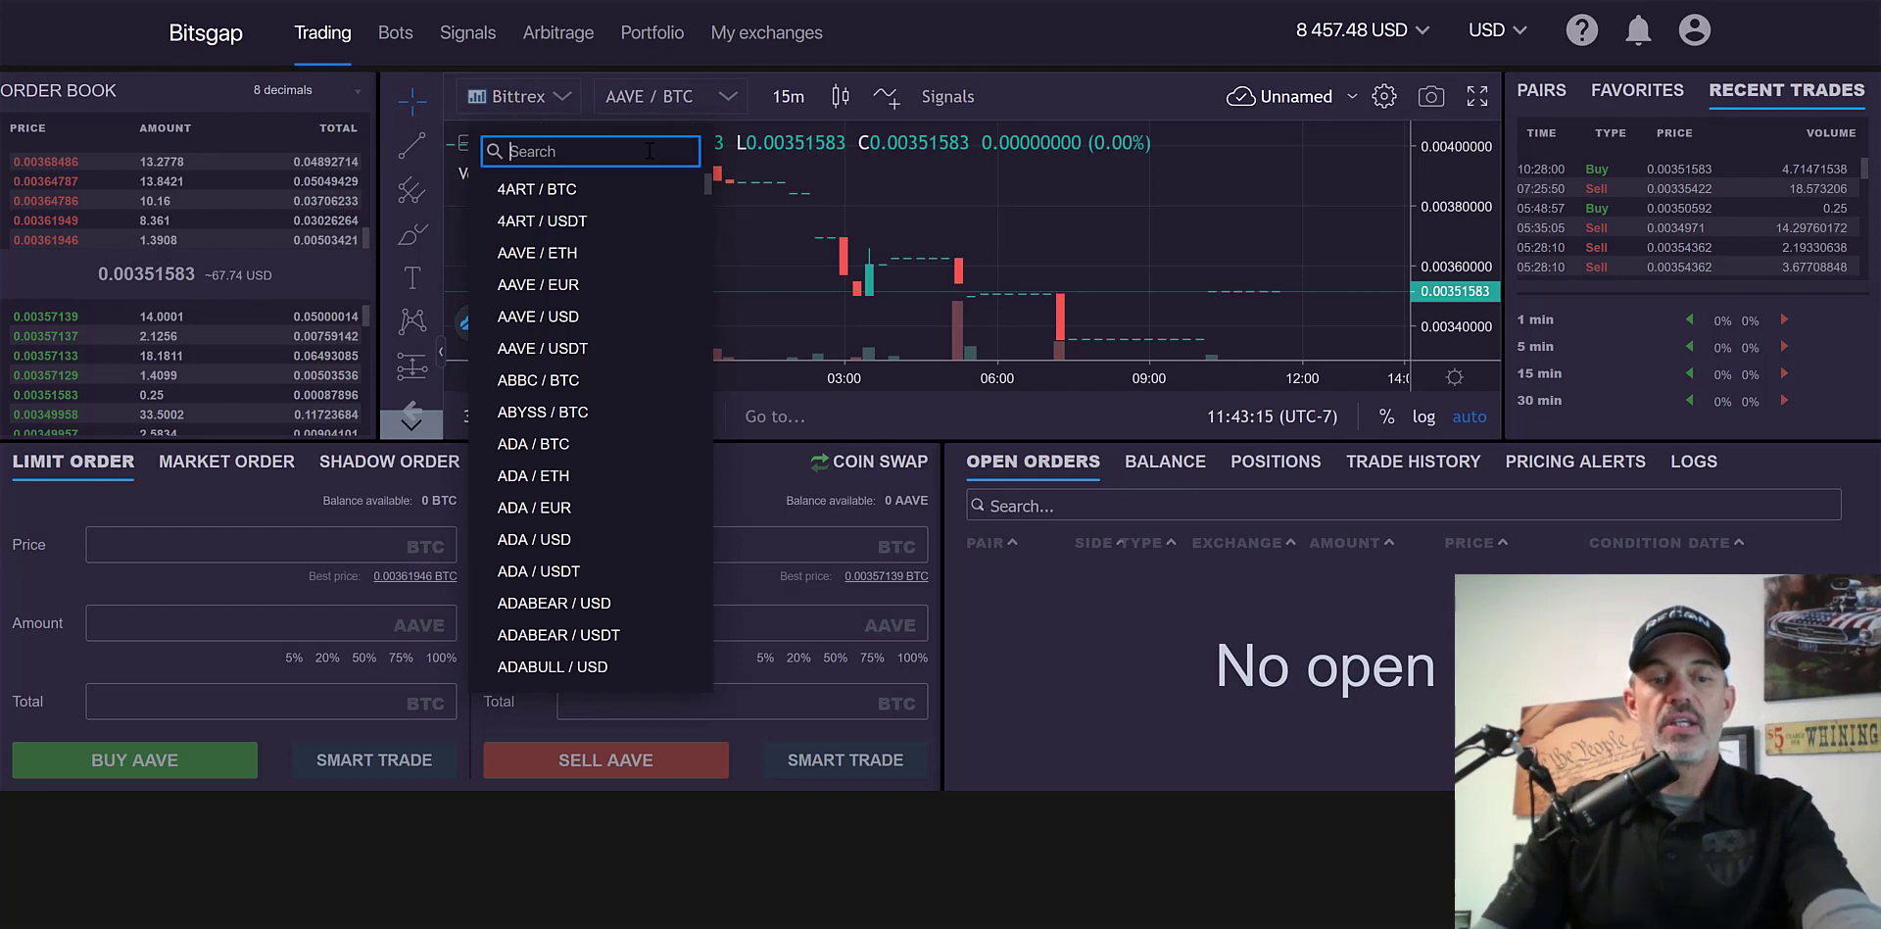
{"action": "type", "text": "etc"}
{"action": "left_click", "coordinate": [549, 253]}
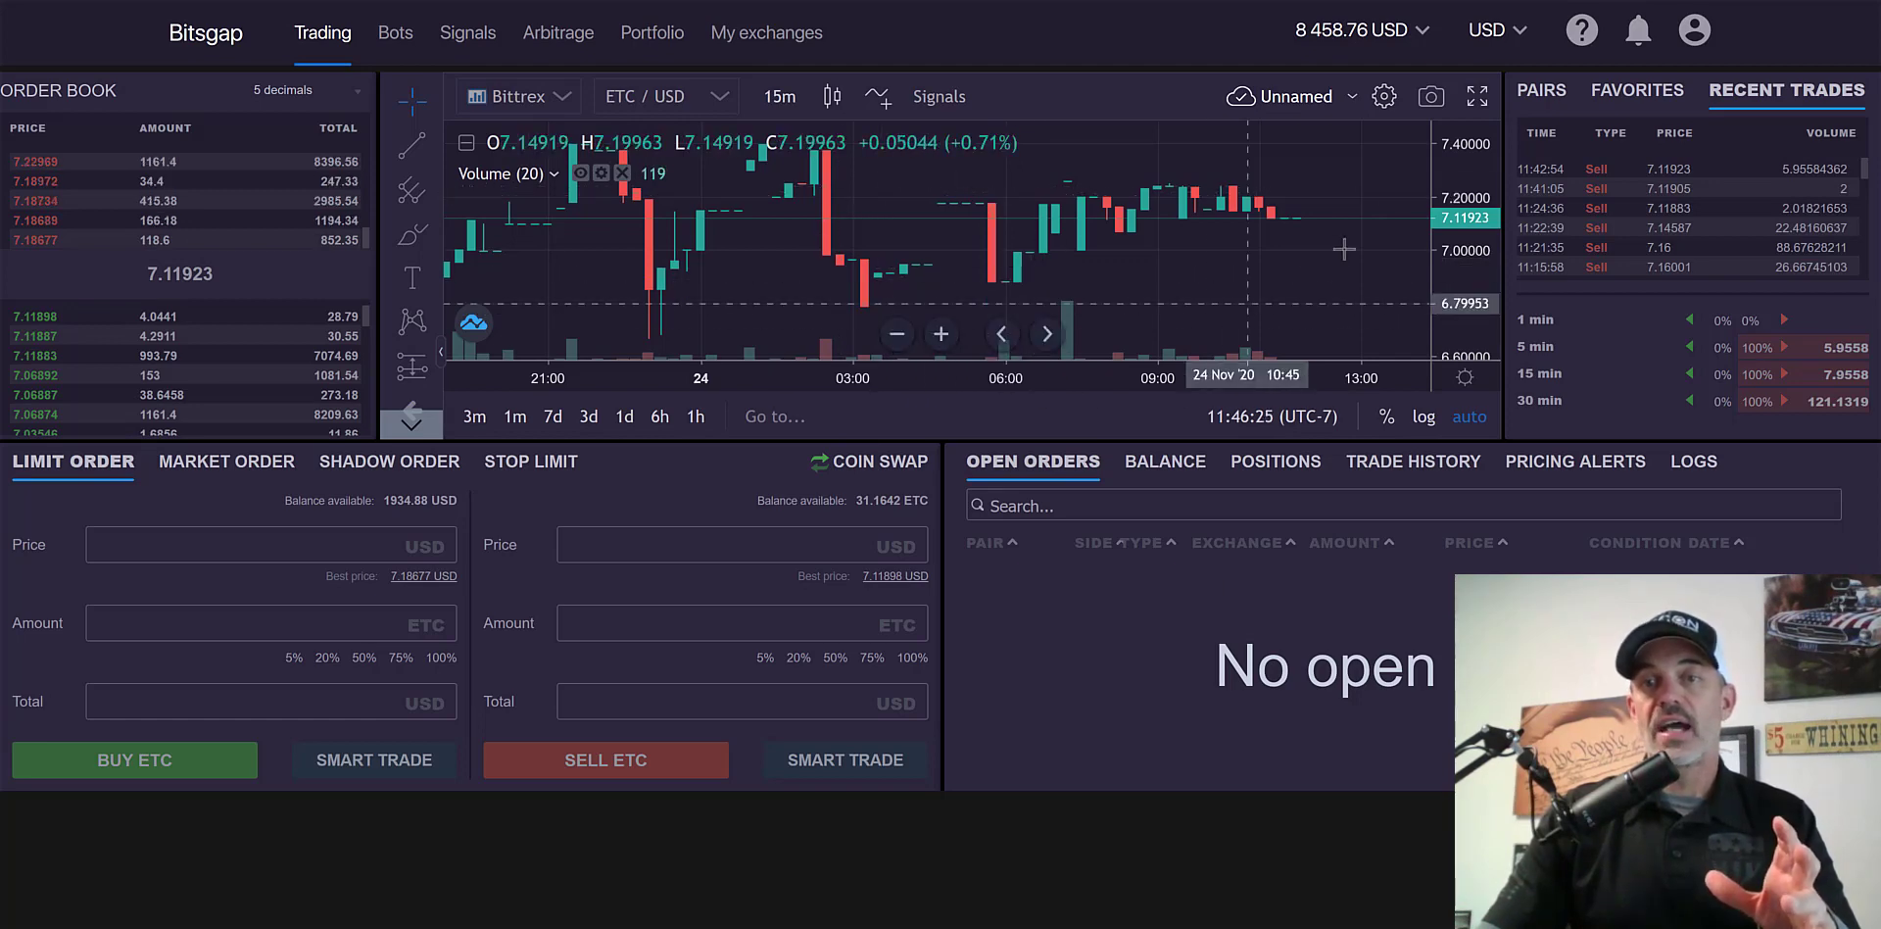
Use the chart toolbar's fullscreen control to change the ETC/USD chart's fullscreen display.
{"action": "left_click", "coordinate": [1476, 96]}
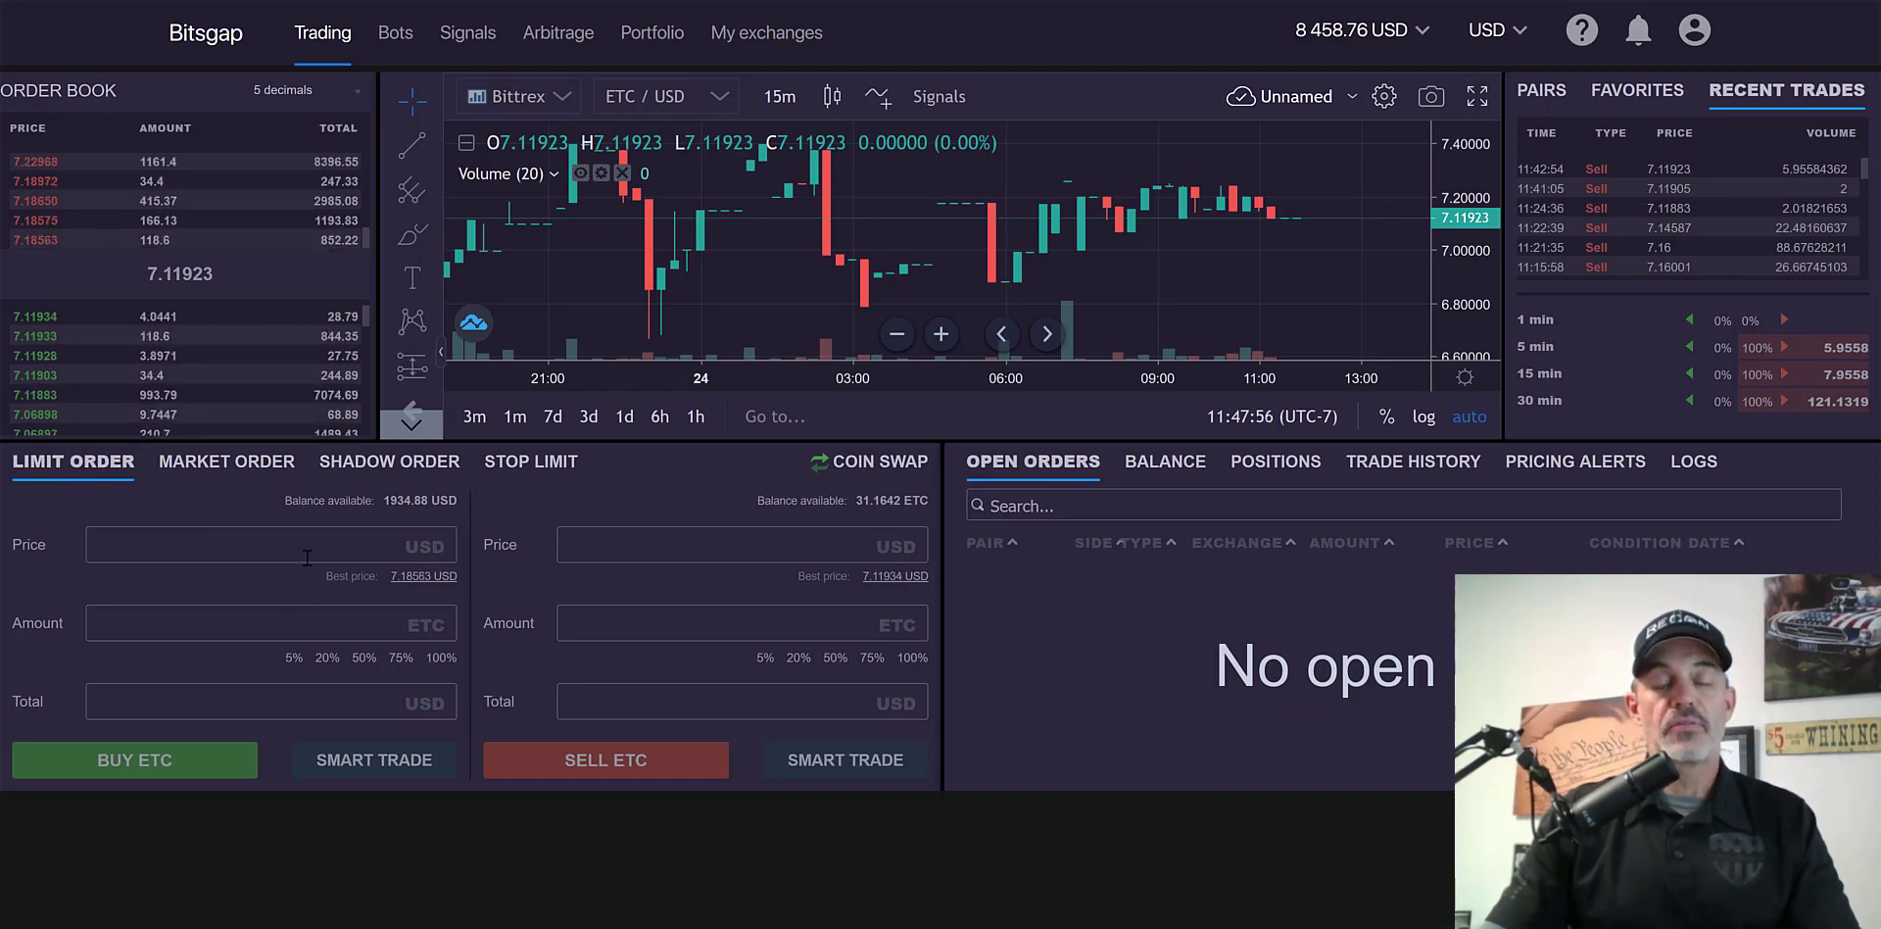
Look over the Market and Shadow order forms, ending on the Stop Limit form.
{"action": "left_click", "coordinate": [216, 474]}
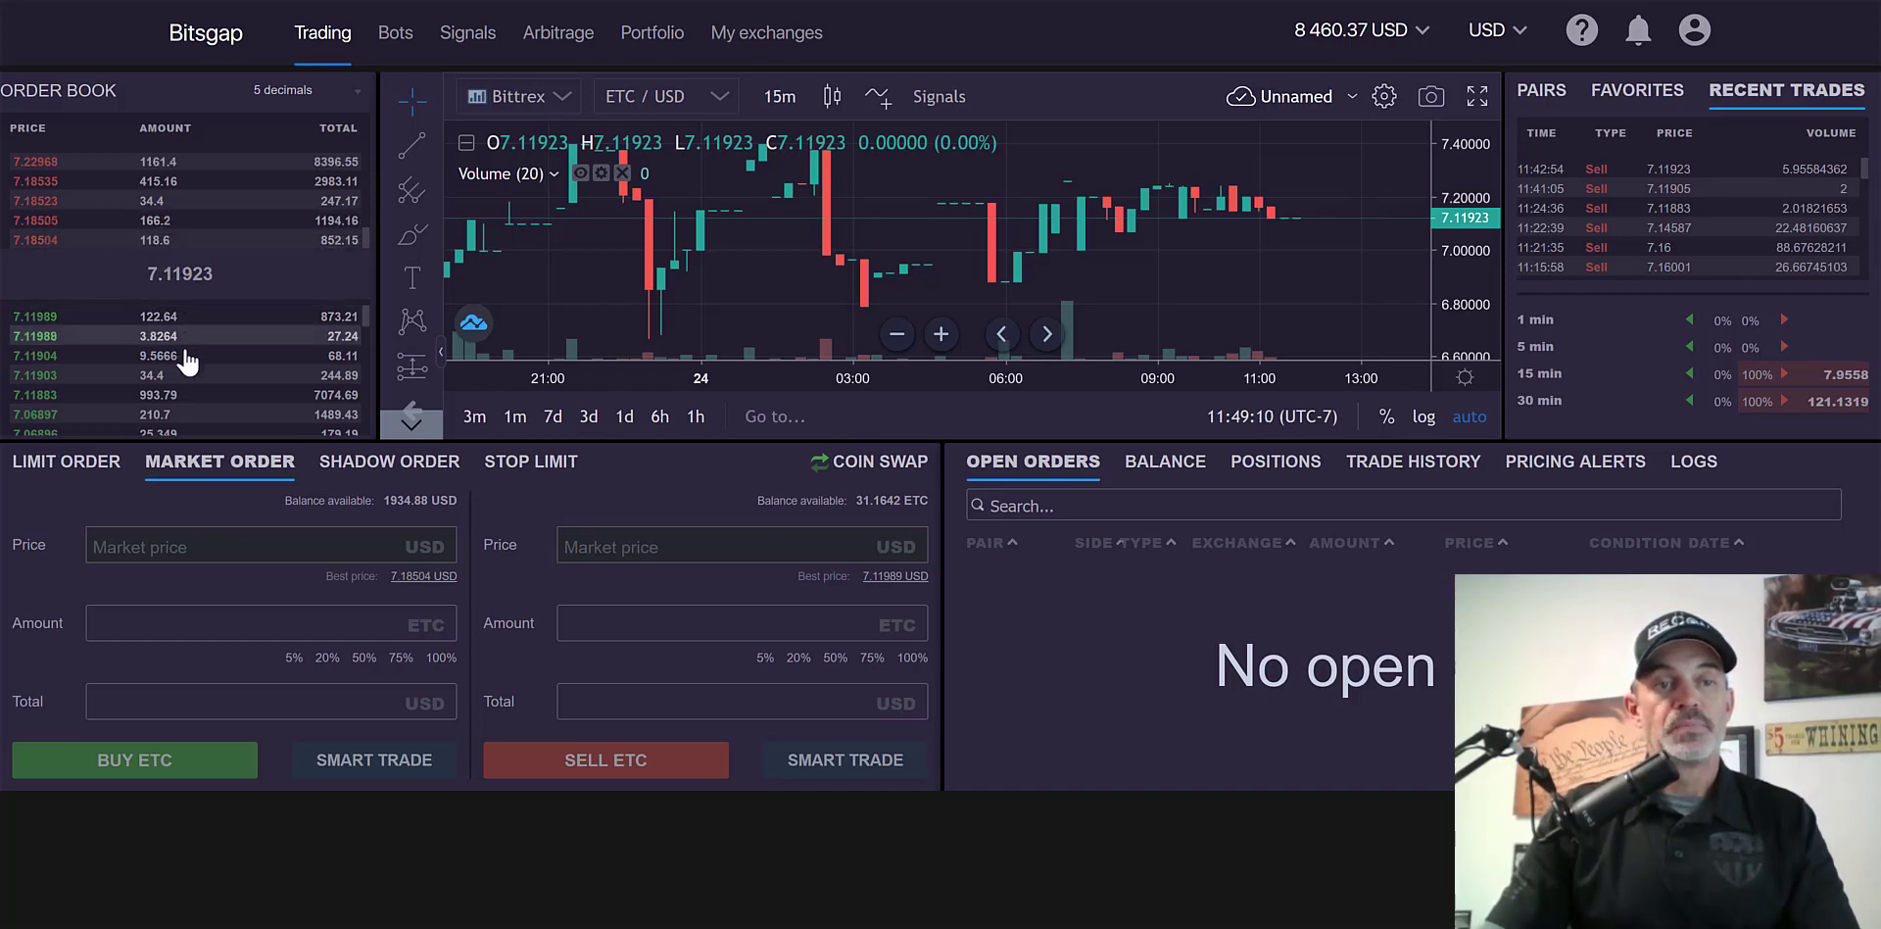
{"action": "left_click", "coordinate": [384, 463]}
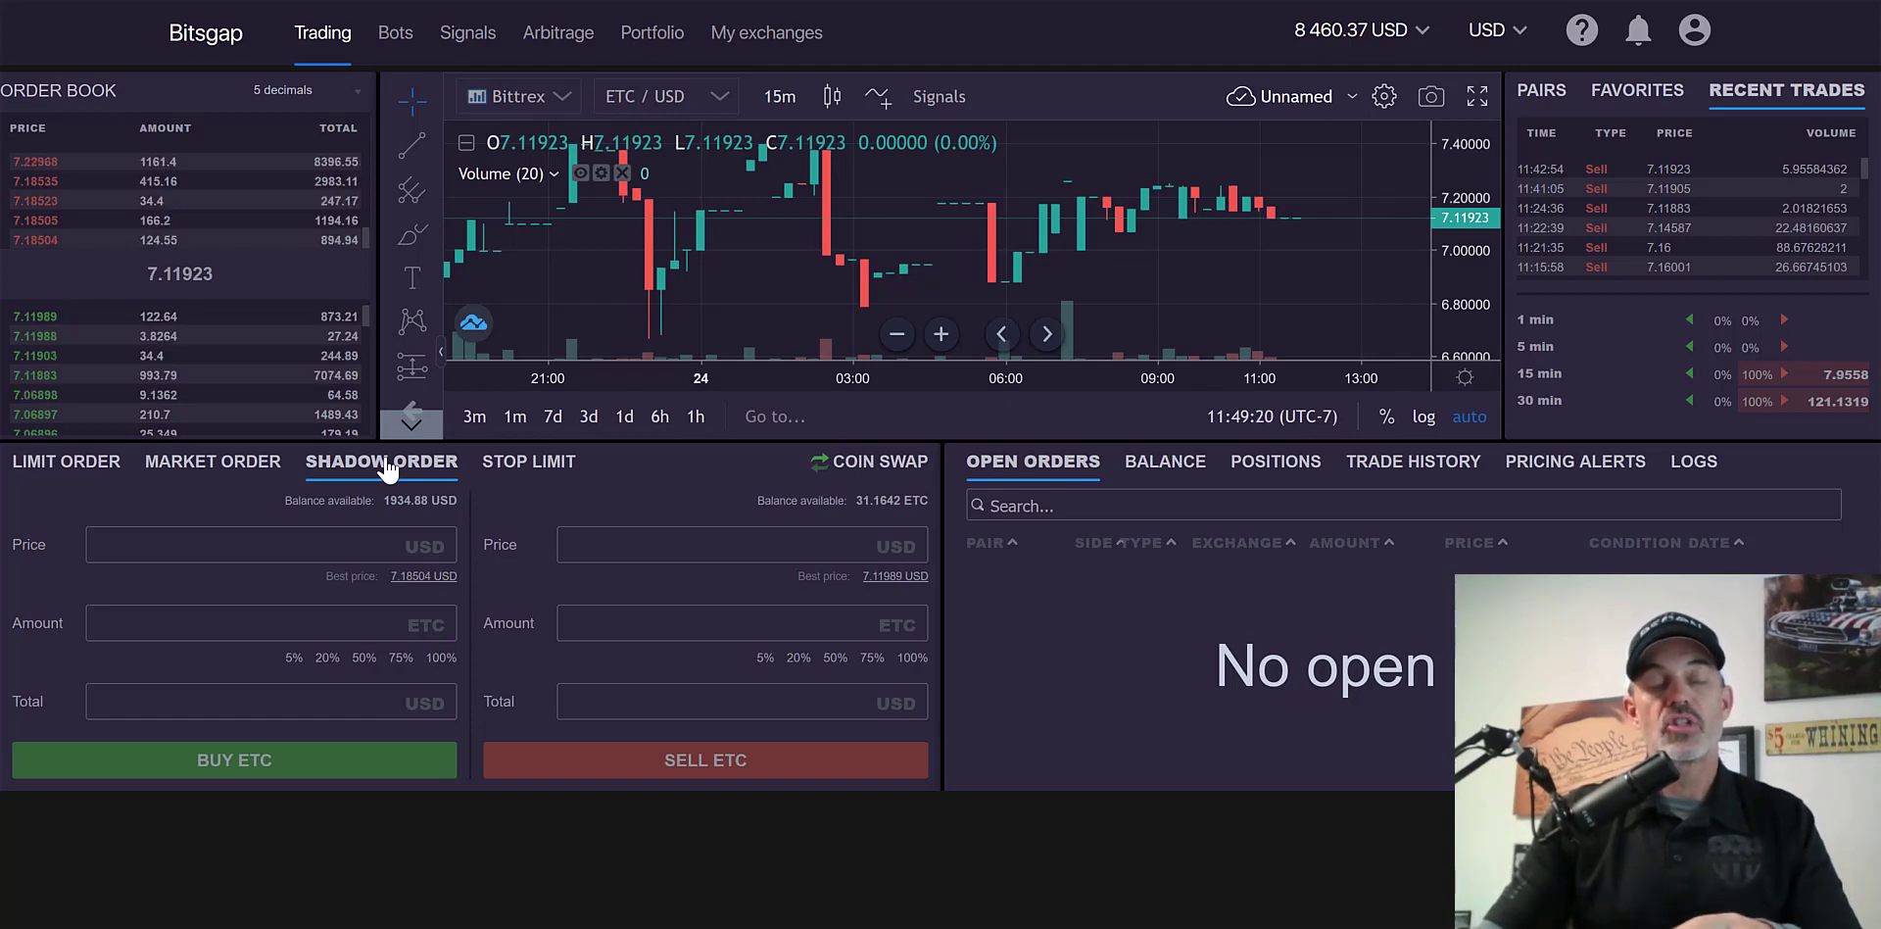
{"action": "left_click", "coordinate": [541, 468]}
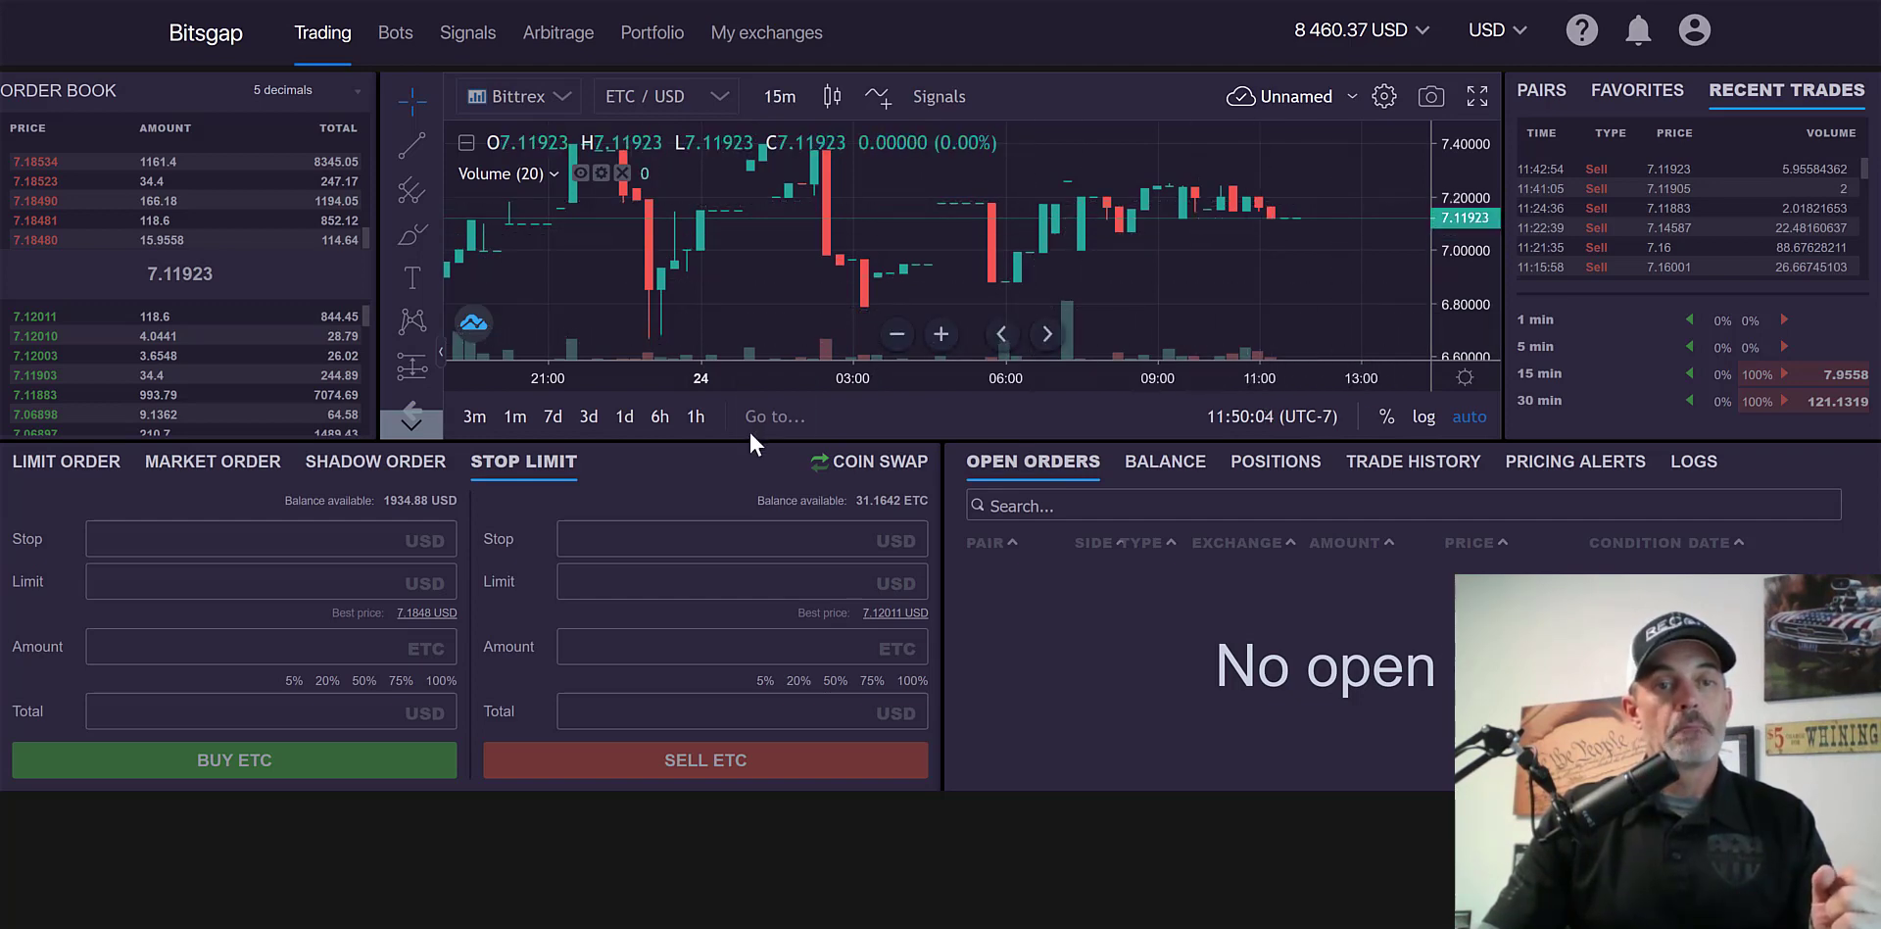
Fill the stop-limit sell with stop 7.10, limit 7.05 and 100% amount (219.71 USD total).
{"action": "left_click", "coordinate": [813, 538]}
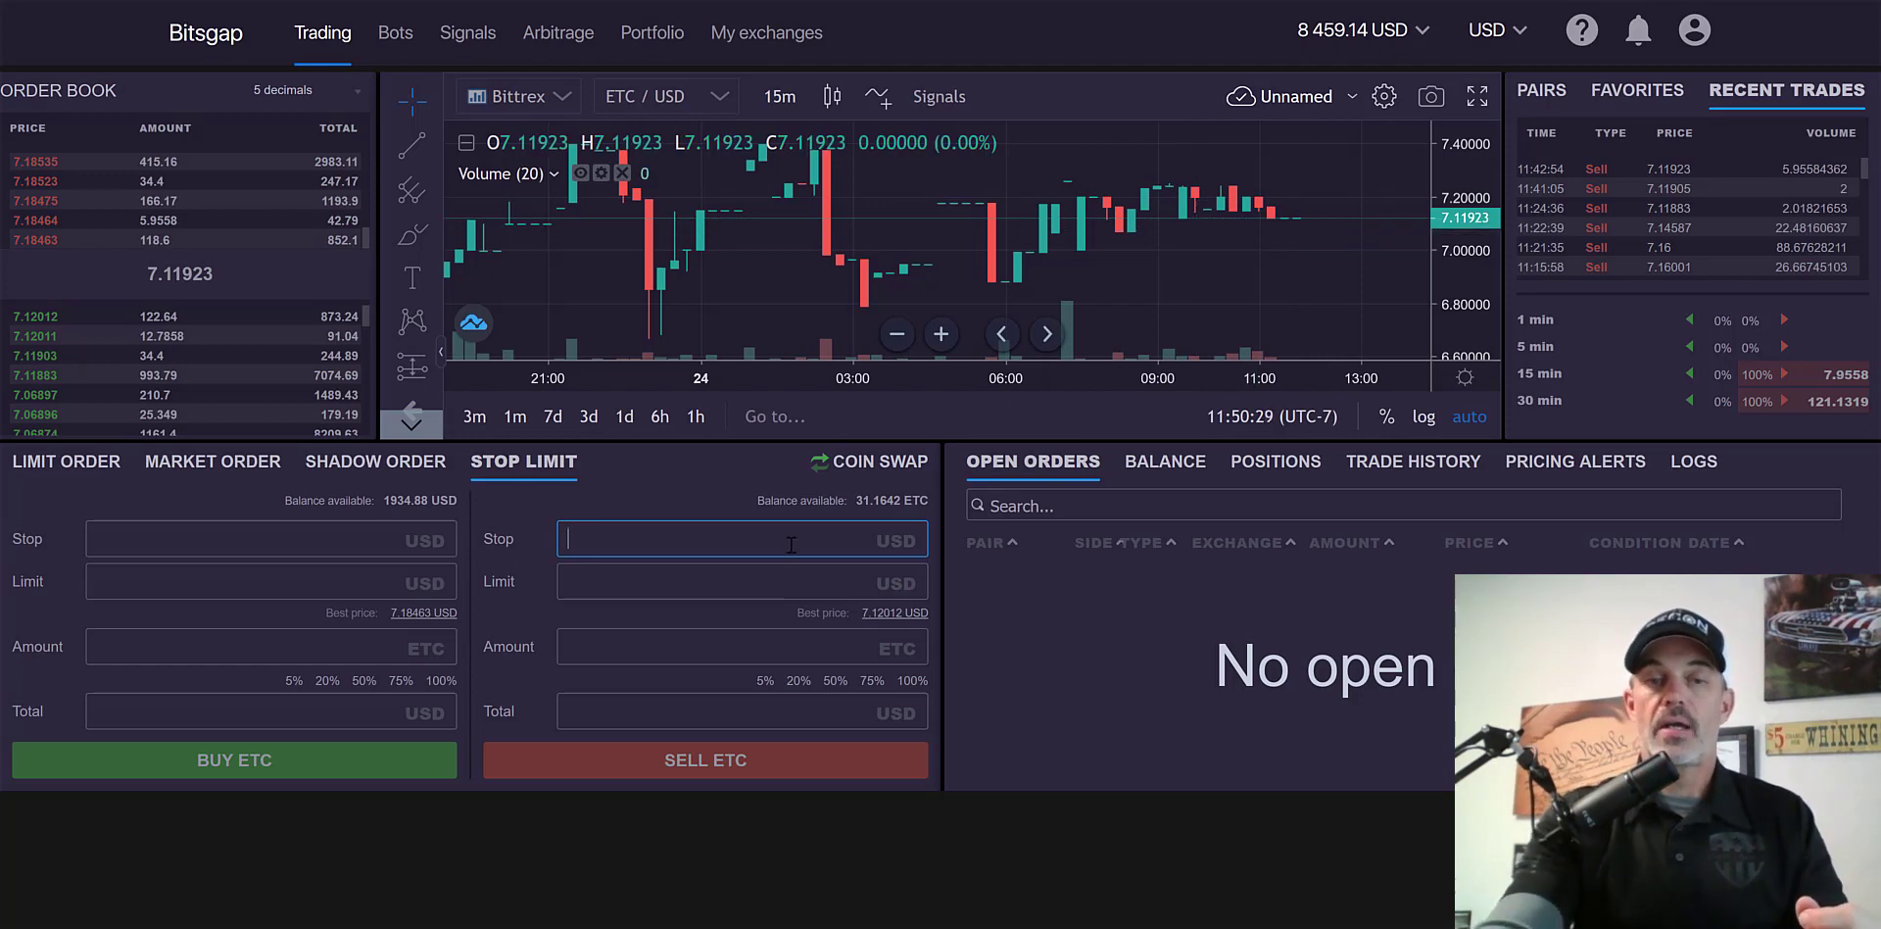
{"action": "type", "text": "7.10"}
{"action": "left_click", "coordinate": [763, 568]}
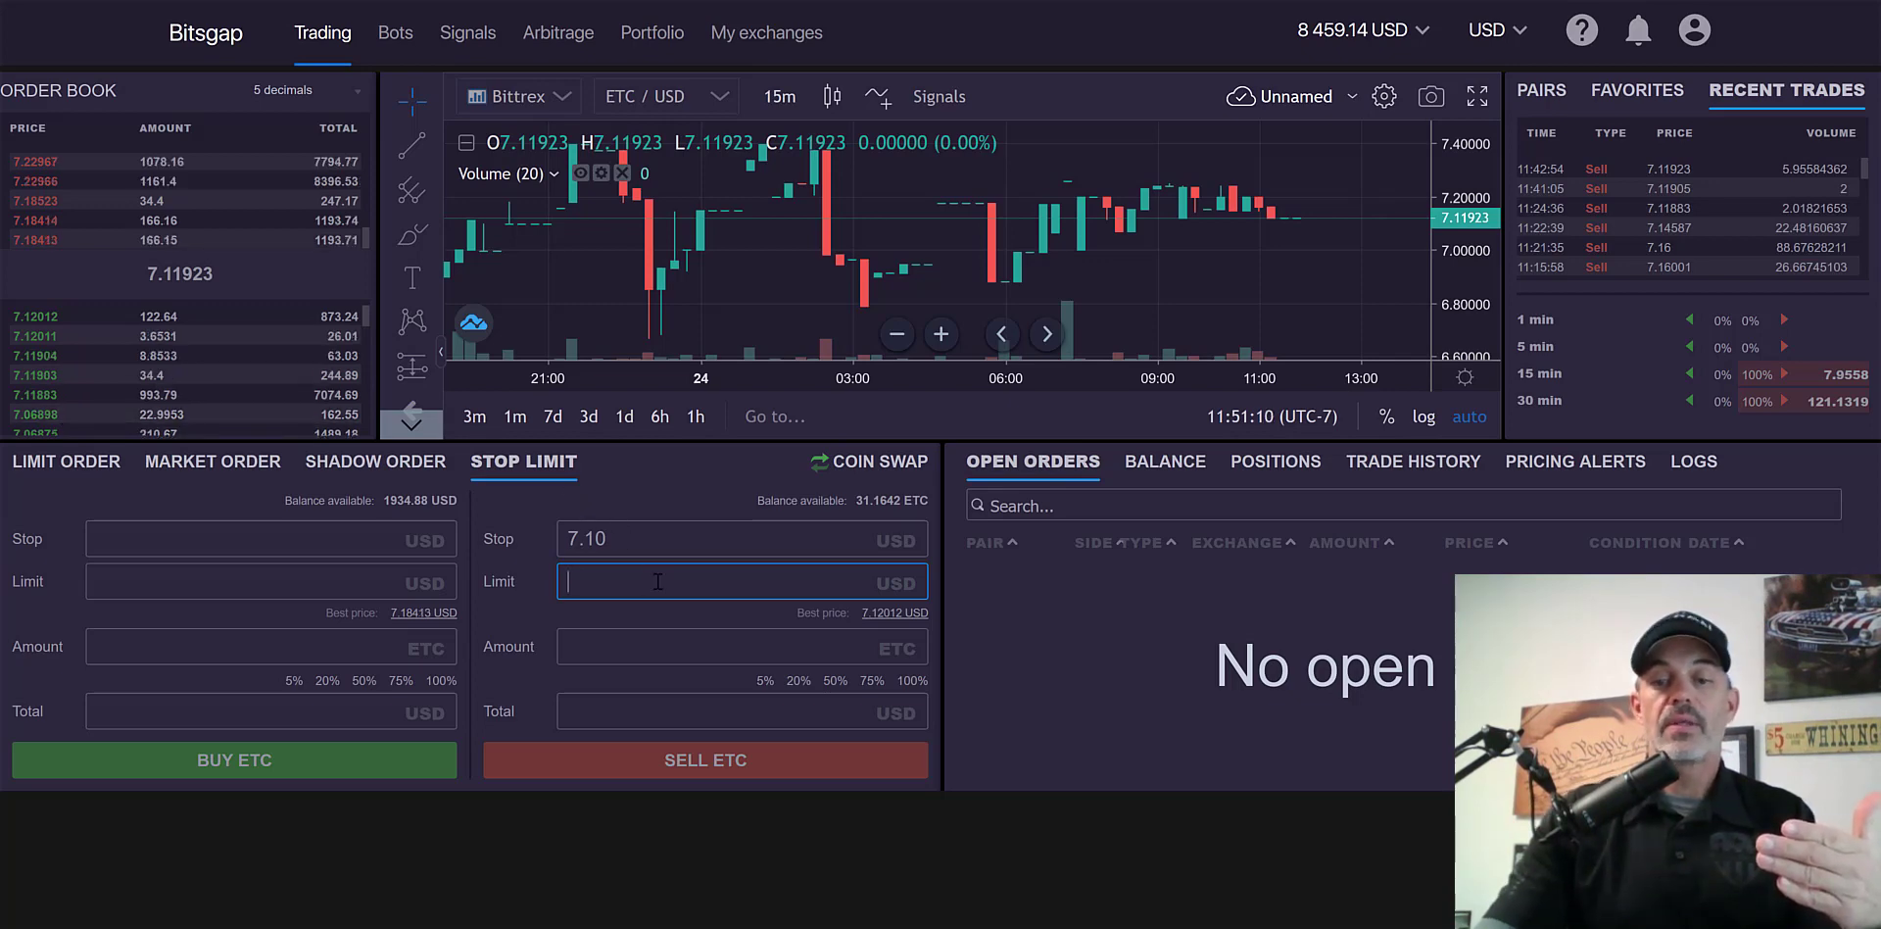
{"action": "type", "text": "7.05"}
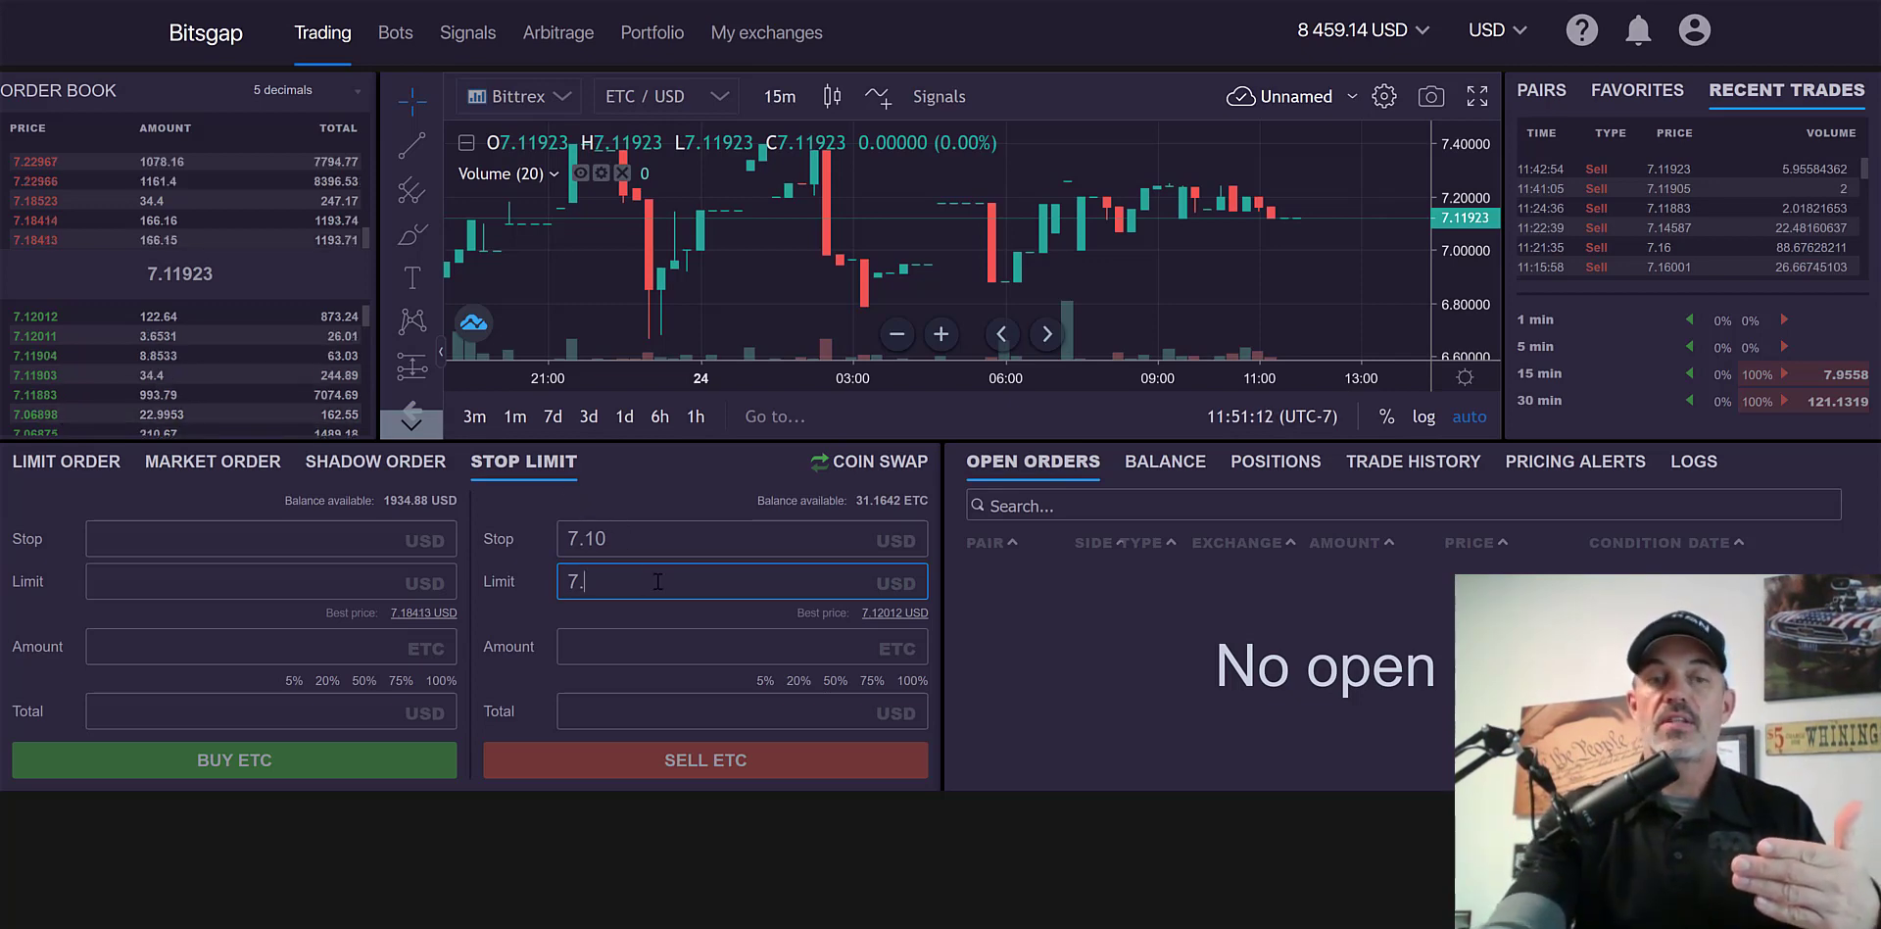
{"action": "left_click", "coordinate": [767, 649]}
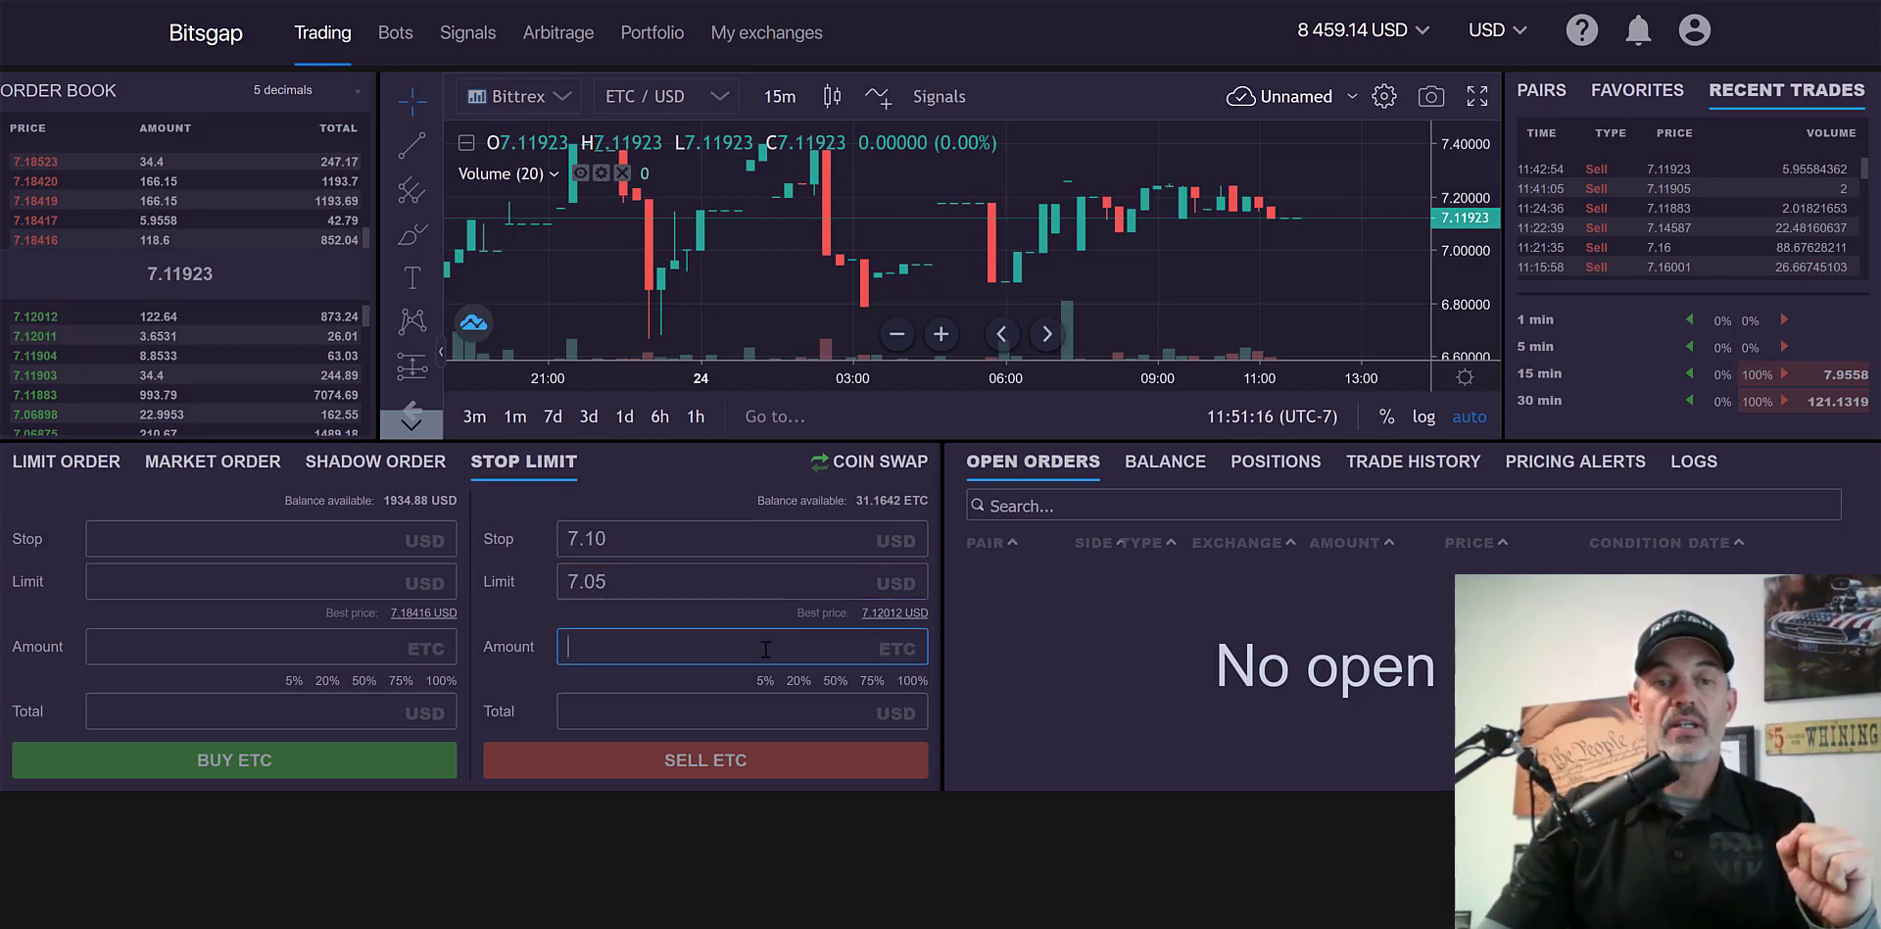
{"action": "left_click", "coordinate": [912, 680]}
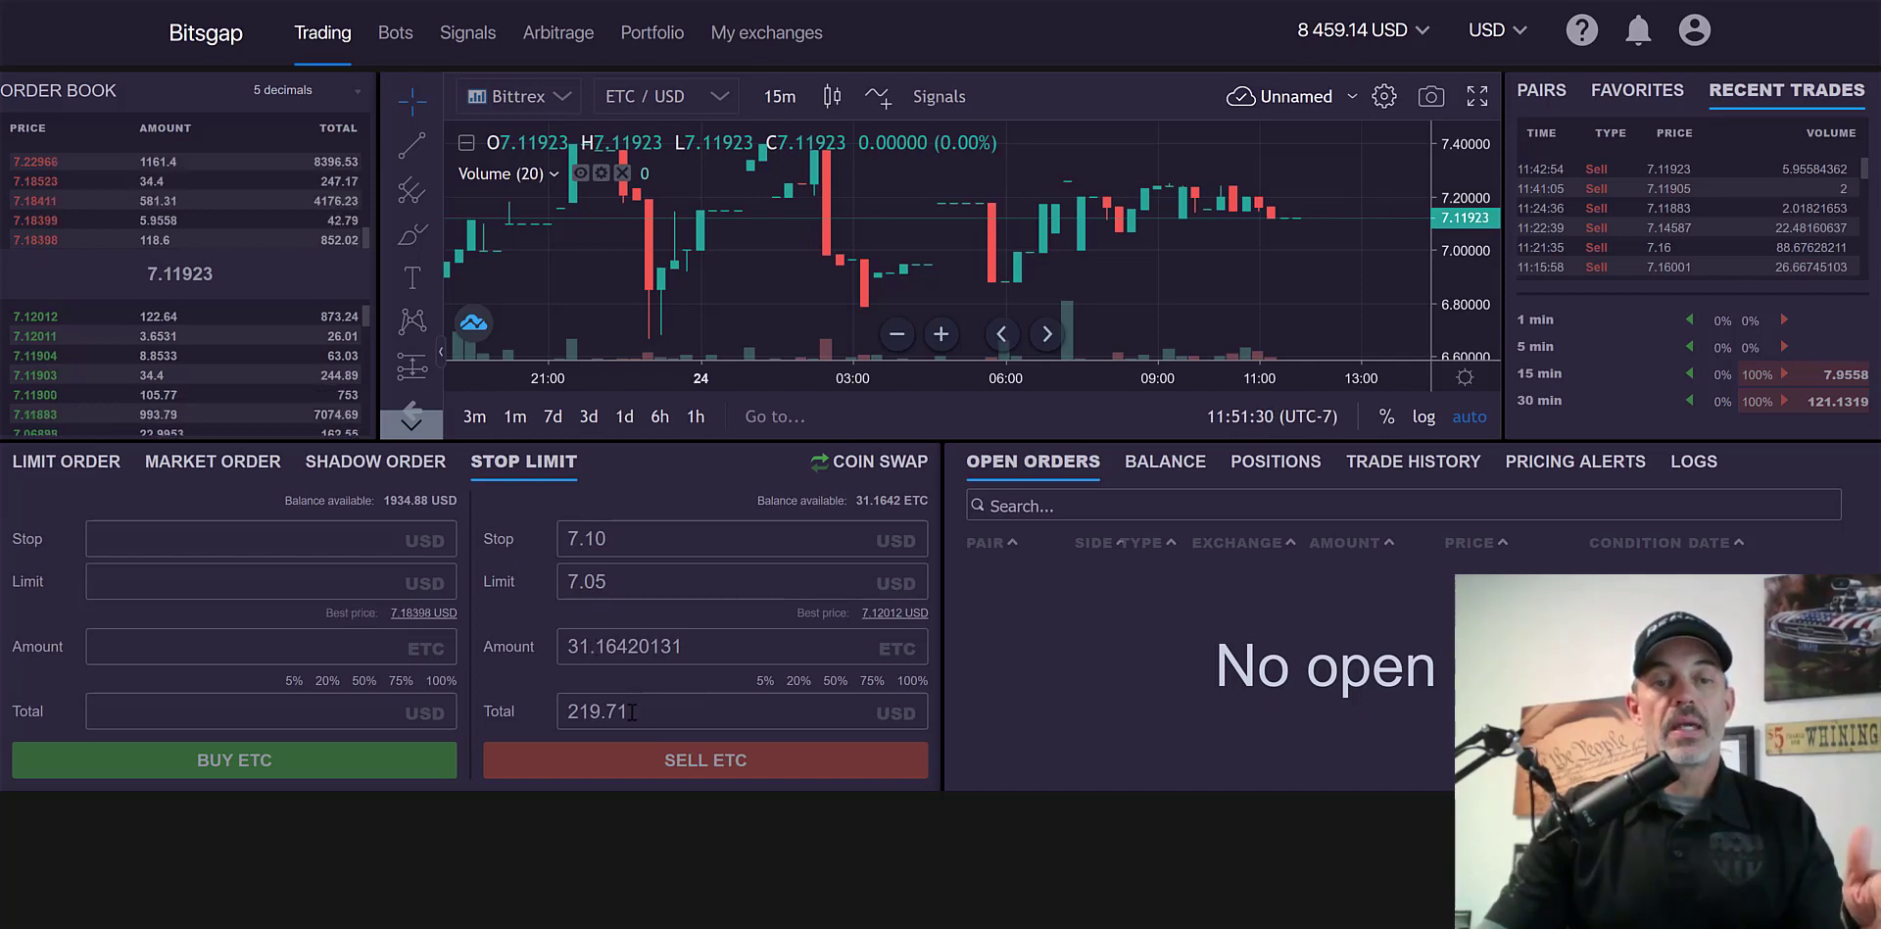
{"action": "left_click_drag", "start_coordinate": [631, 712], "coordinate": [557, 702]}
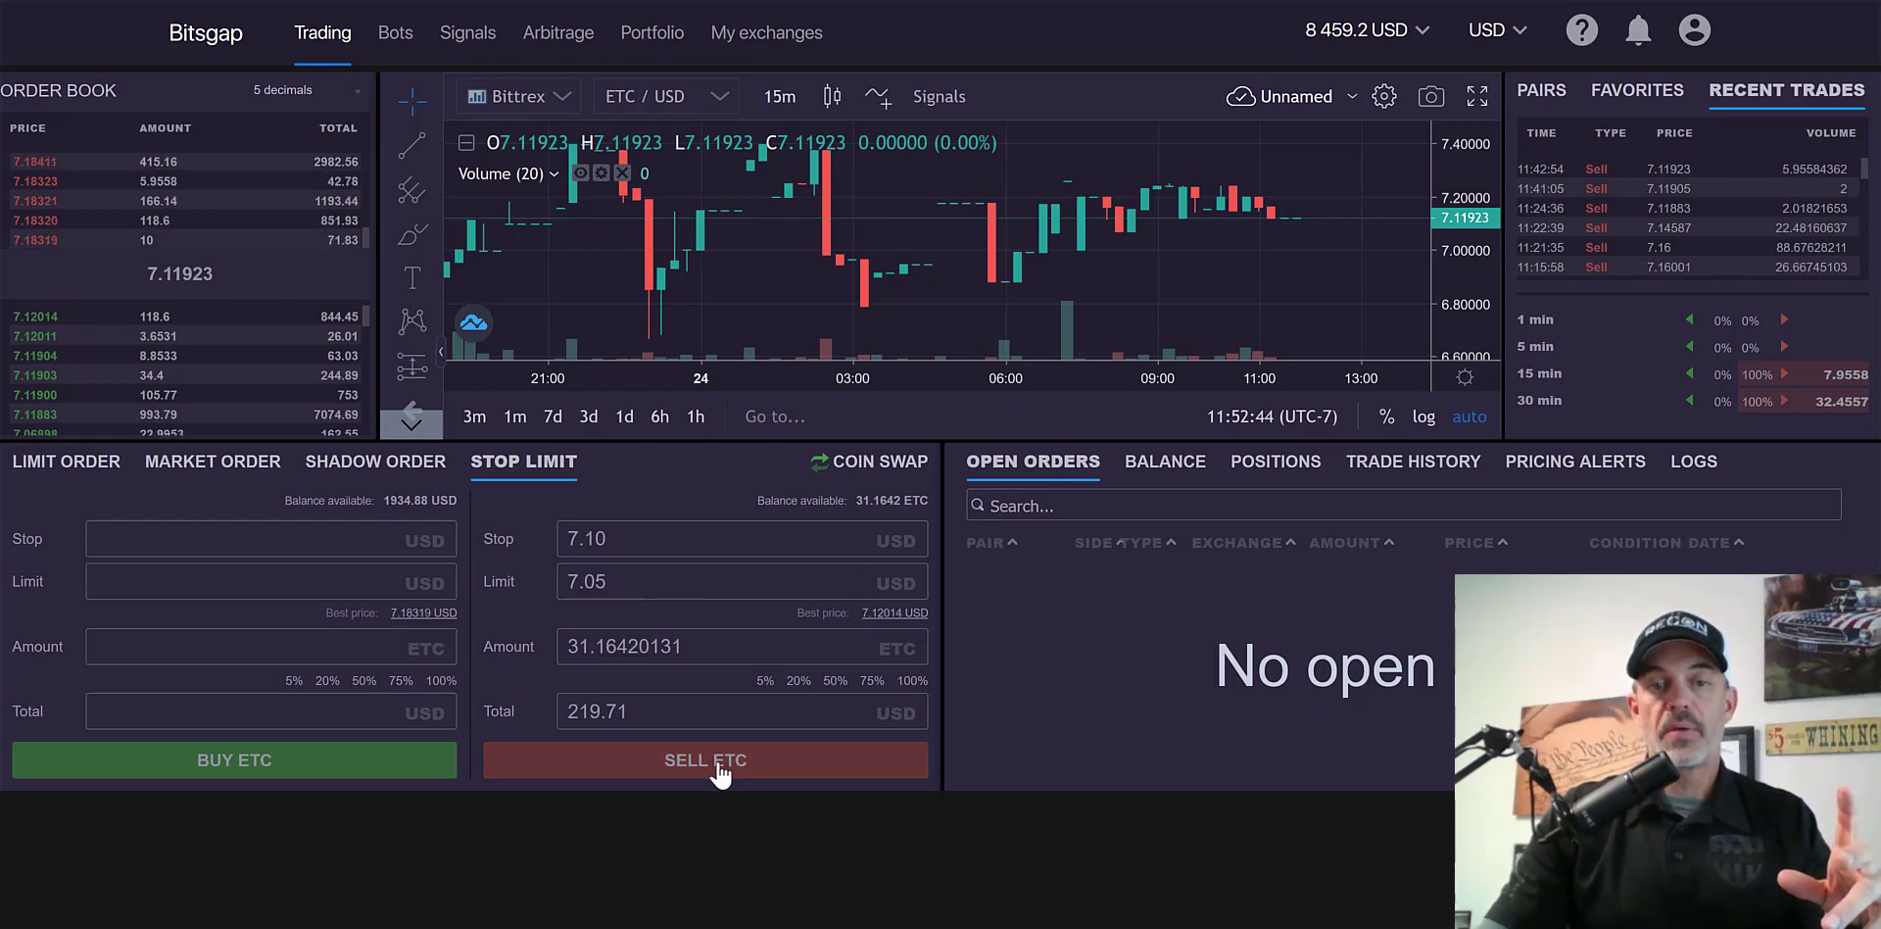
{"action": "left_click", "coordinate": [720, 774]}
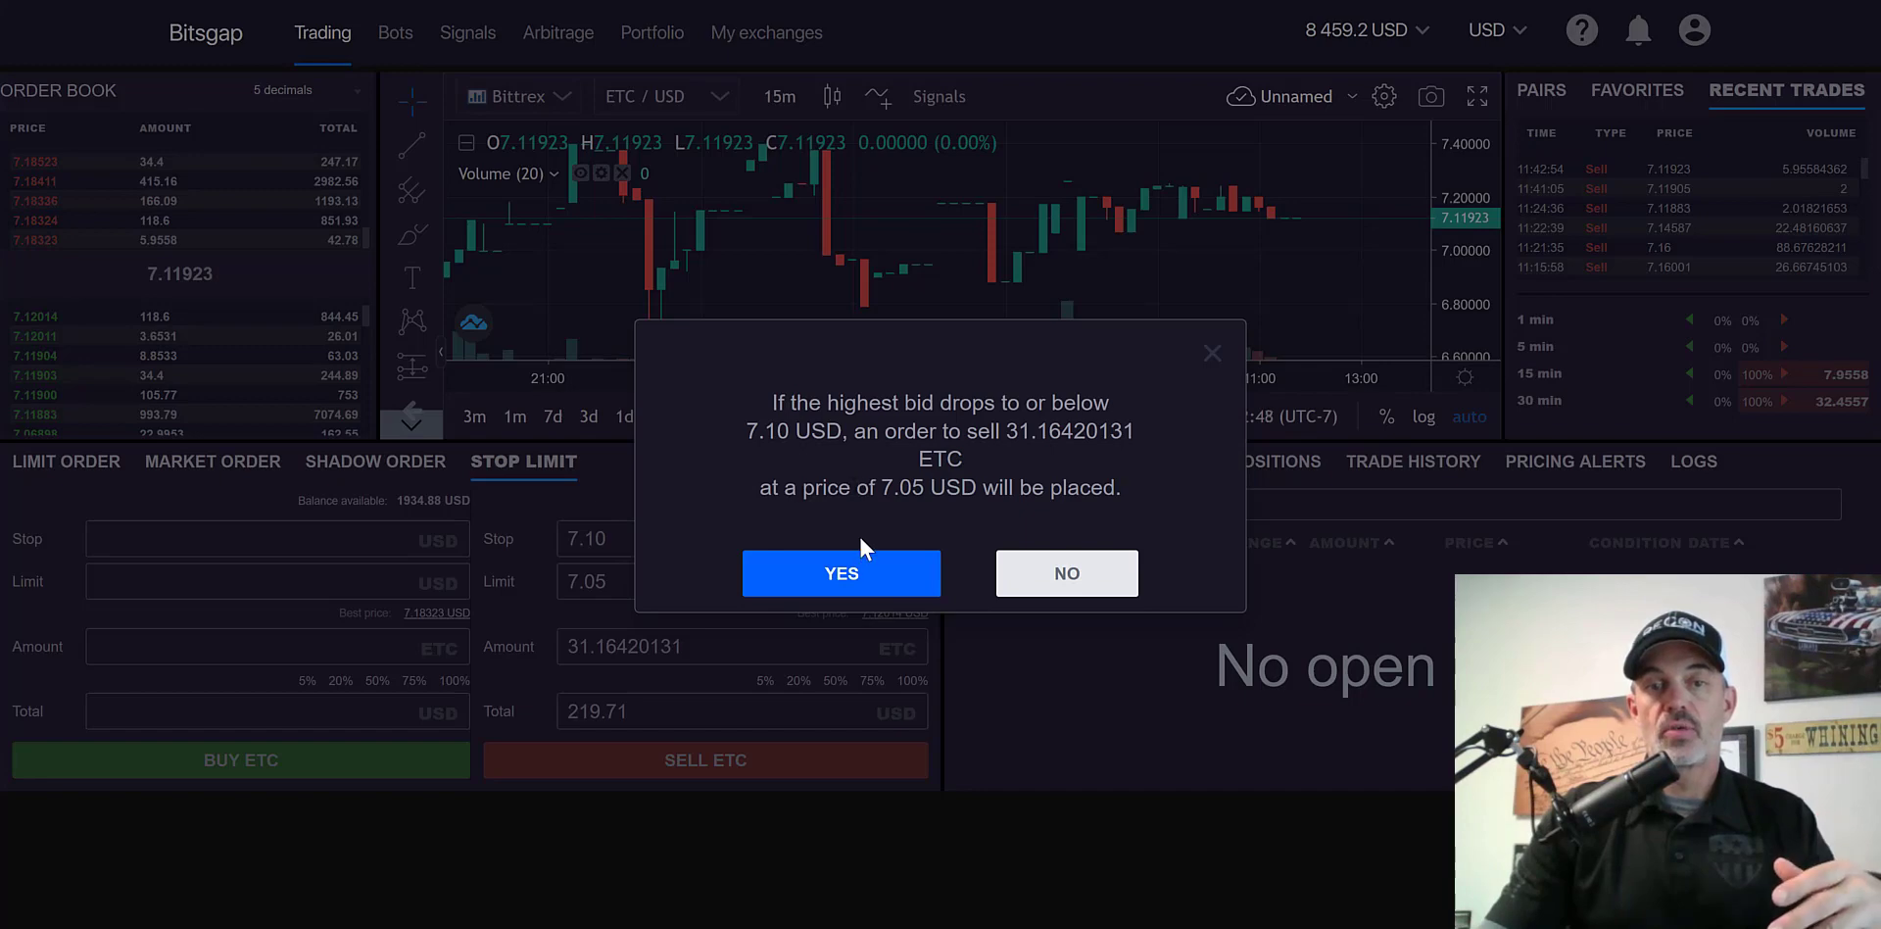
{"action": "left_click", "coordinate": [862, 572]}
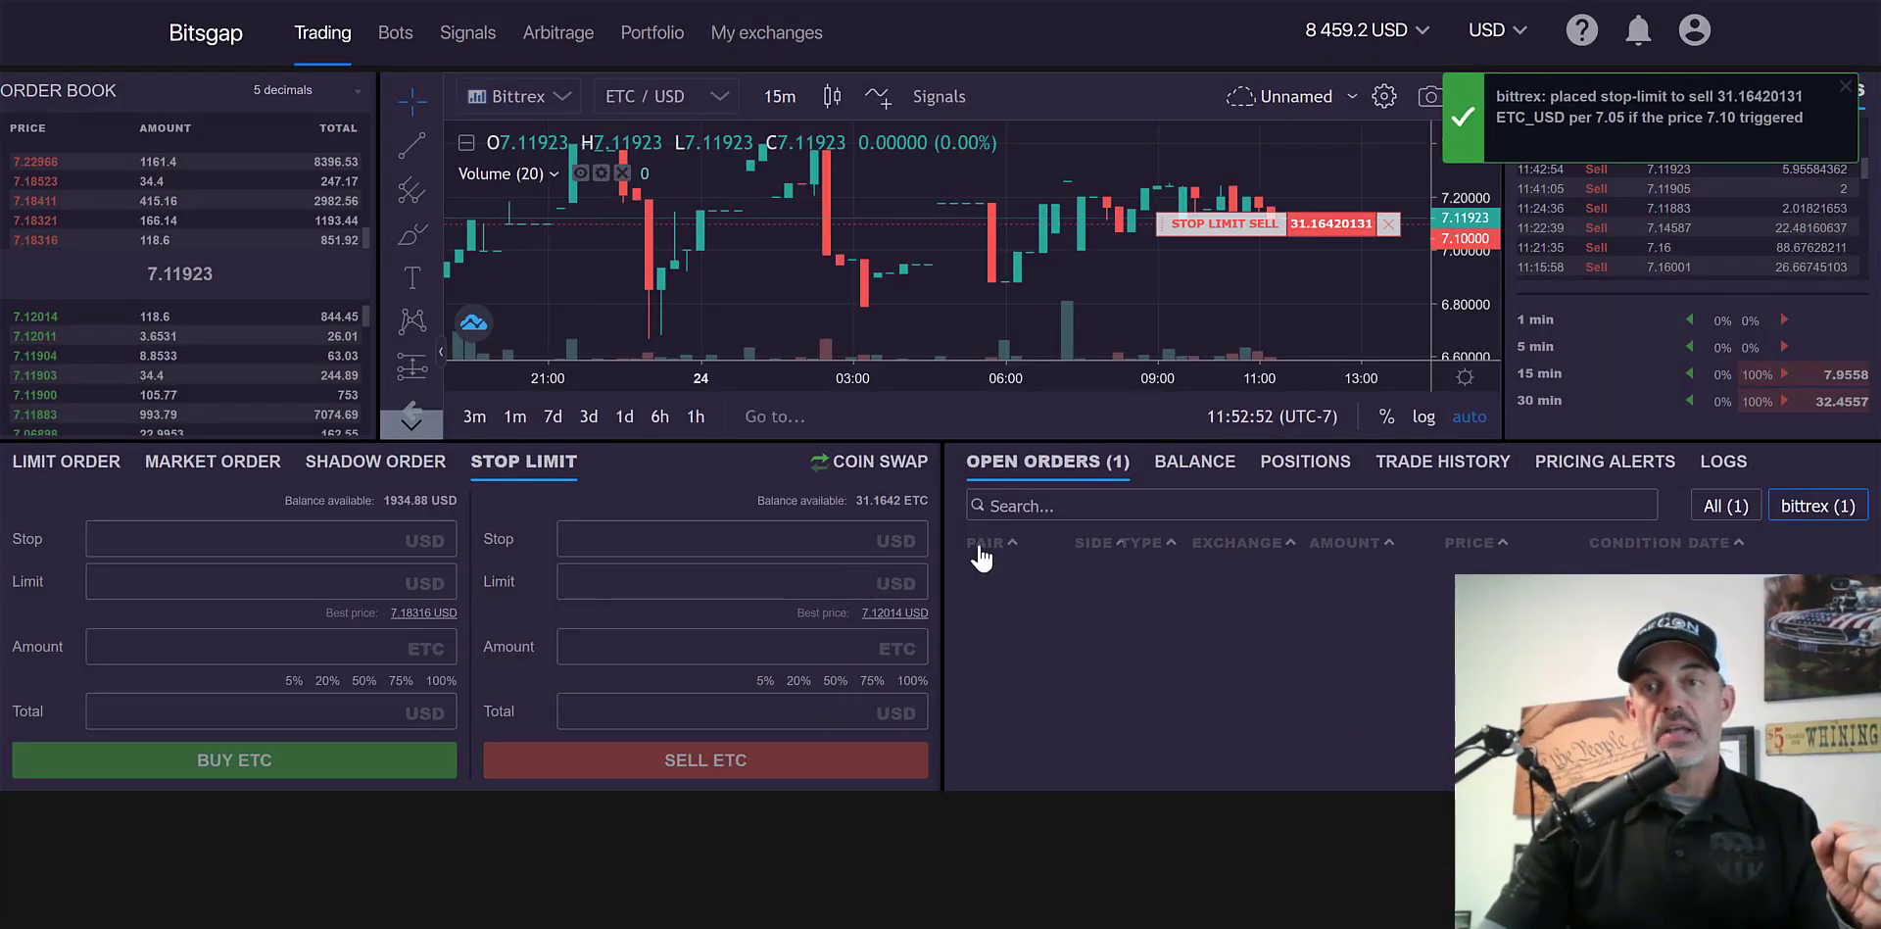
{"action": "left_click", "coordinate": [1643, 108]}
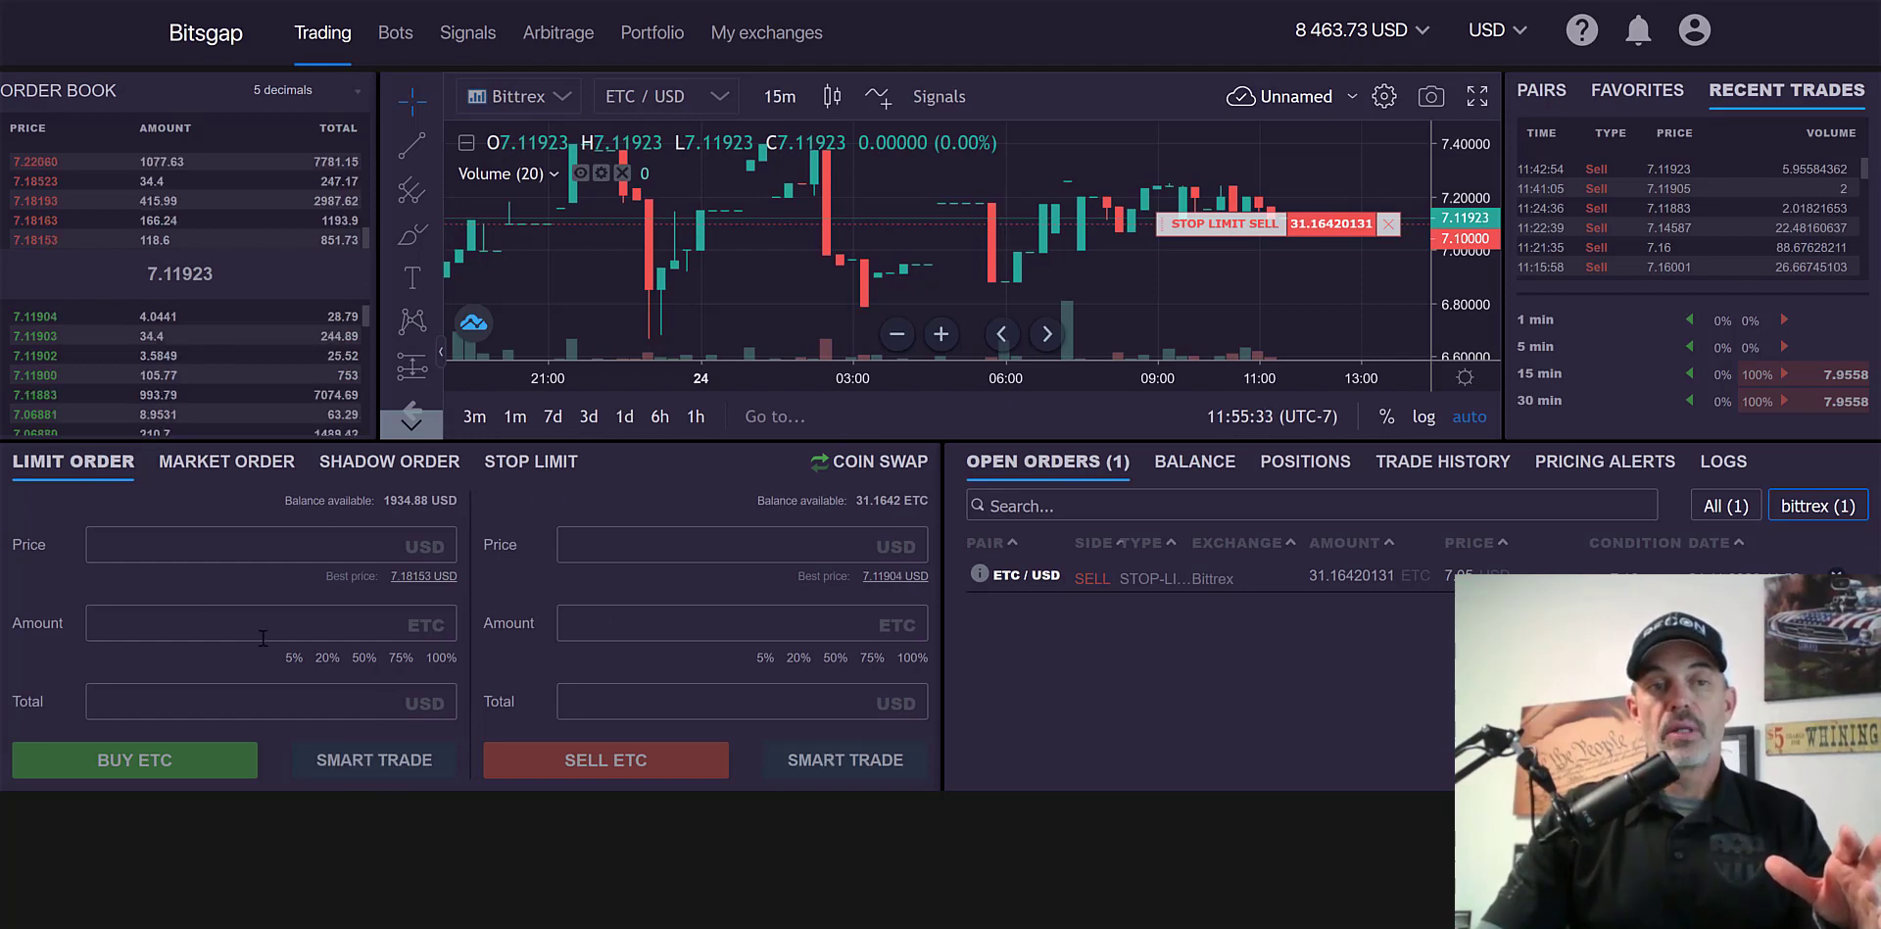
Open a smart trade buy for ETC with price 7.00 and amount 100.
{"action": "left_click", "coordinate": [378, 761]}
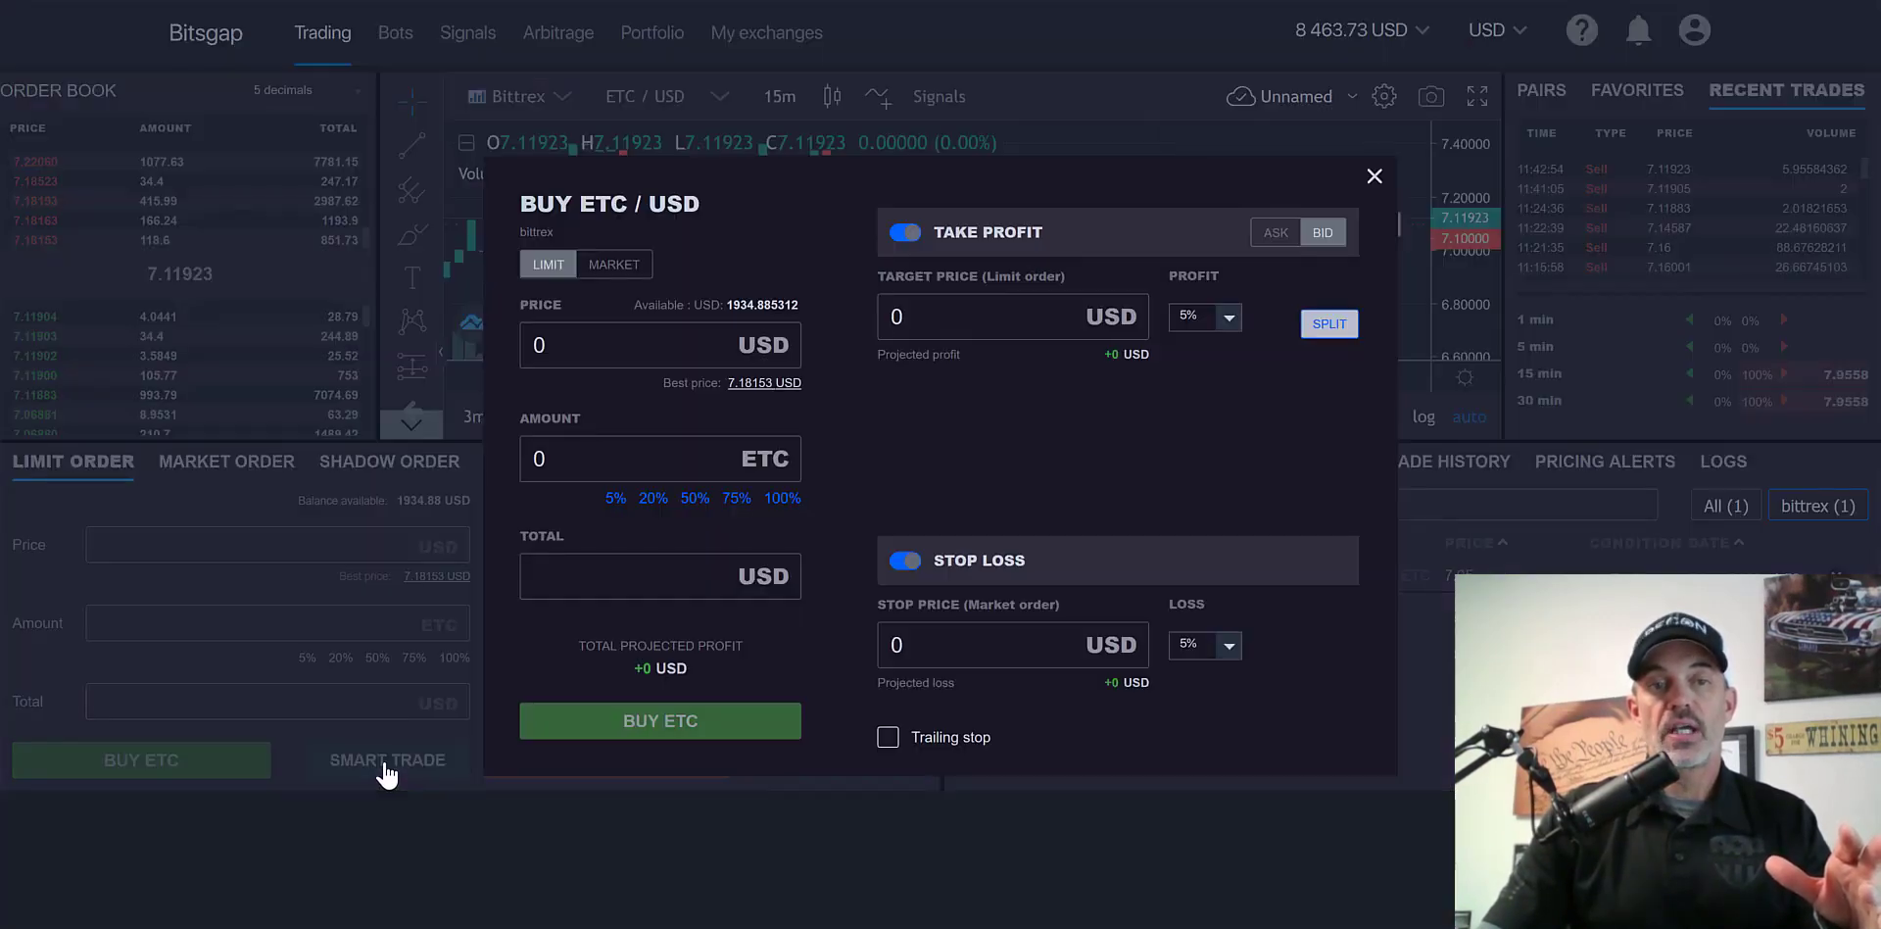
{"action": "left_click", "coordinate": [603, 348]}
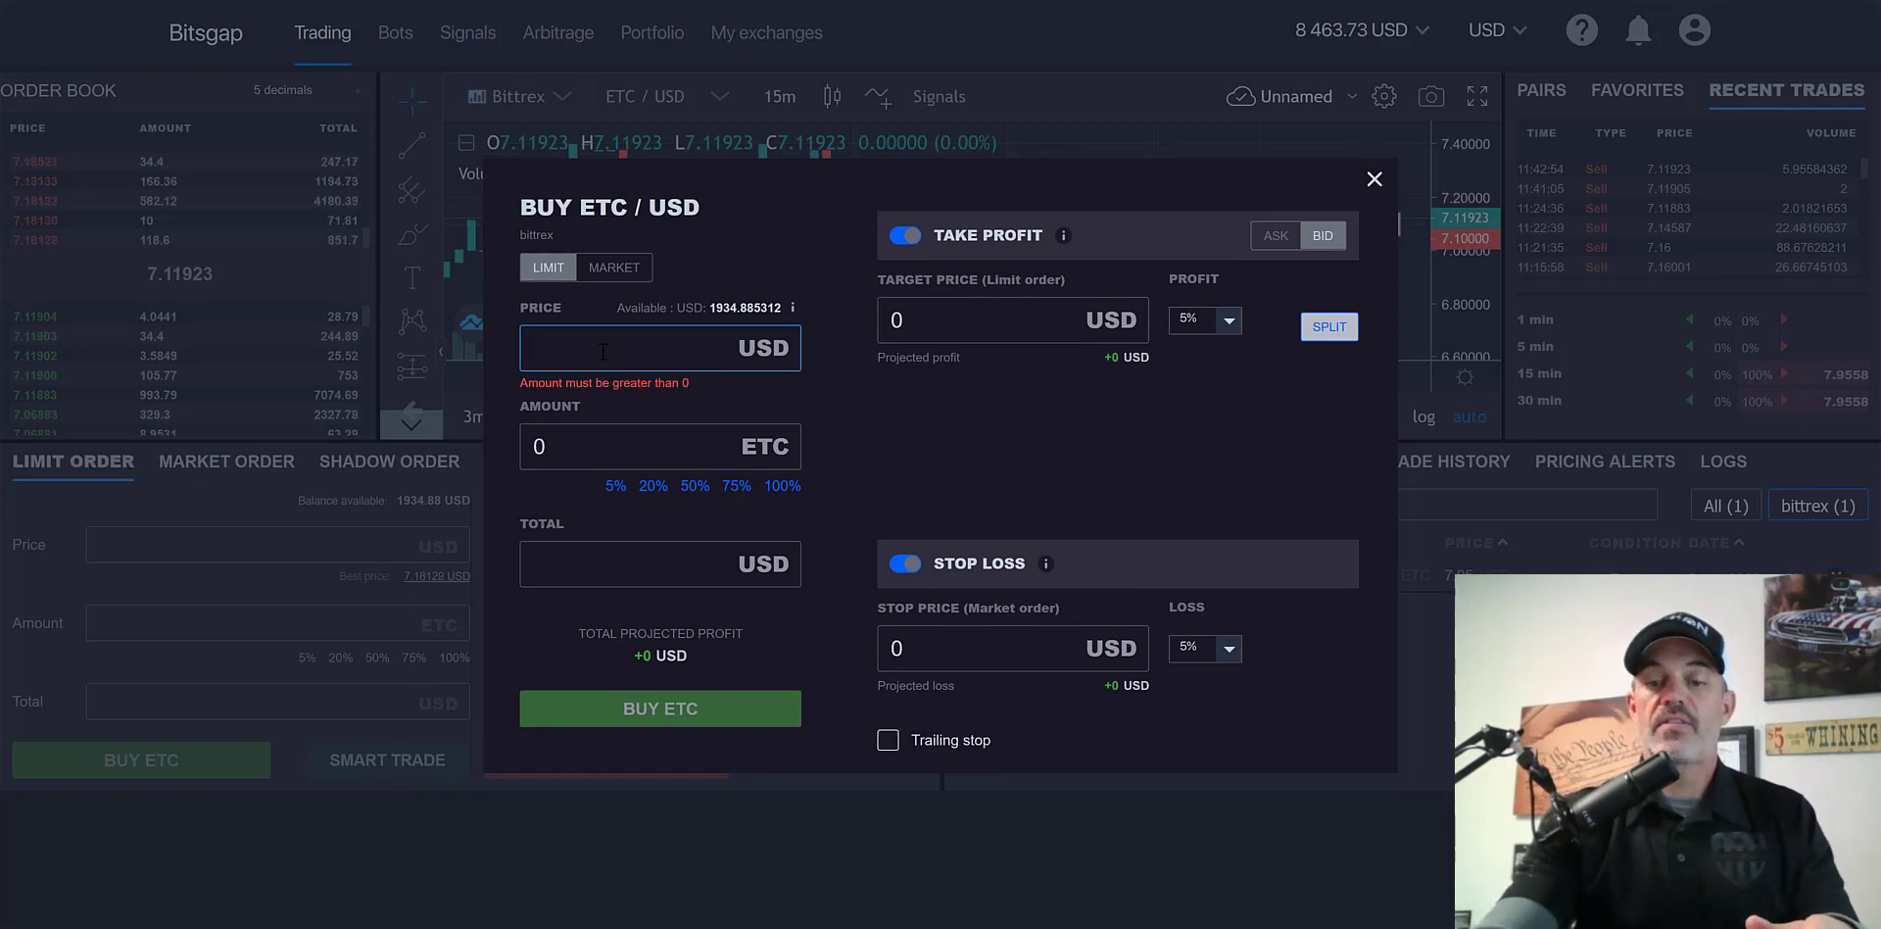
{"action": "type", "text": "7."}
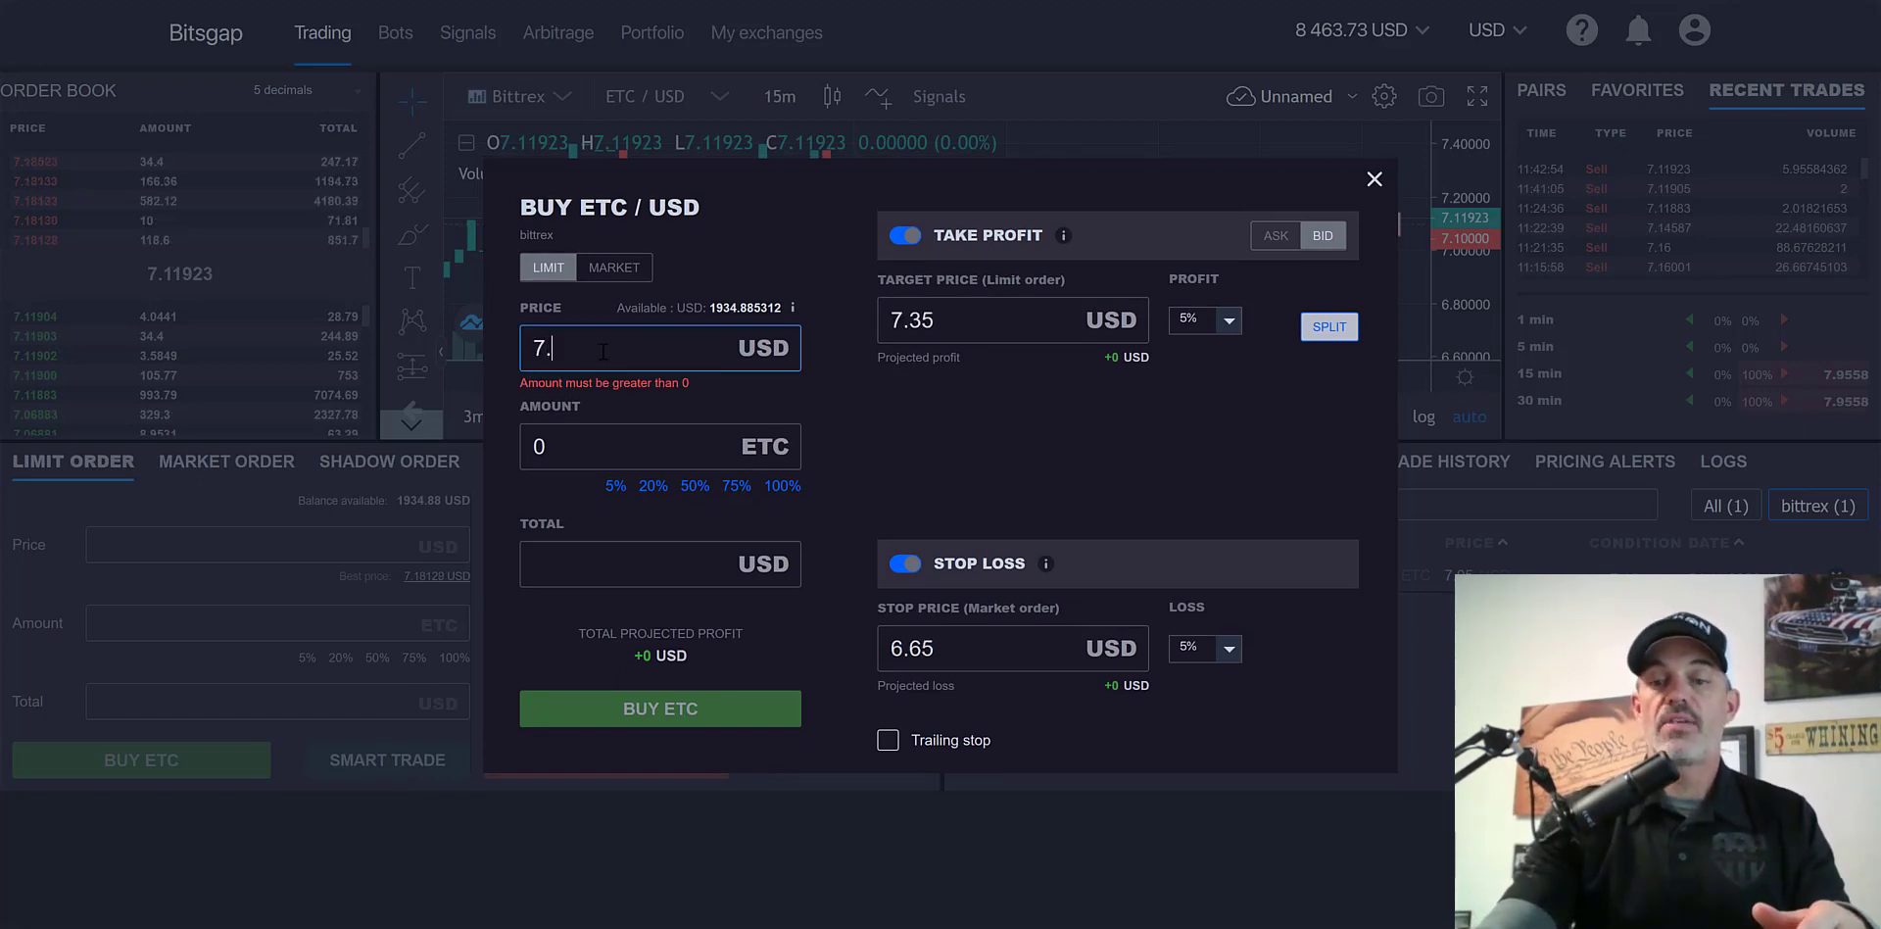
{"action": "left_click", "coordinate": [568, 448]}
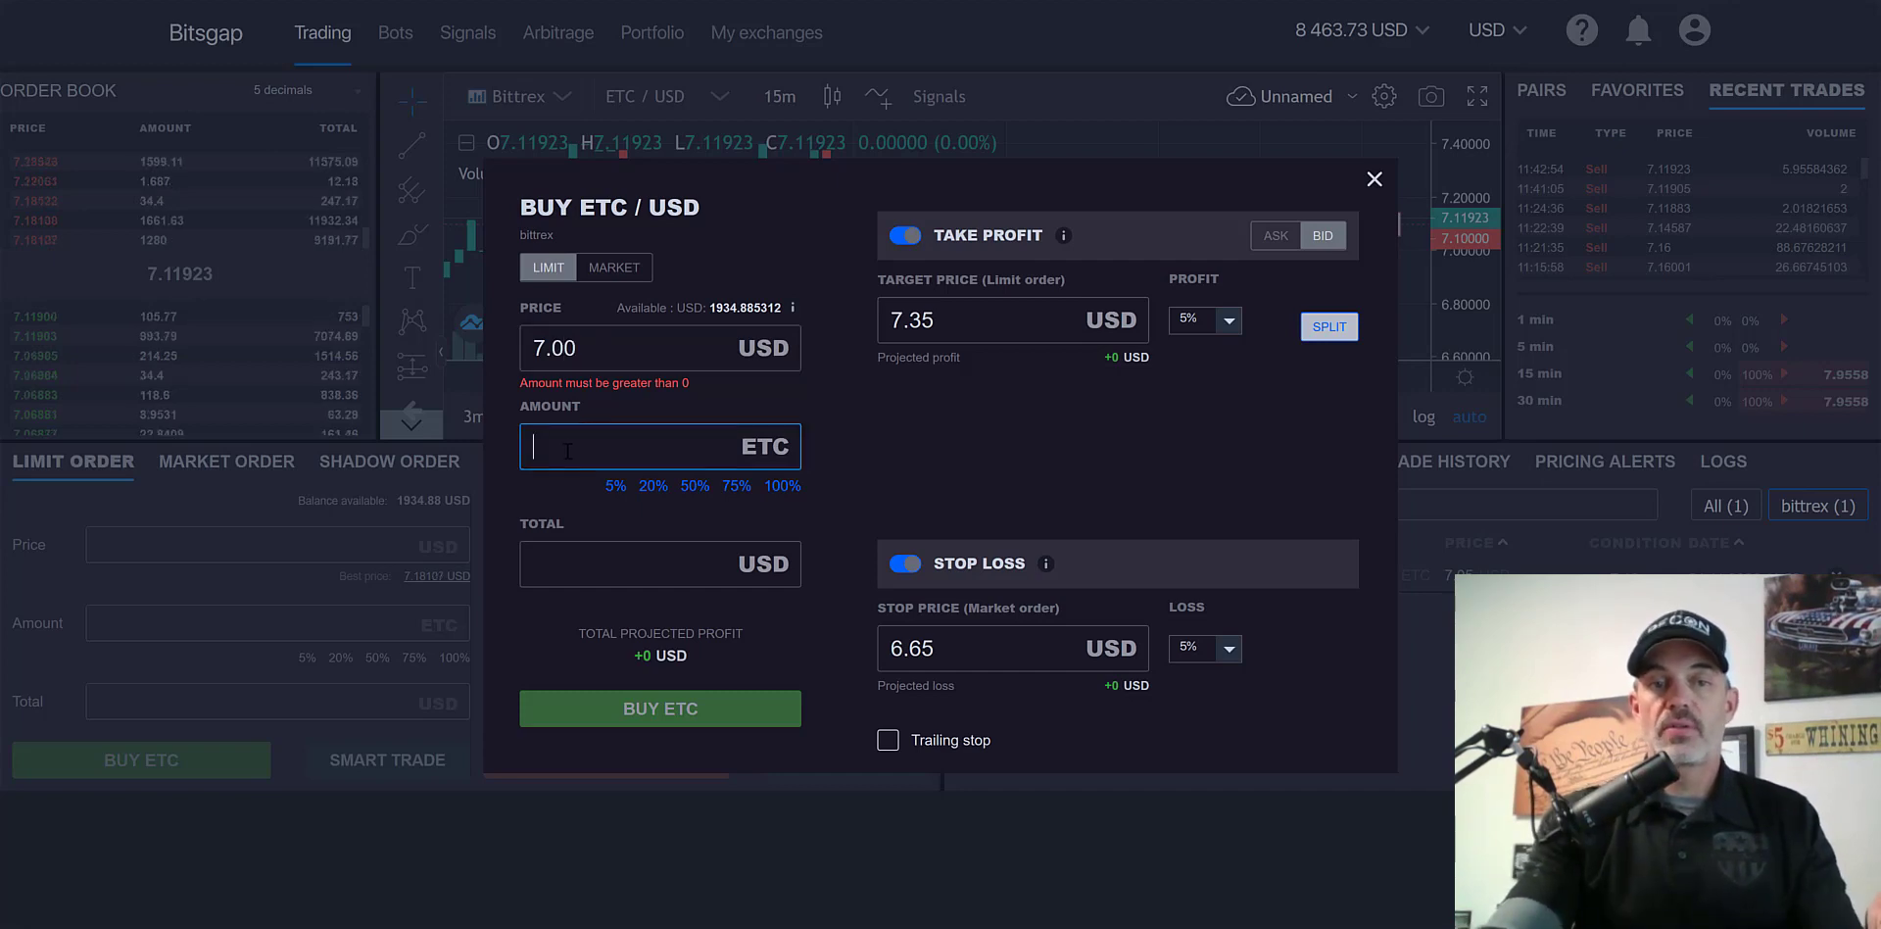
{"action": "type", "text": "1"}
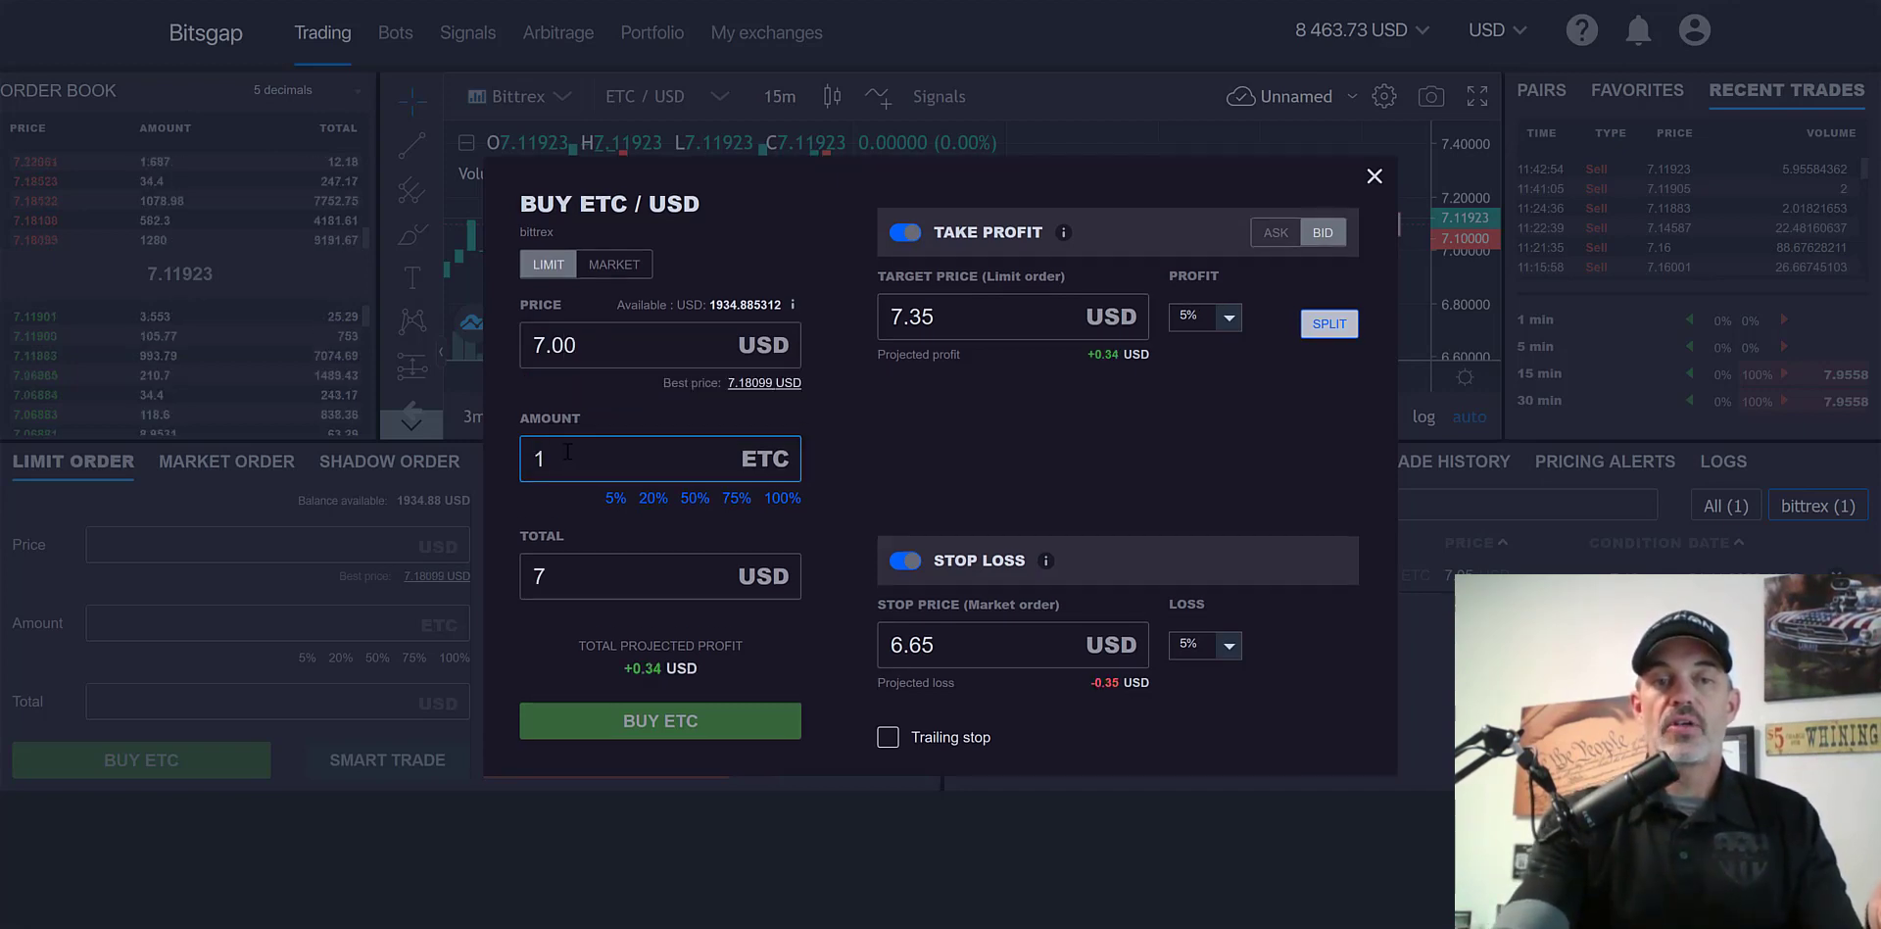
{"action": "type", "text": "00"}
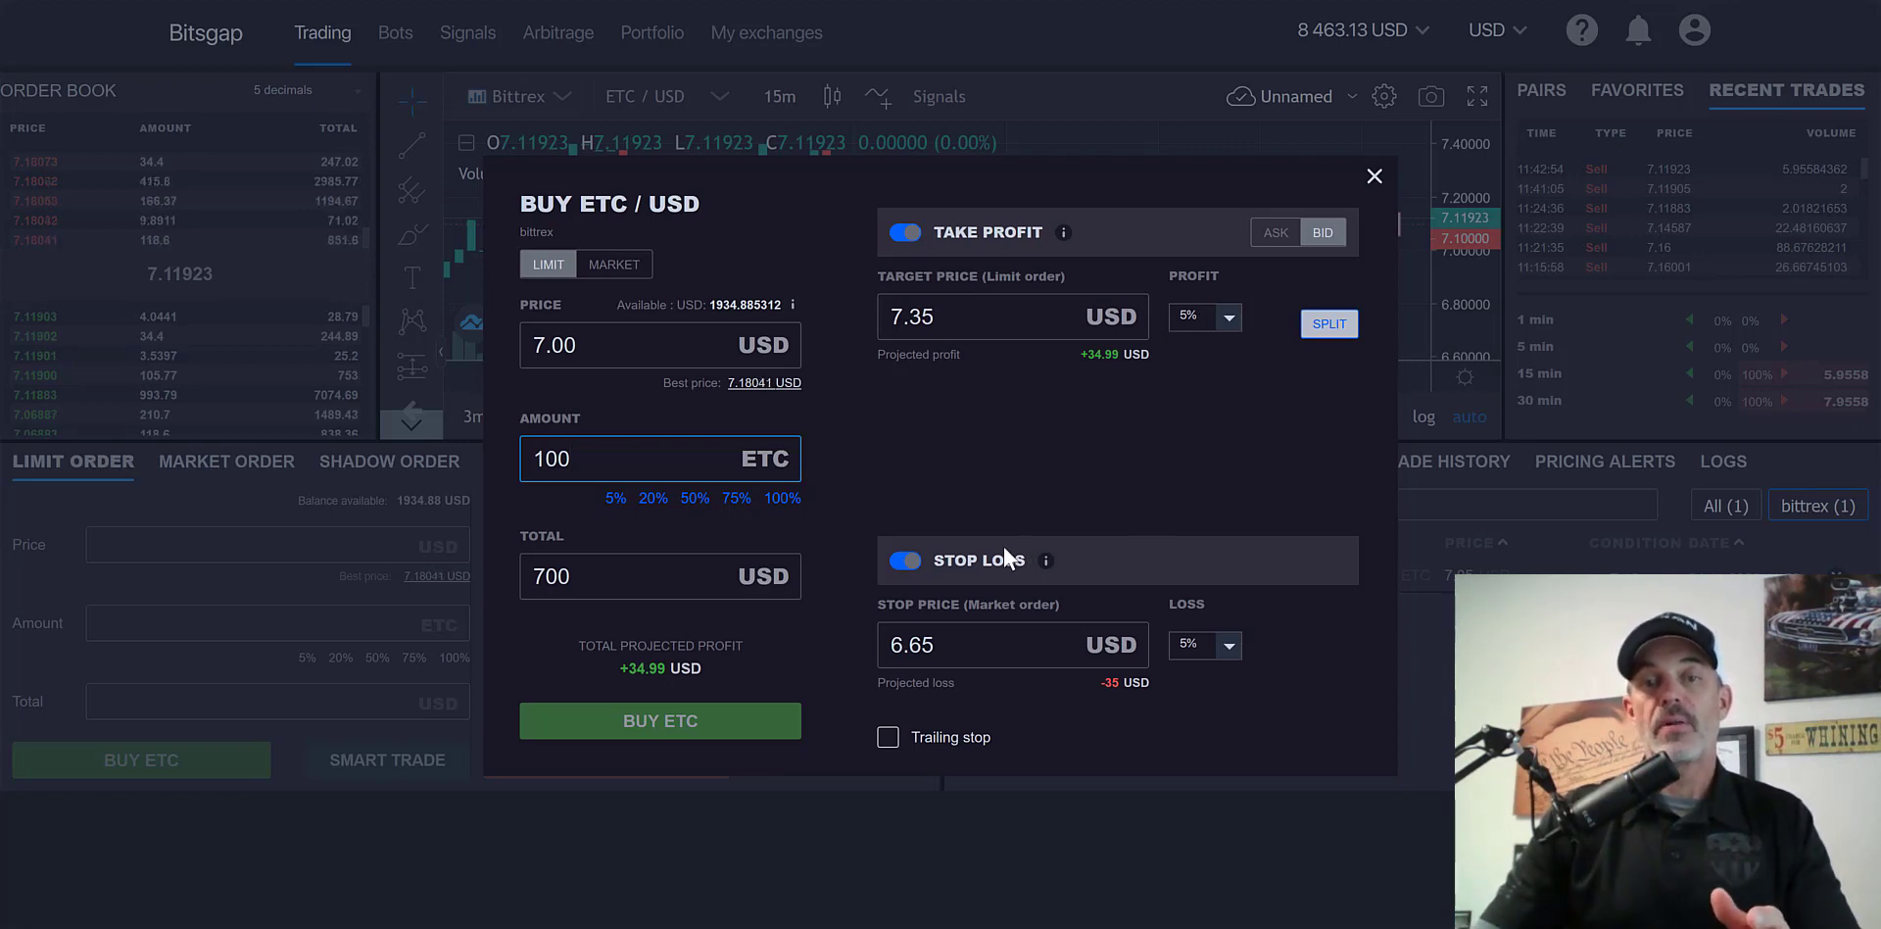
Set the smart buy's stop-loss to 2%, giving a 6.86 USD stop price.
{"action": "left_click", "coordinate": [1230, 649]}
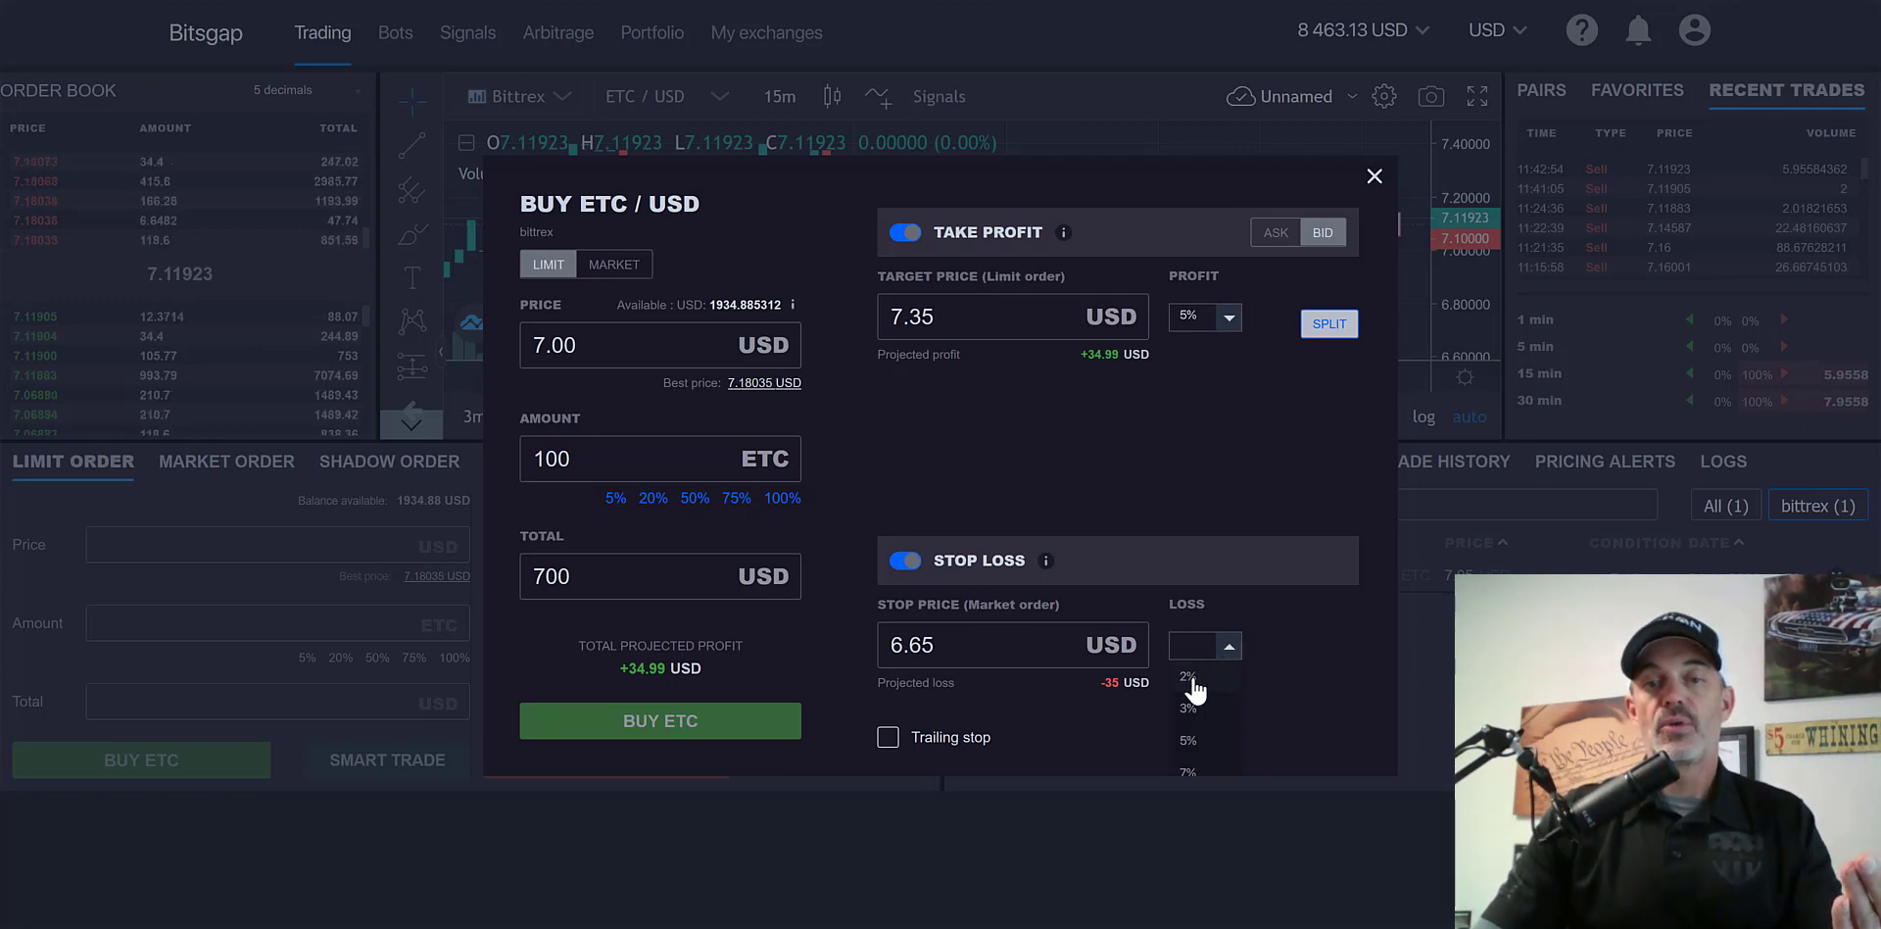
{"action": "left_click", "coordinate": [1194, 678]}
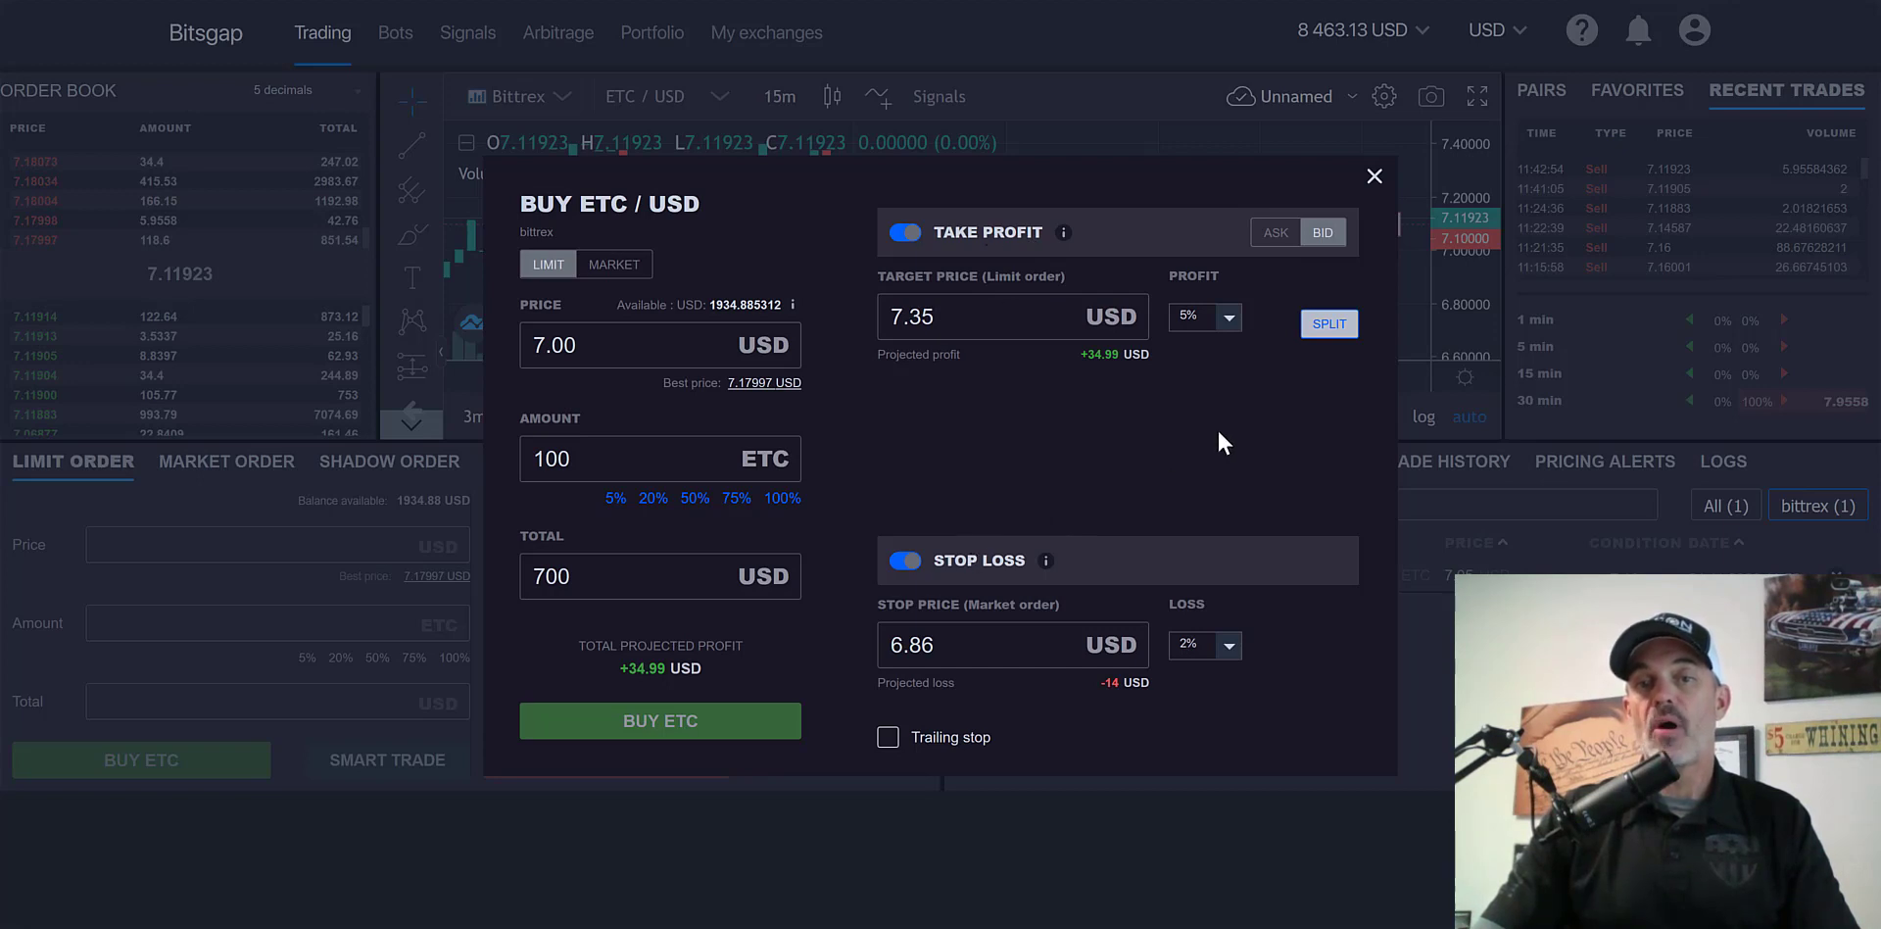
Split take-profit into two targets, setting the second to 10% profit at 7.7 USD.
{"action": "left_click", "coordinate": [1325, 331]}
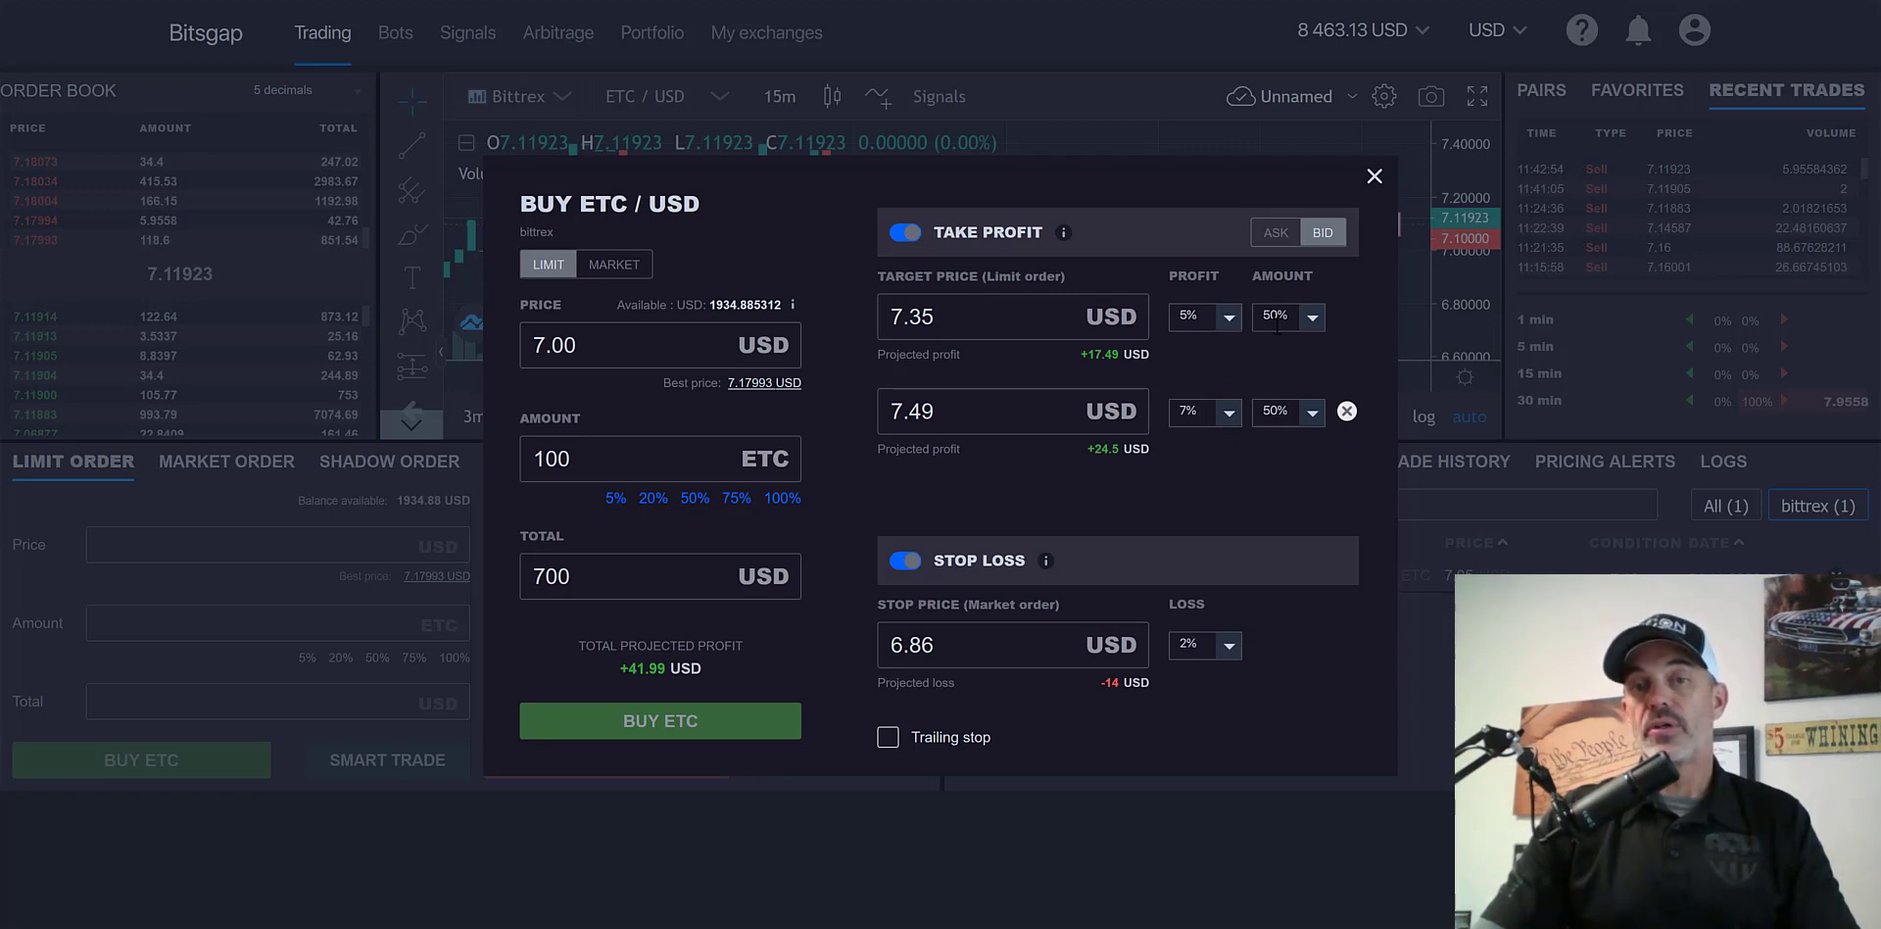
{"action": "left_click", "coordinate": [1228, 413]}
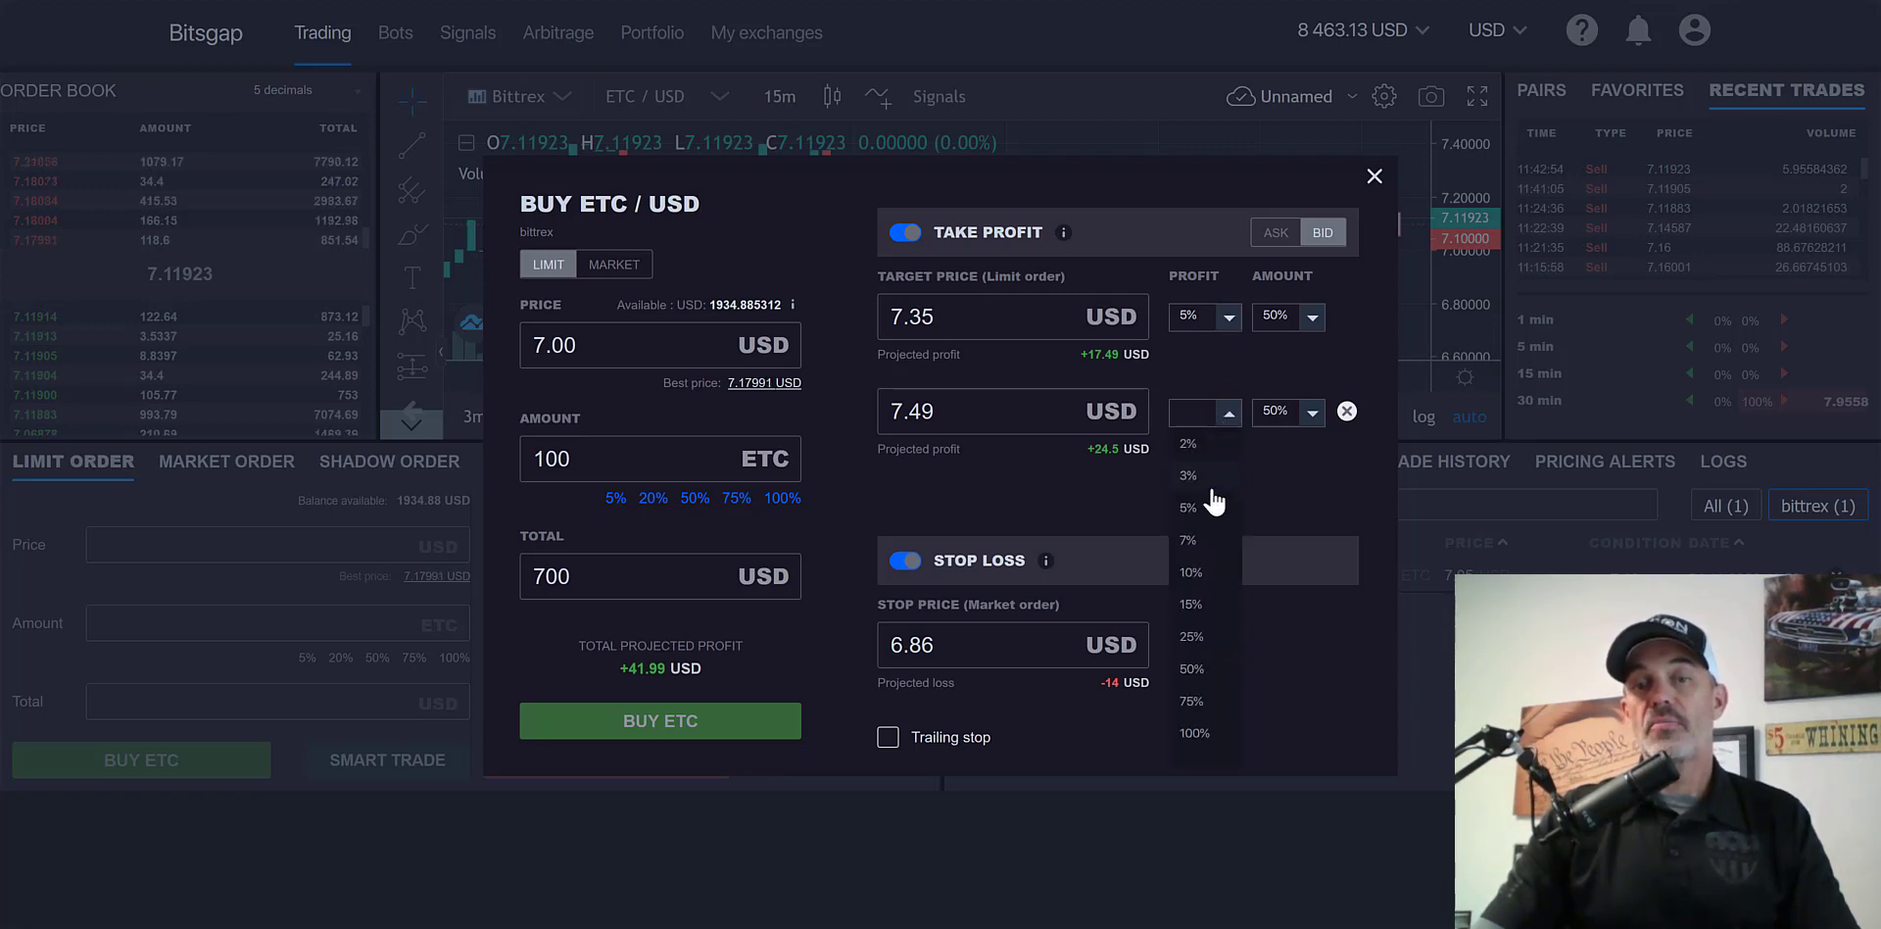
{"action": "left_click", "coordinate": [1191, 576]}
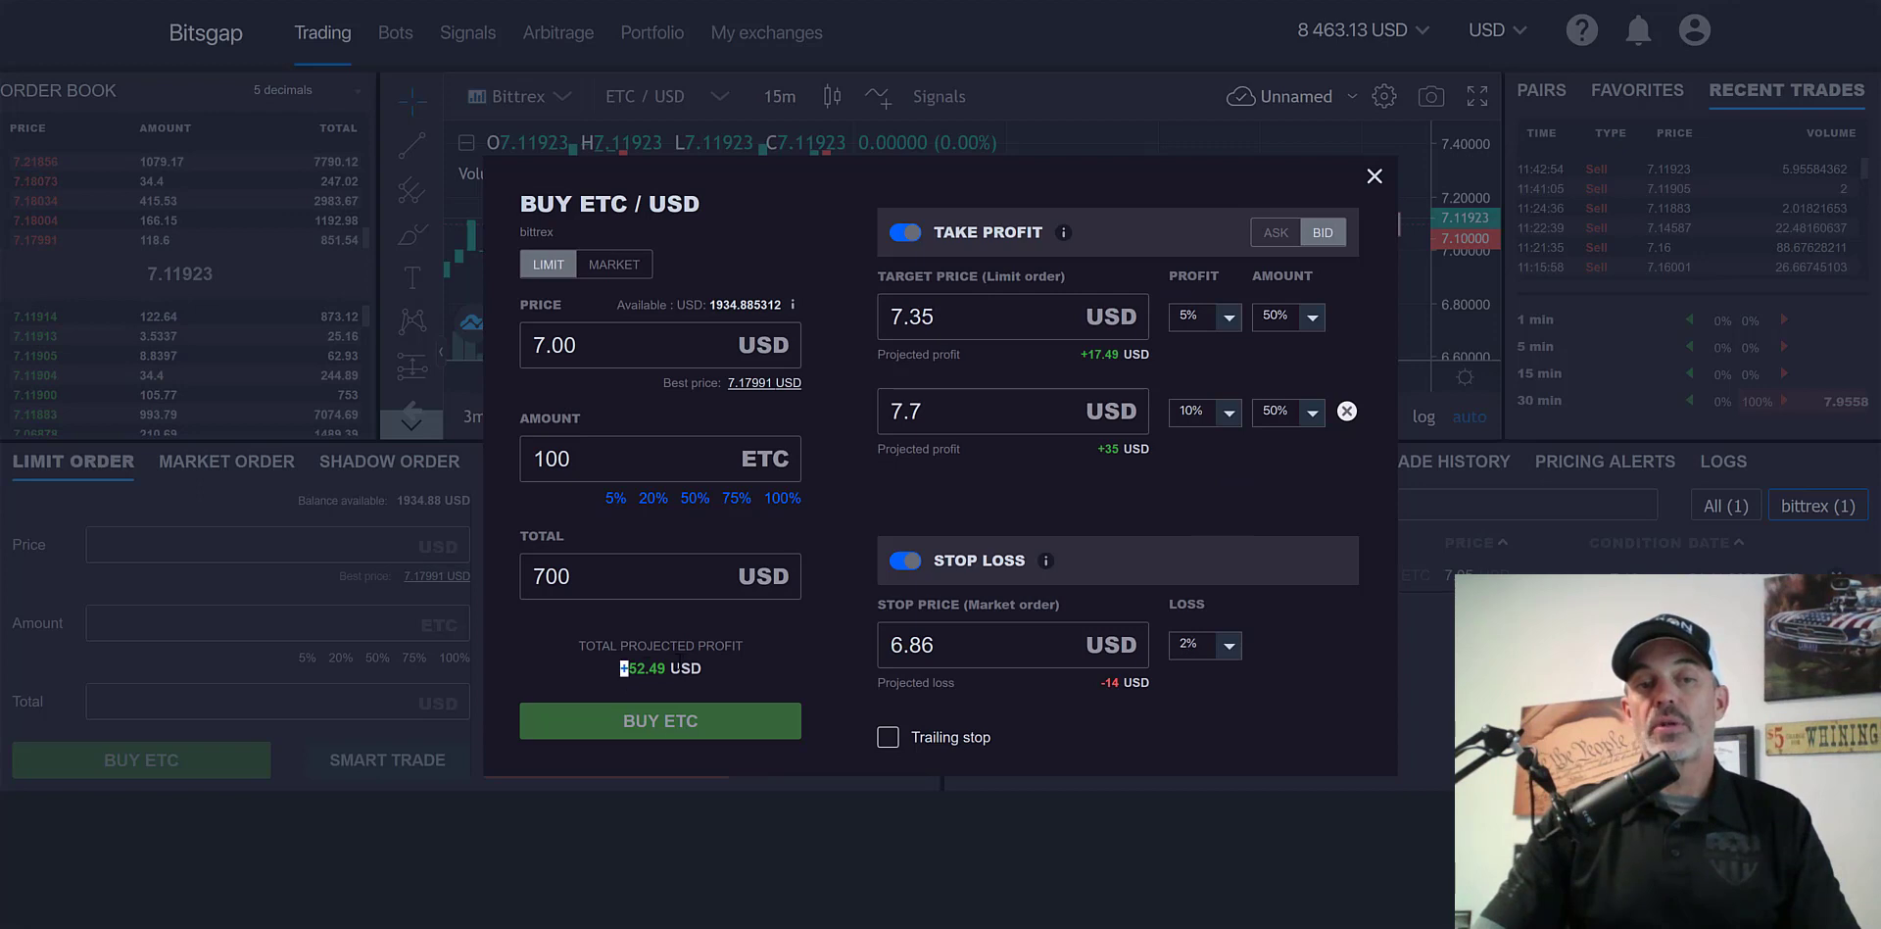
{"action": "left_click_drag", "start_coordinate": [623, 668], "coordinate": [726, 657]}
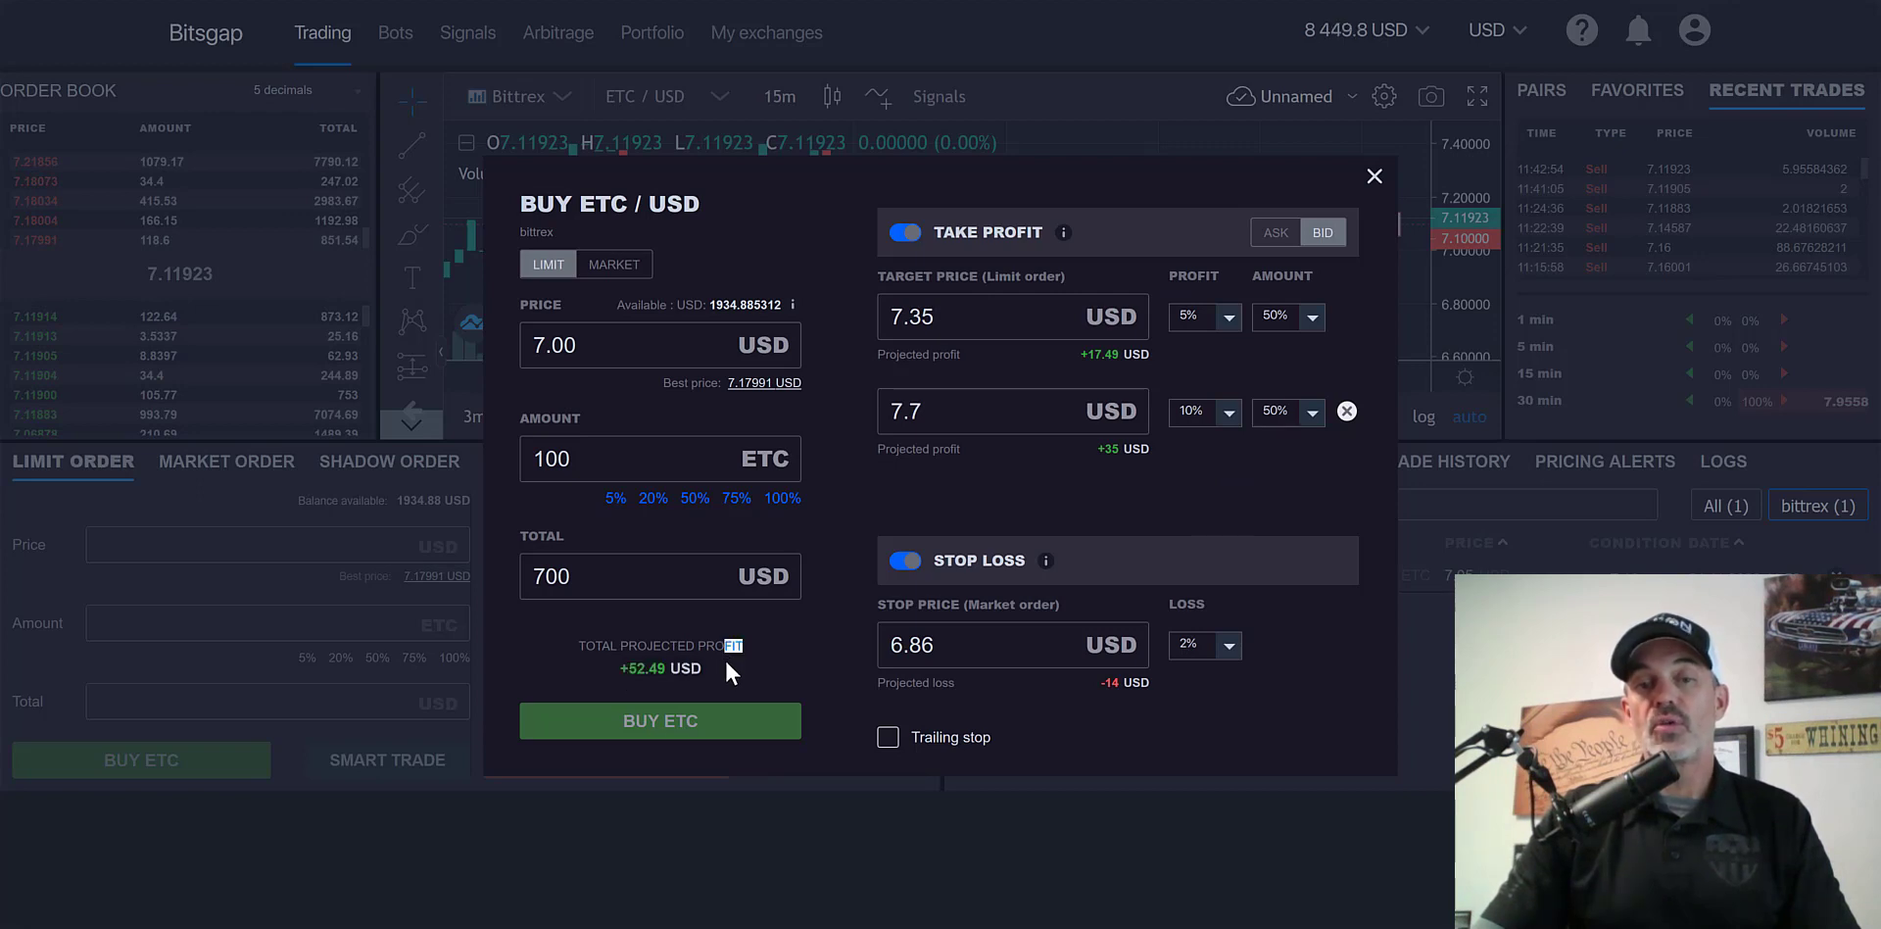
Change the smart buy's stop-loss to 3%, showing a 6.79 USD stop and -21 USD loss.
{"action": "left_click", "coordinate": [1226, 649]}
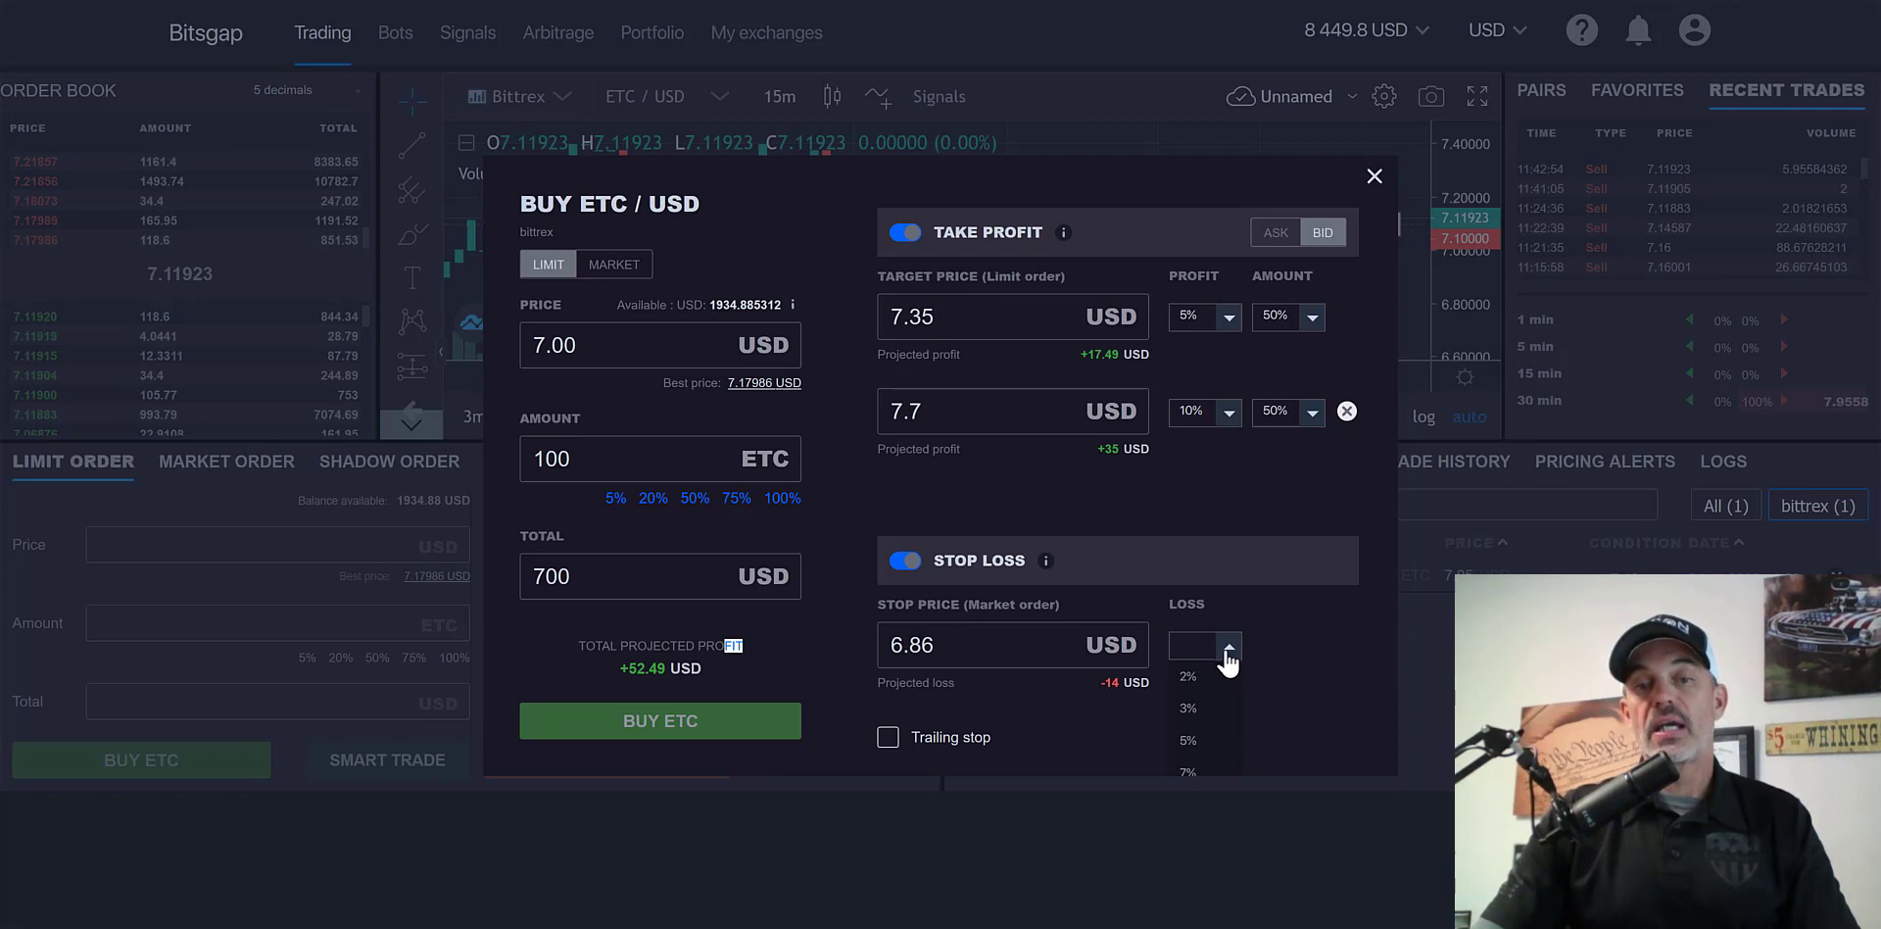
{"action": "left_click", "coordinate": [1195, 718]}
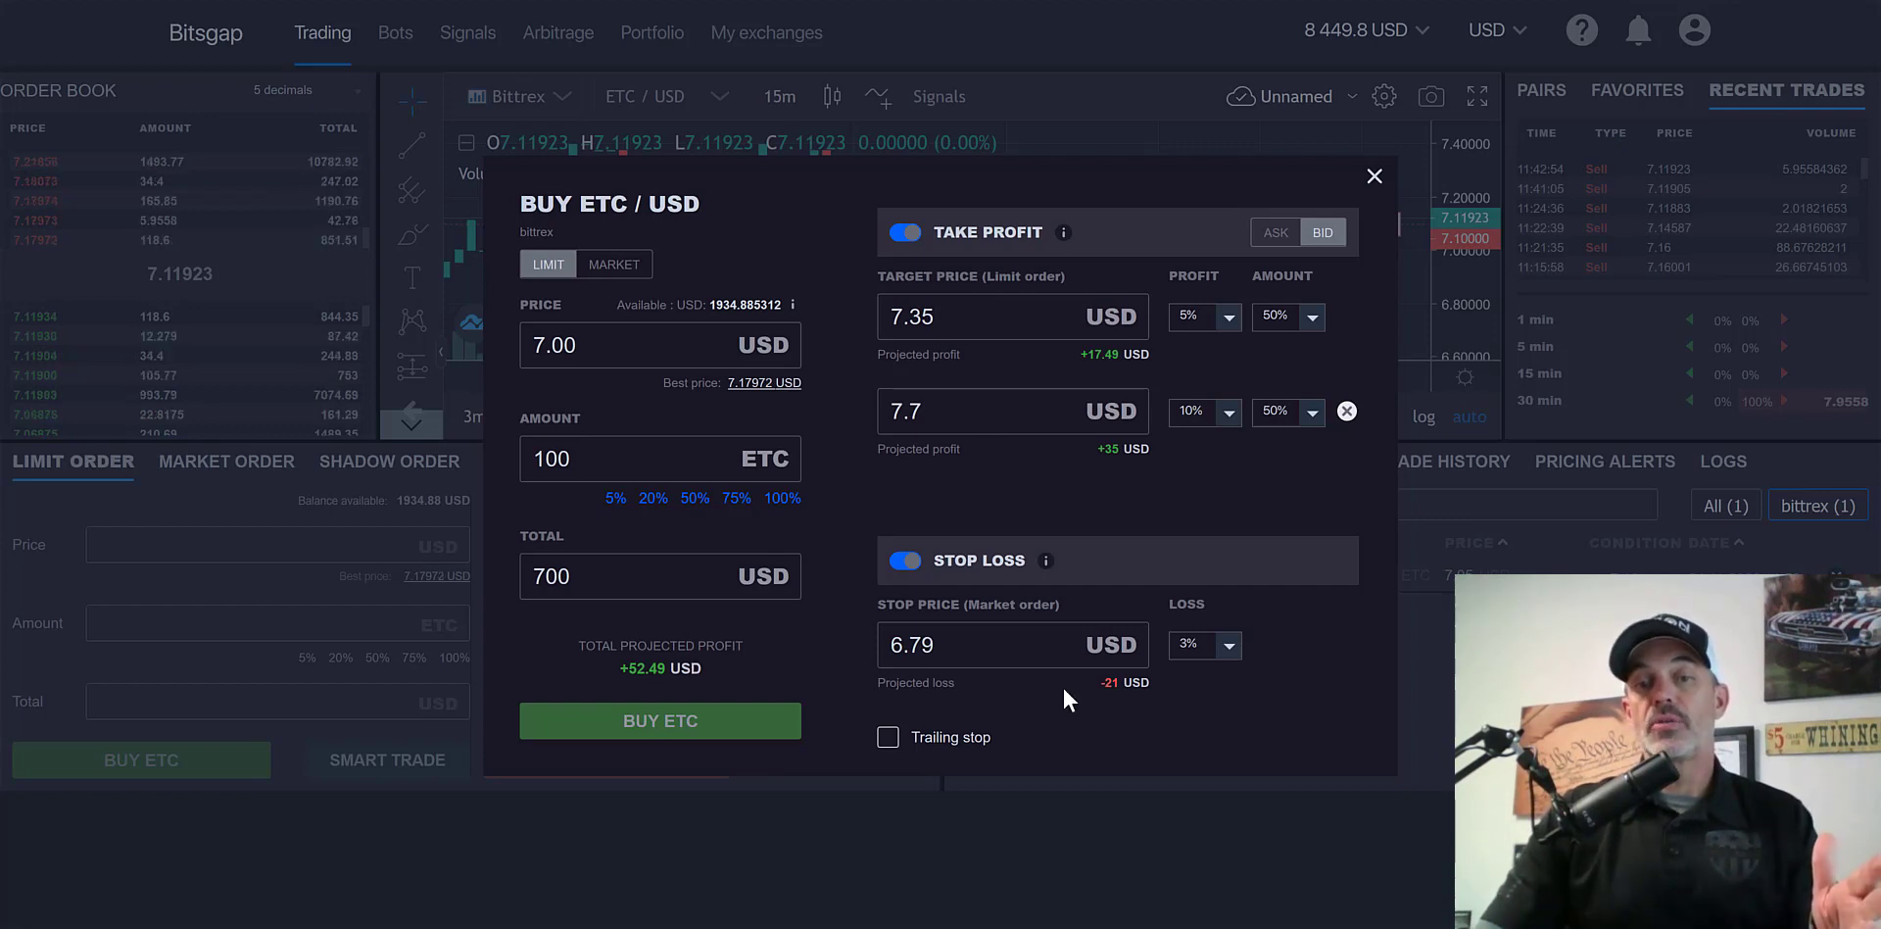
{"action": "left_click_drag", "start_coordinate": [1091, 686], "coordinate": [1184, 690]}
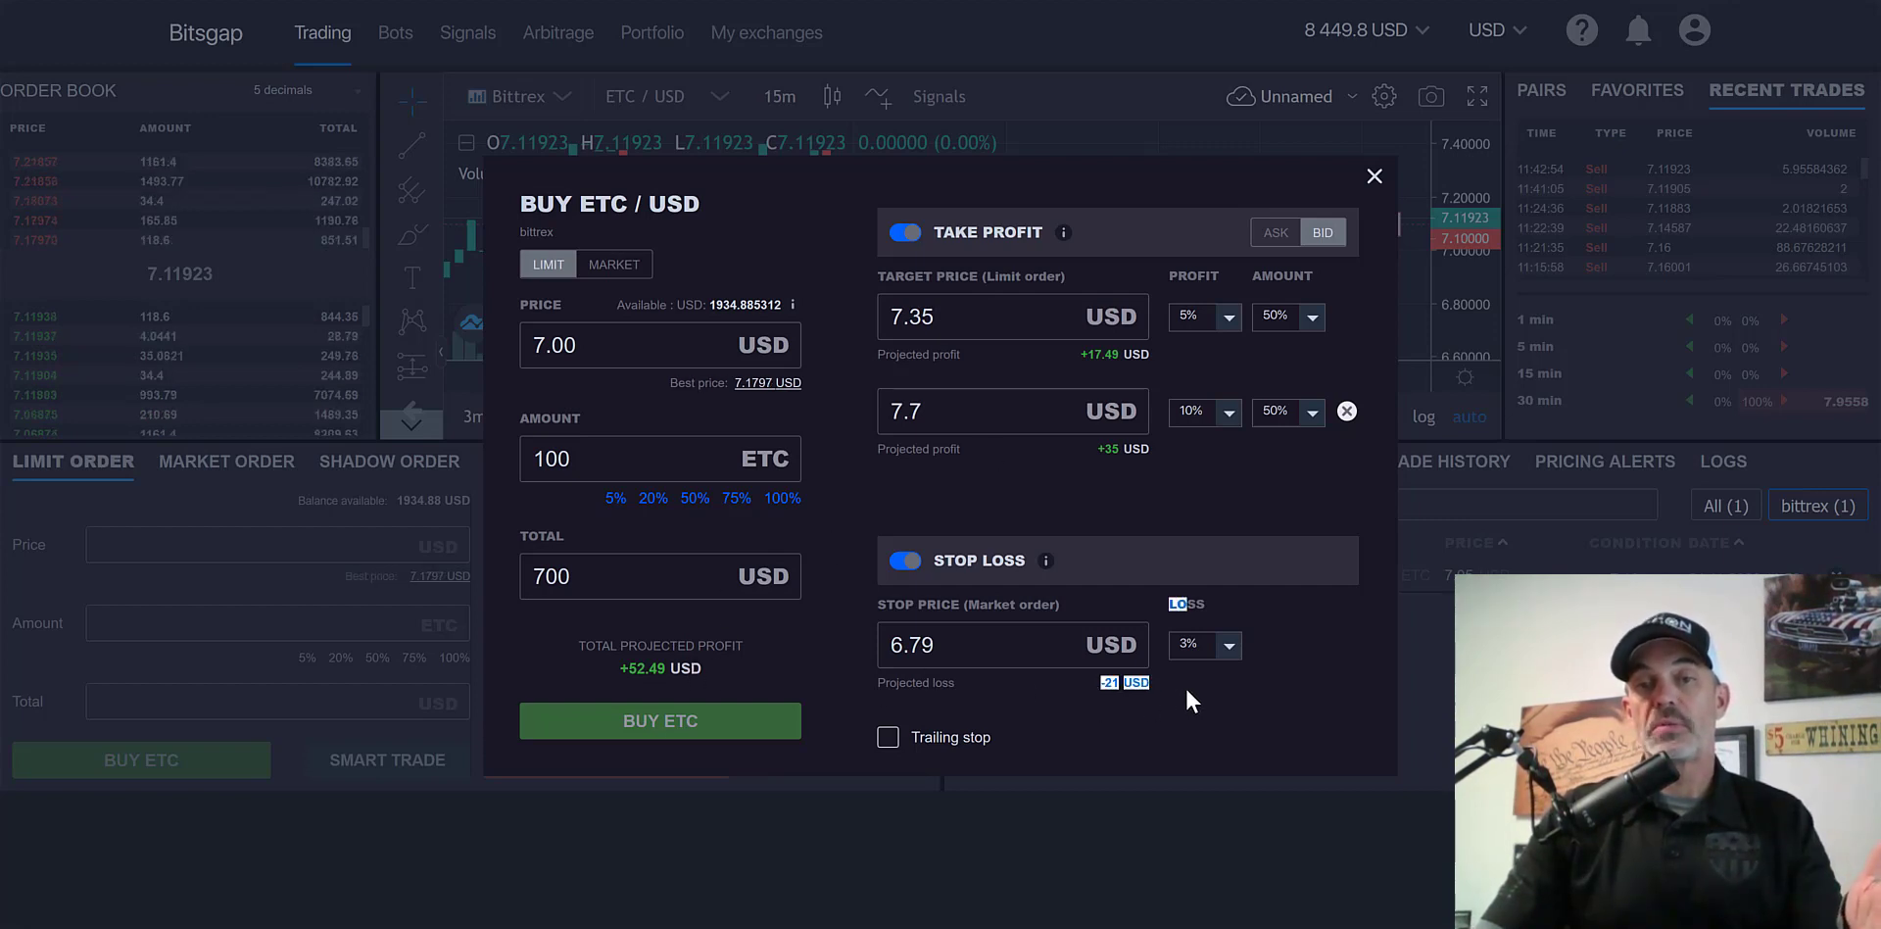
{"action": "left_click", "coordinate": [1209, 485]}
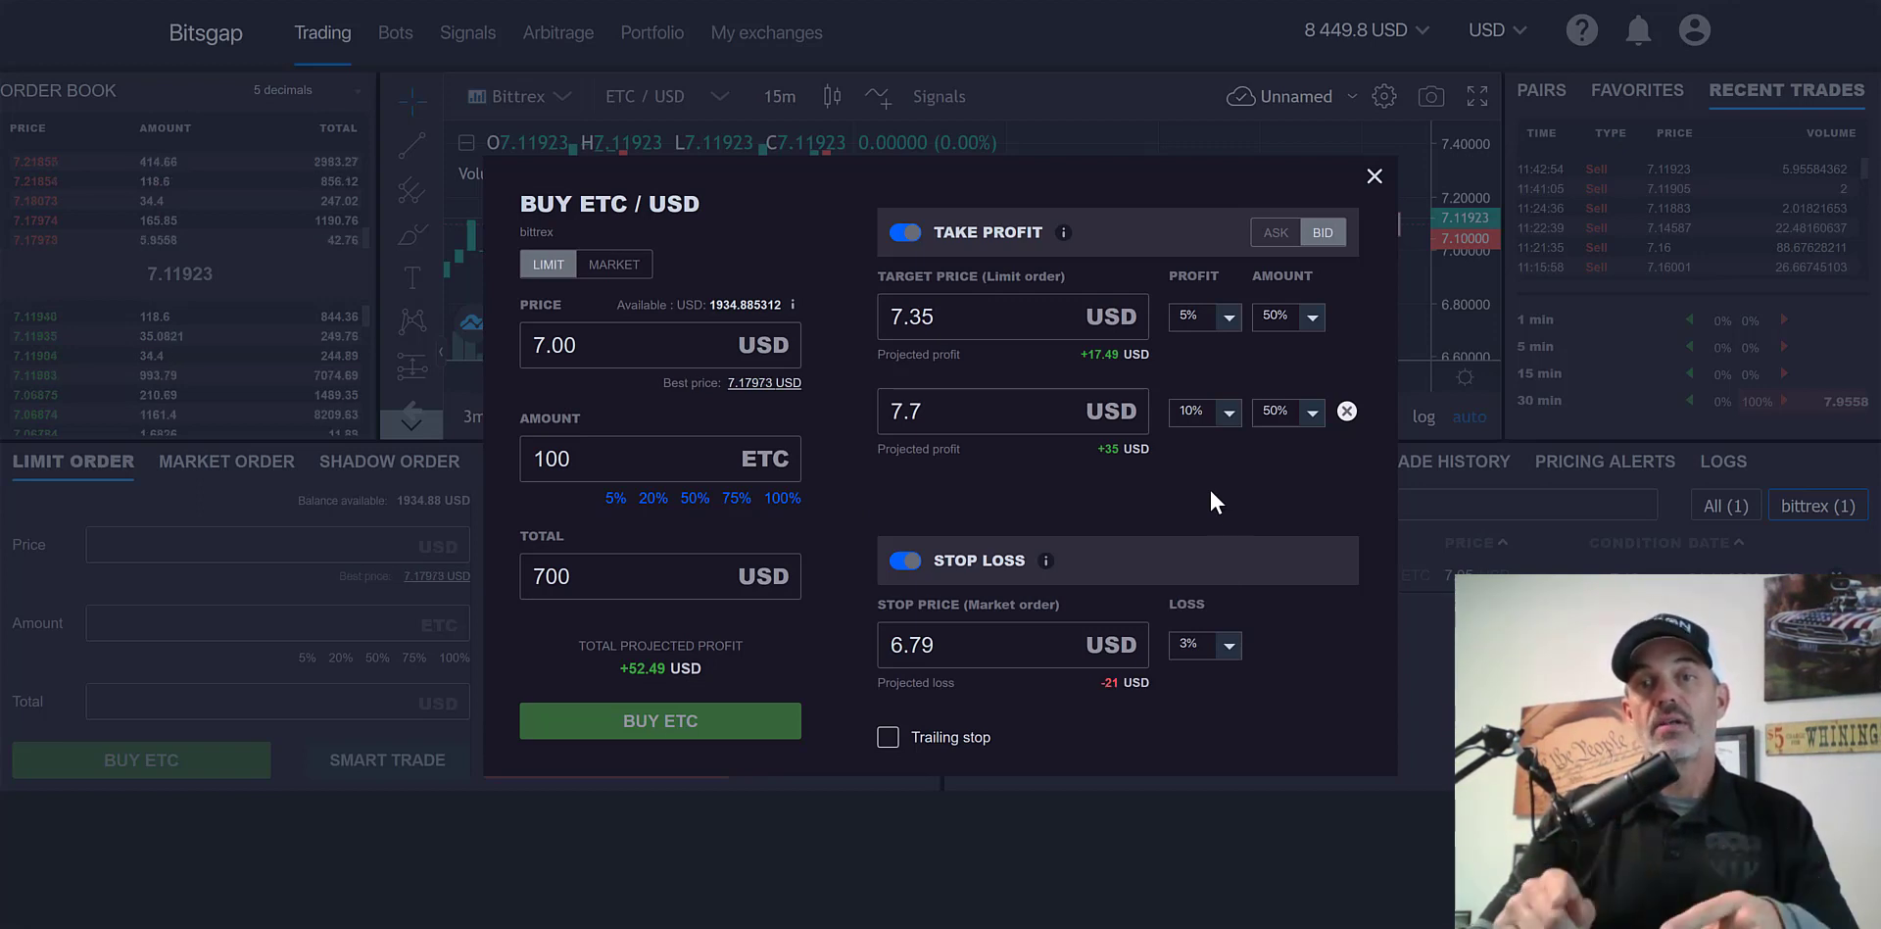
Discard the smart buy and start a smart sell of 100 ETC at 7.15 USD.
{"action": "left_click", "coordinate": [1375, 182]}
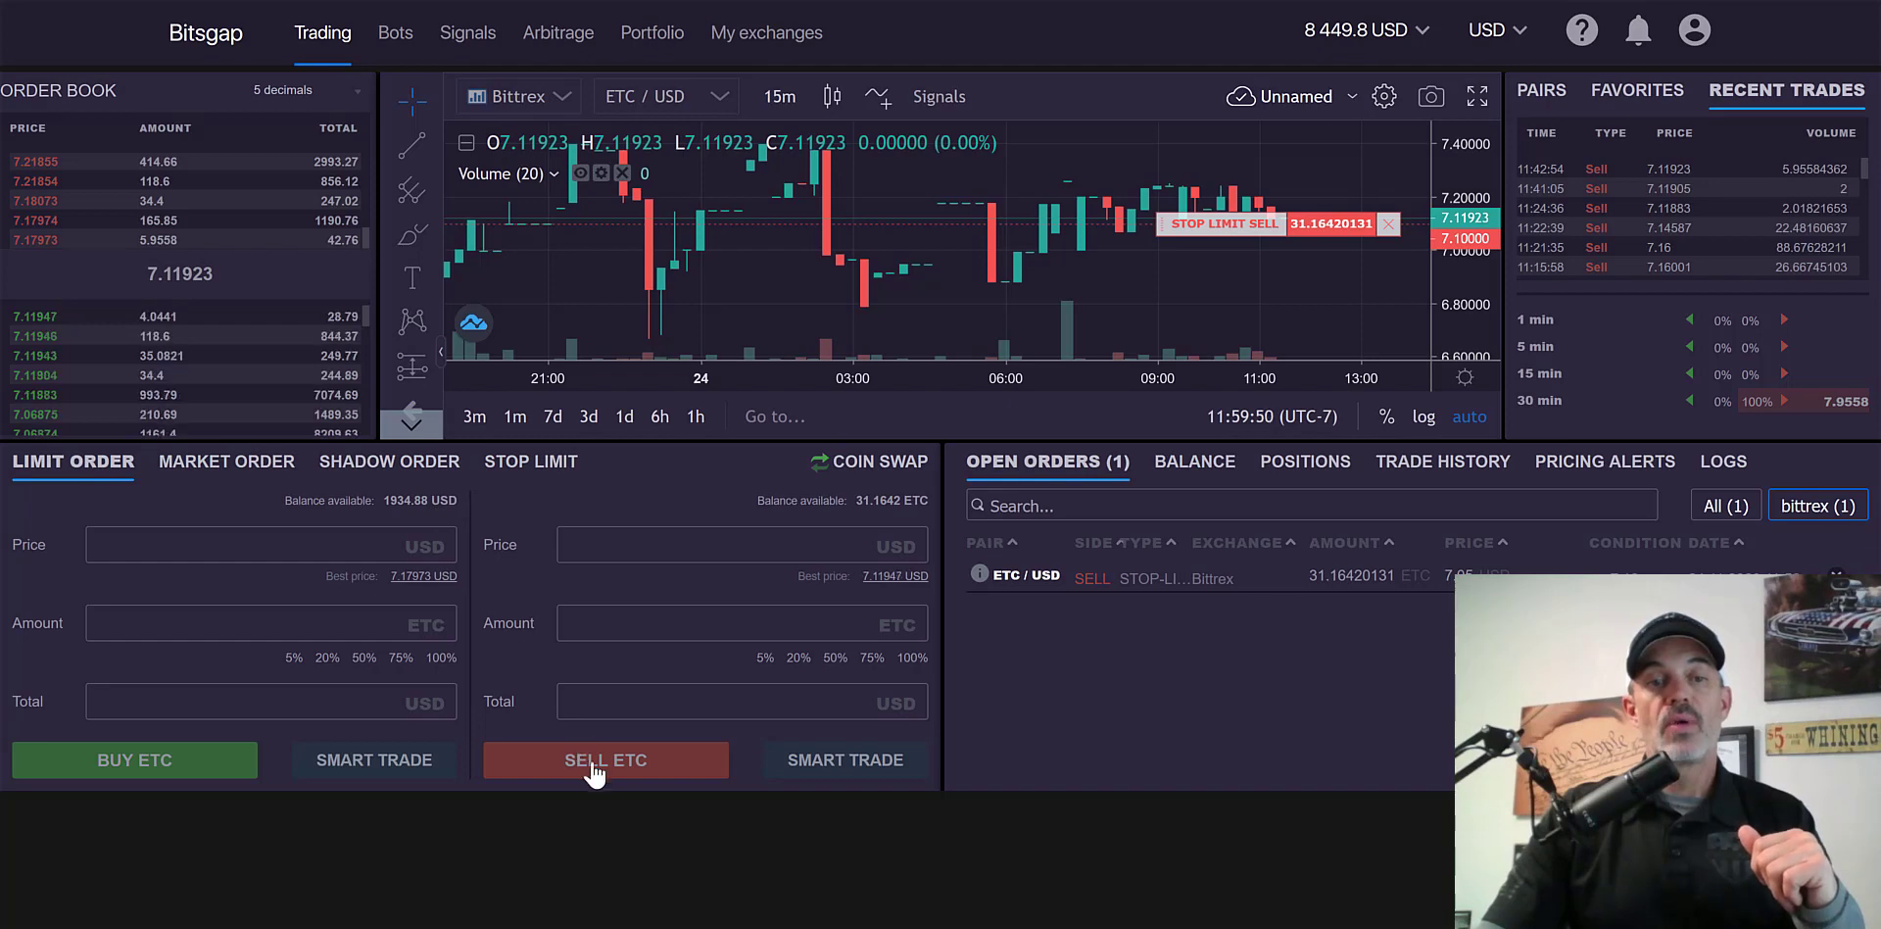
{"action": "left_click", "coordinate": [838, 762]}
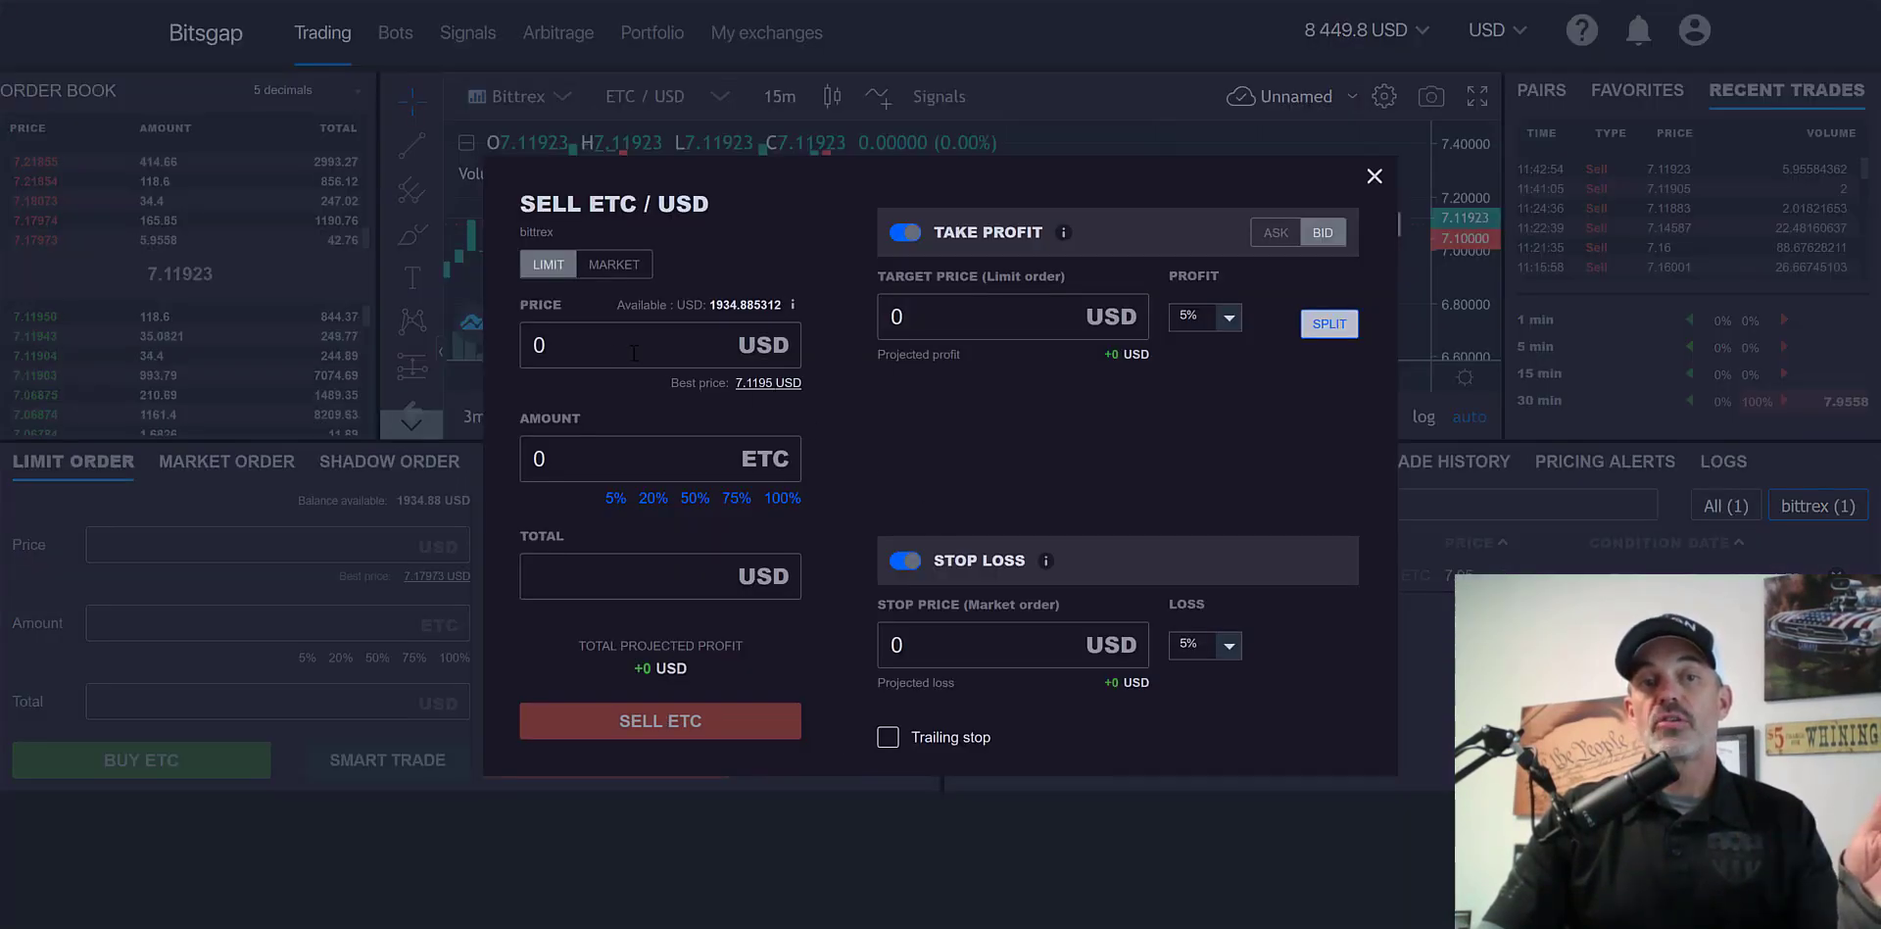
{"action": "left_click_drag", "start_coordinate": [591, 348], "coordinate": [517, 342]}
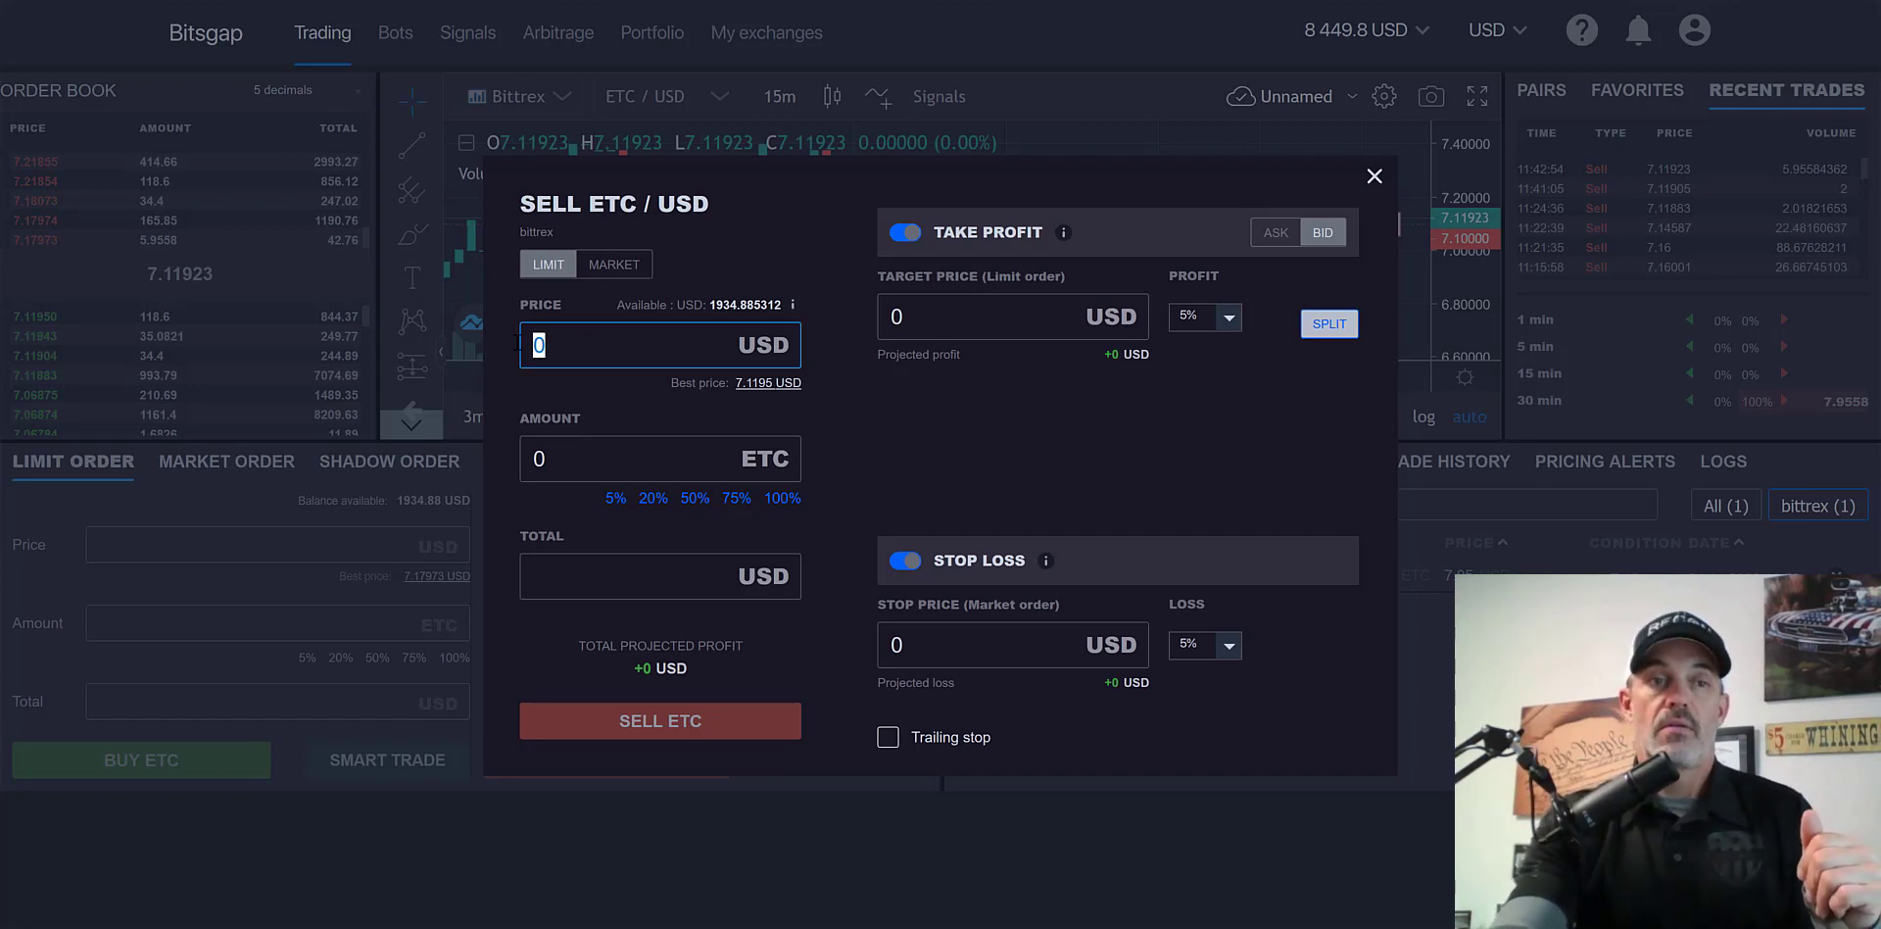
{"action": "type", "text": "7.15"}
{"action": "left_click_drag", "start_coordinate": [578, 446], "coordinate": [526, 448]}
{"action": "type", "text": "100"}
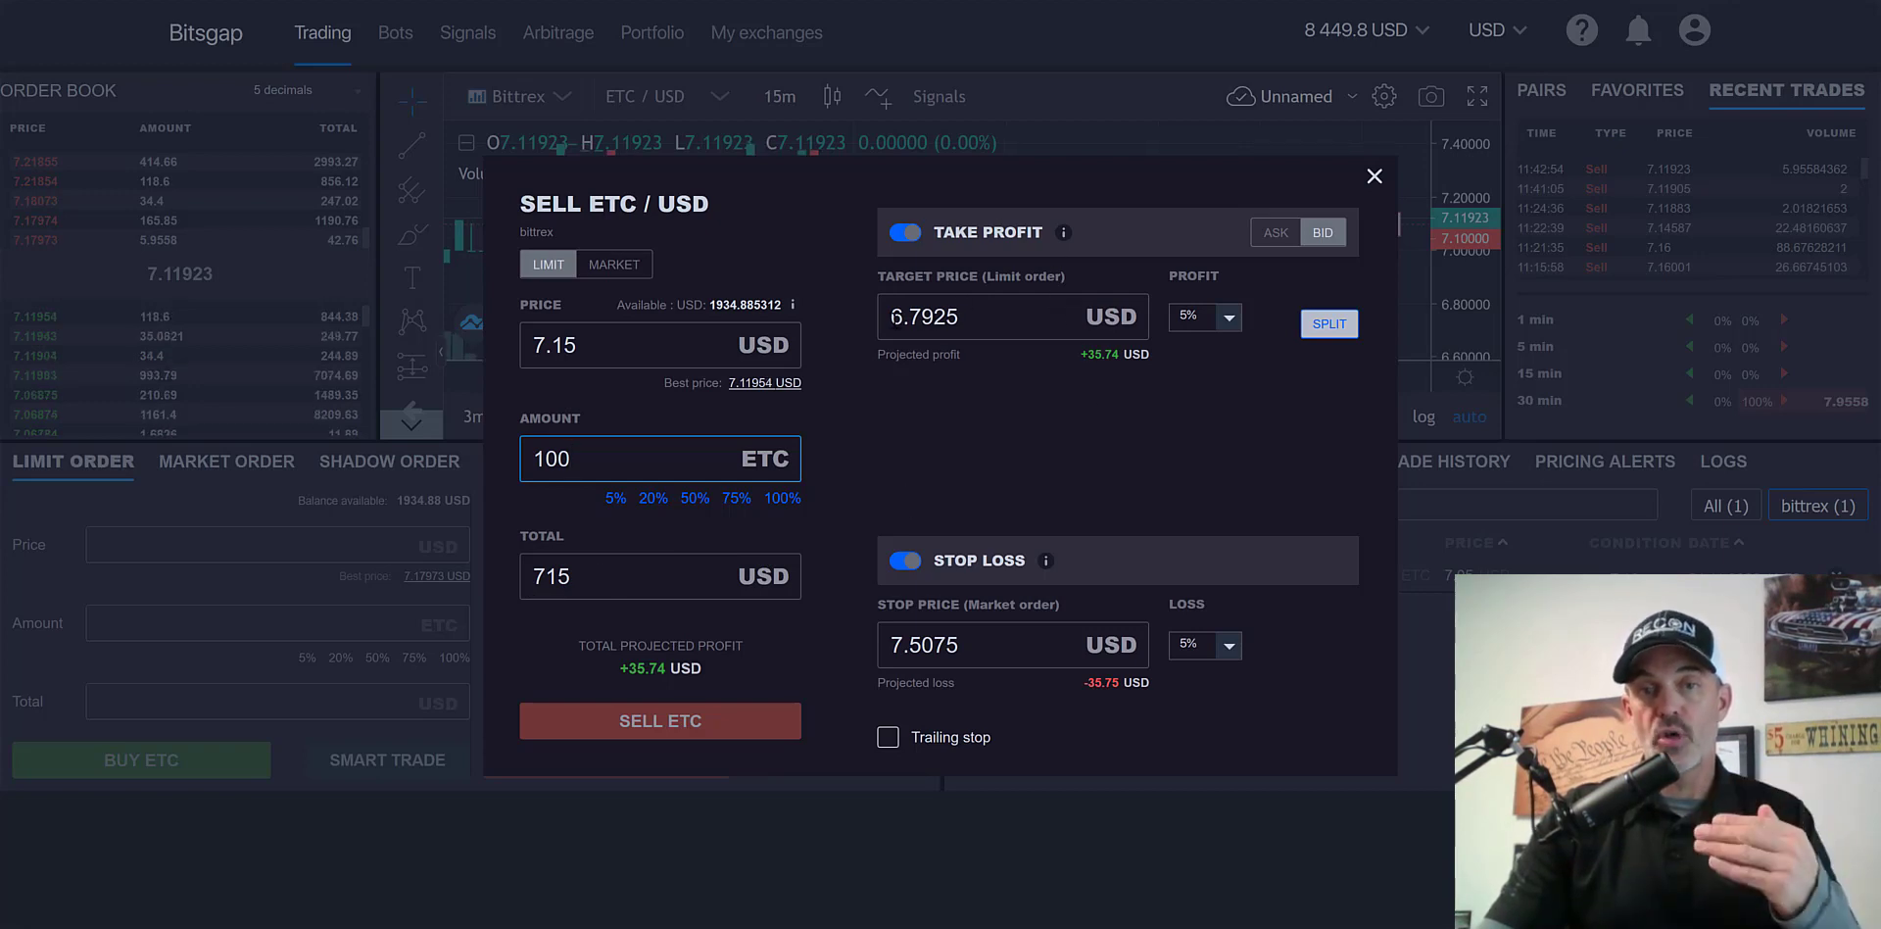
Set the sell's stop-loss to 2% (stop 7.293), then close the sell setup.
{"action": "left_click_drag", "start_coordinate": [892, 316], "coordinate": [989, 317]}
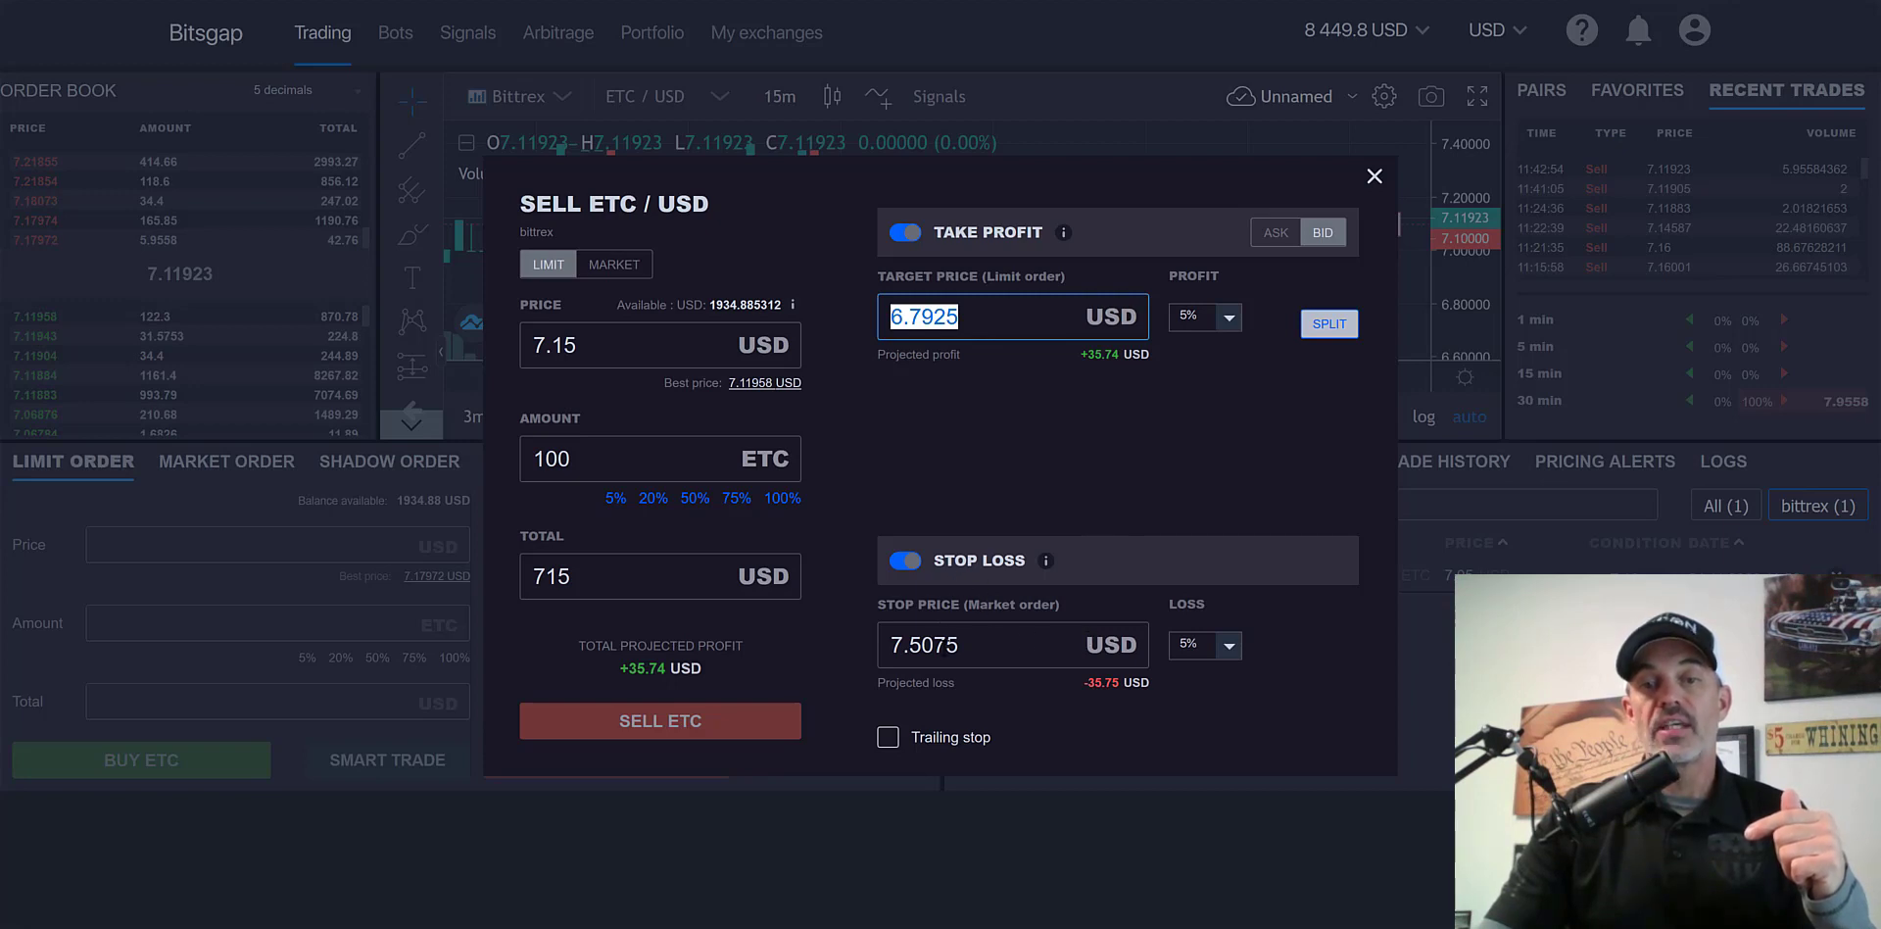
{"action": "left_click", "coordinate": [1230, 648]}
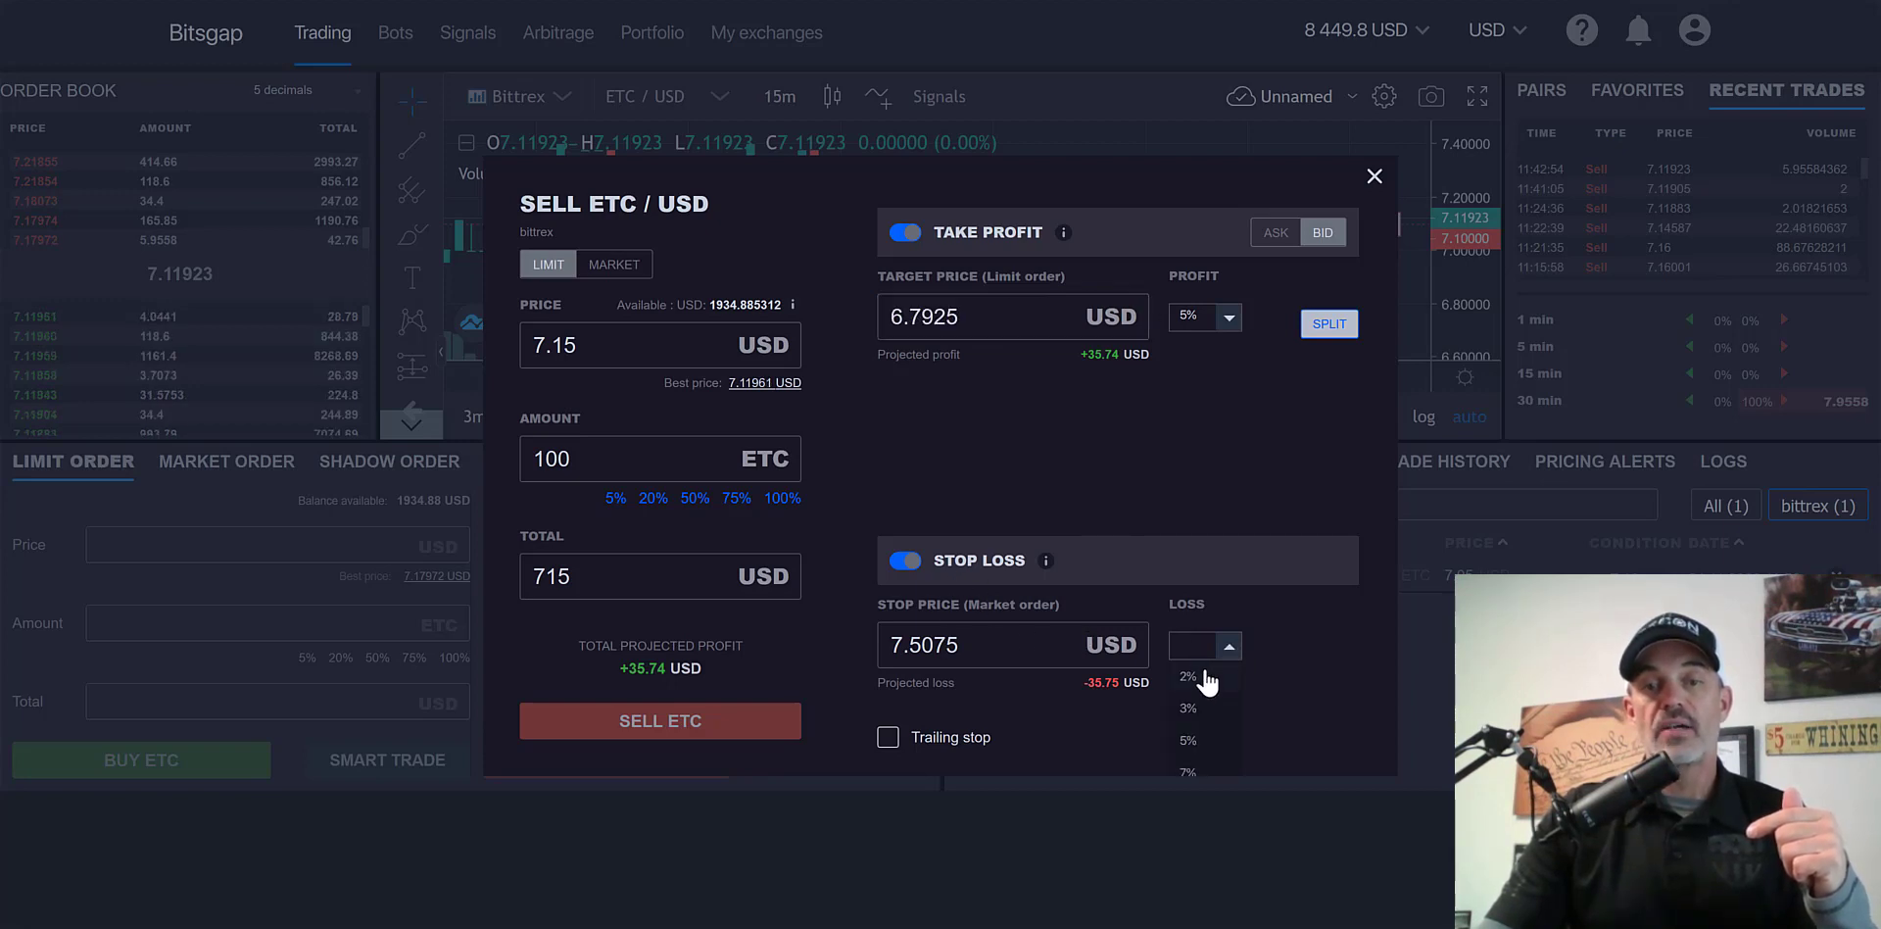
{"action": "left_click", "coordinate": [1202, 676]}
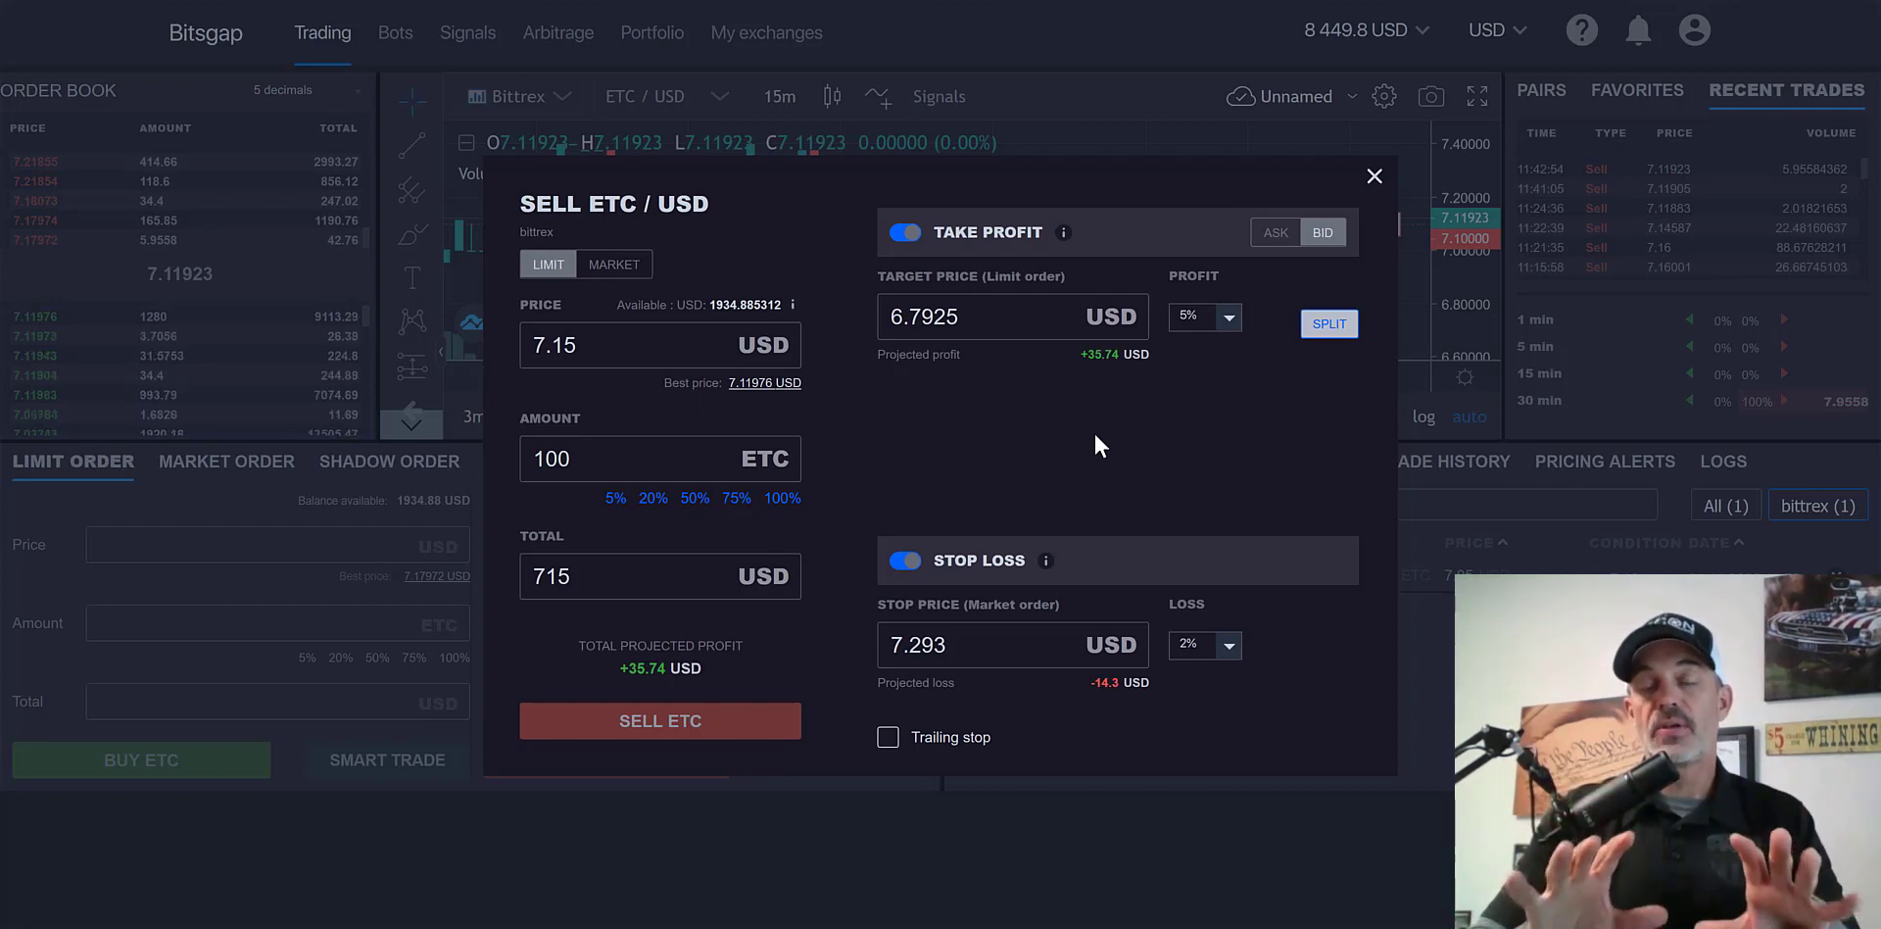
{"action": "left_click", "coordinate": [1374, 176]}
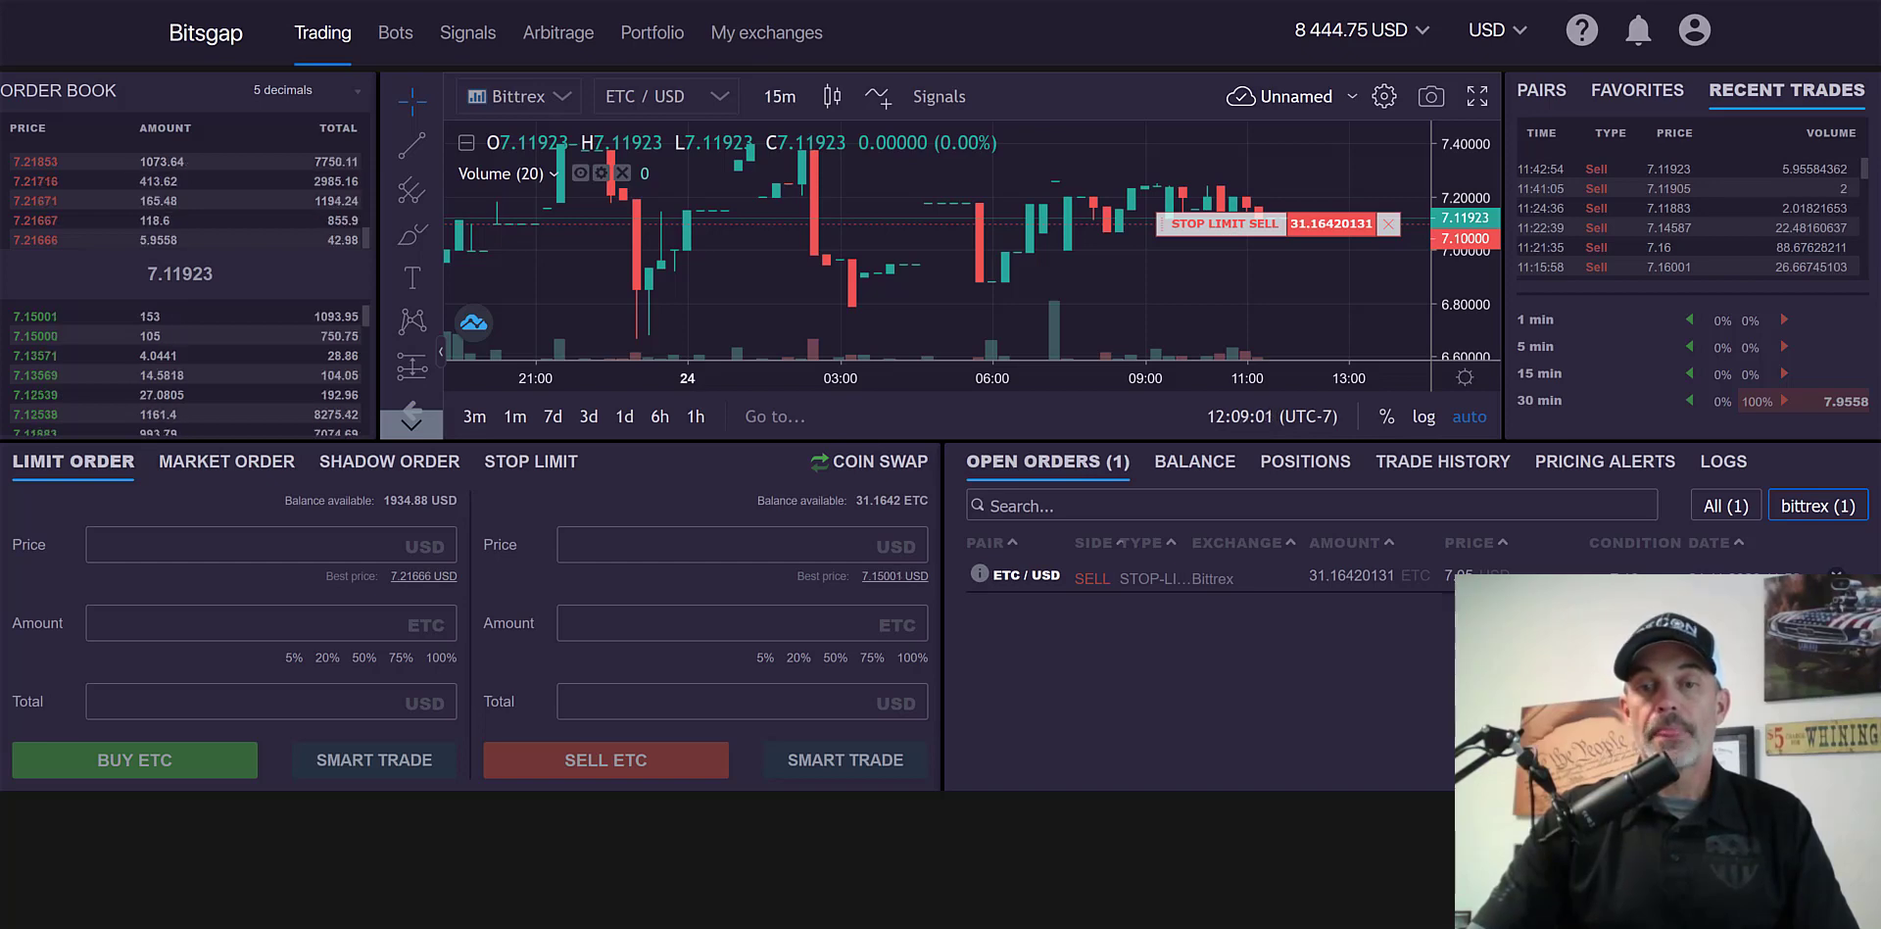
Cancel the open sell and submit a stop-limit sell: stop 7.13, limit 7.10, 100% of ETC.
{"action": "left_click", "coordinate": [1837, 576]}
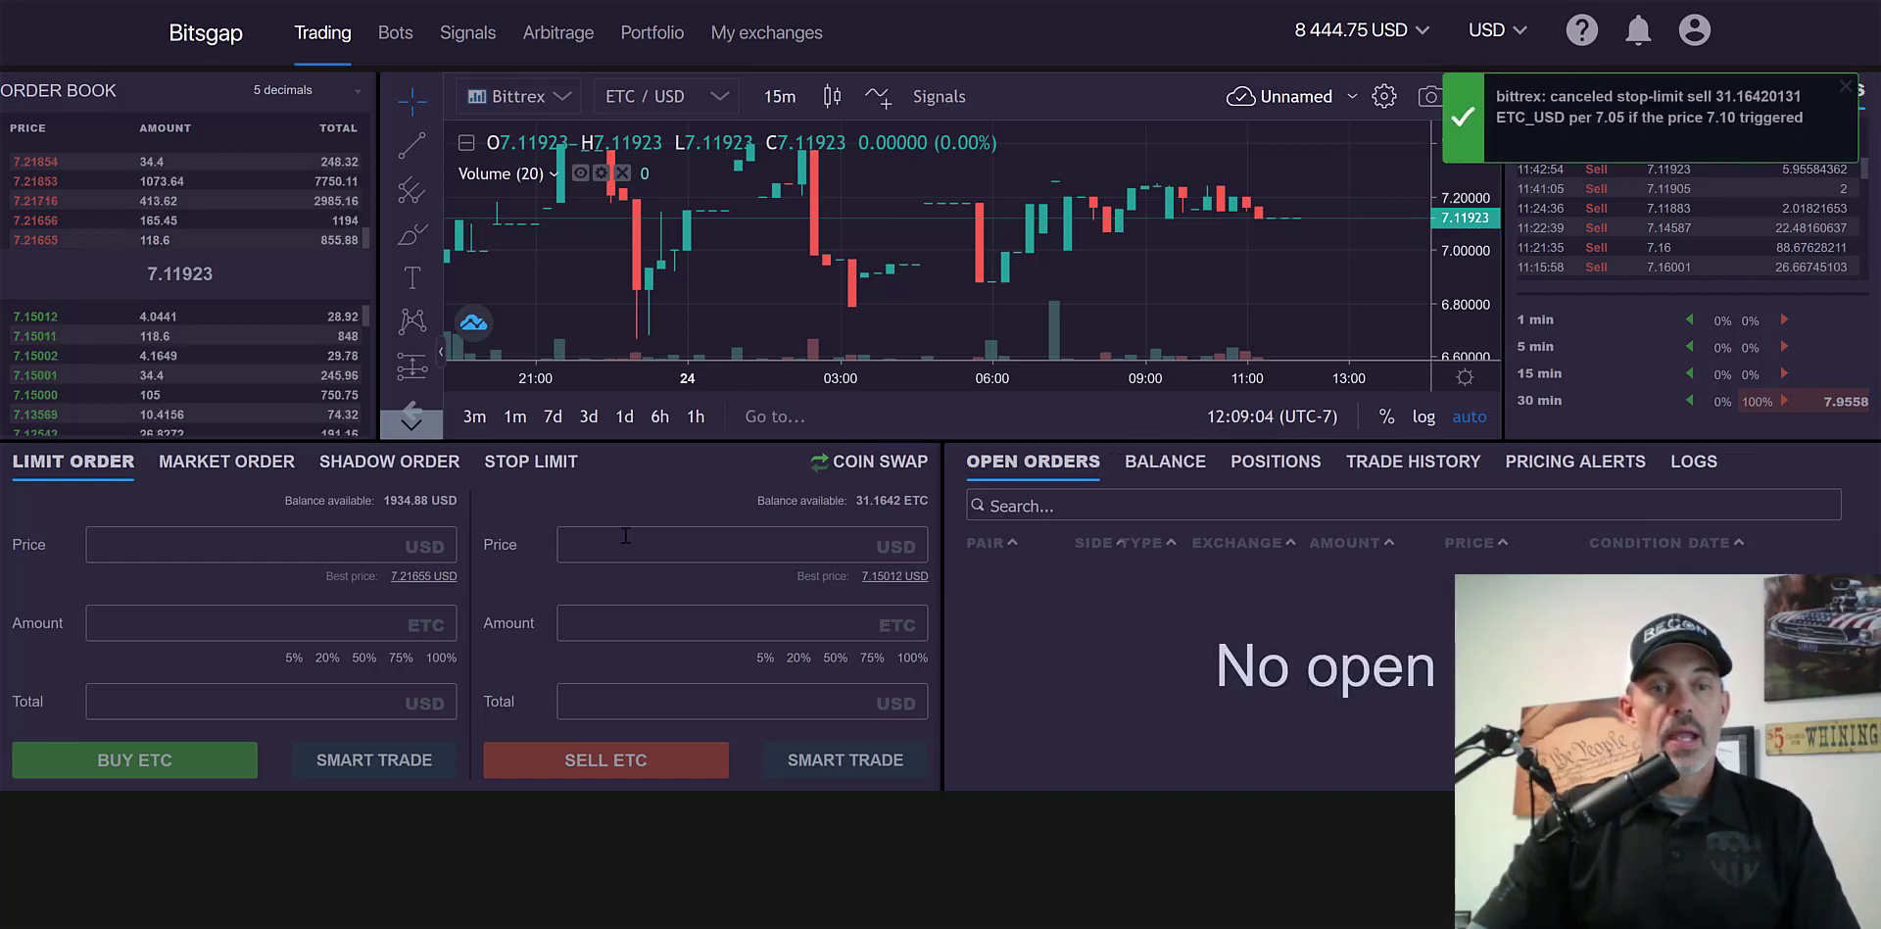
{"action": "left_click", "coordinate": [534, 466]}
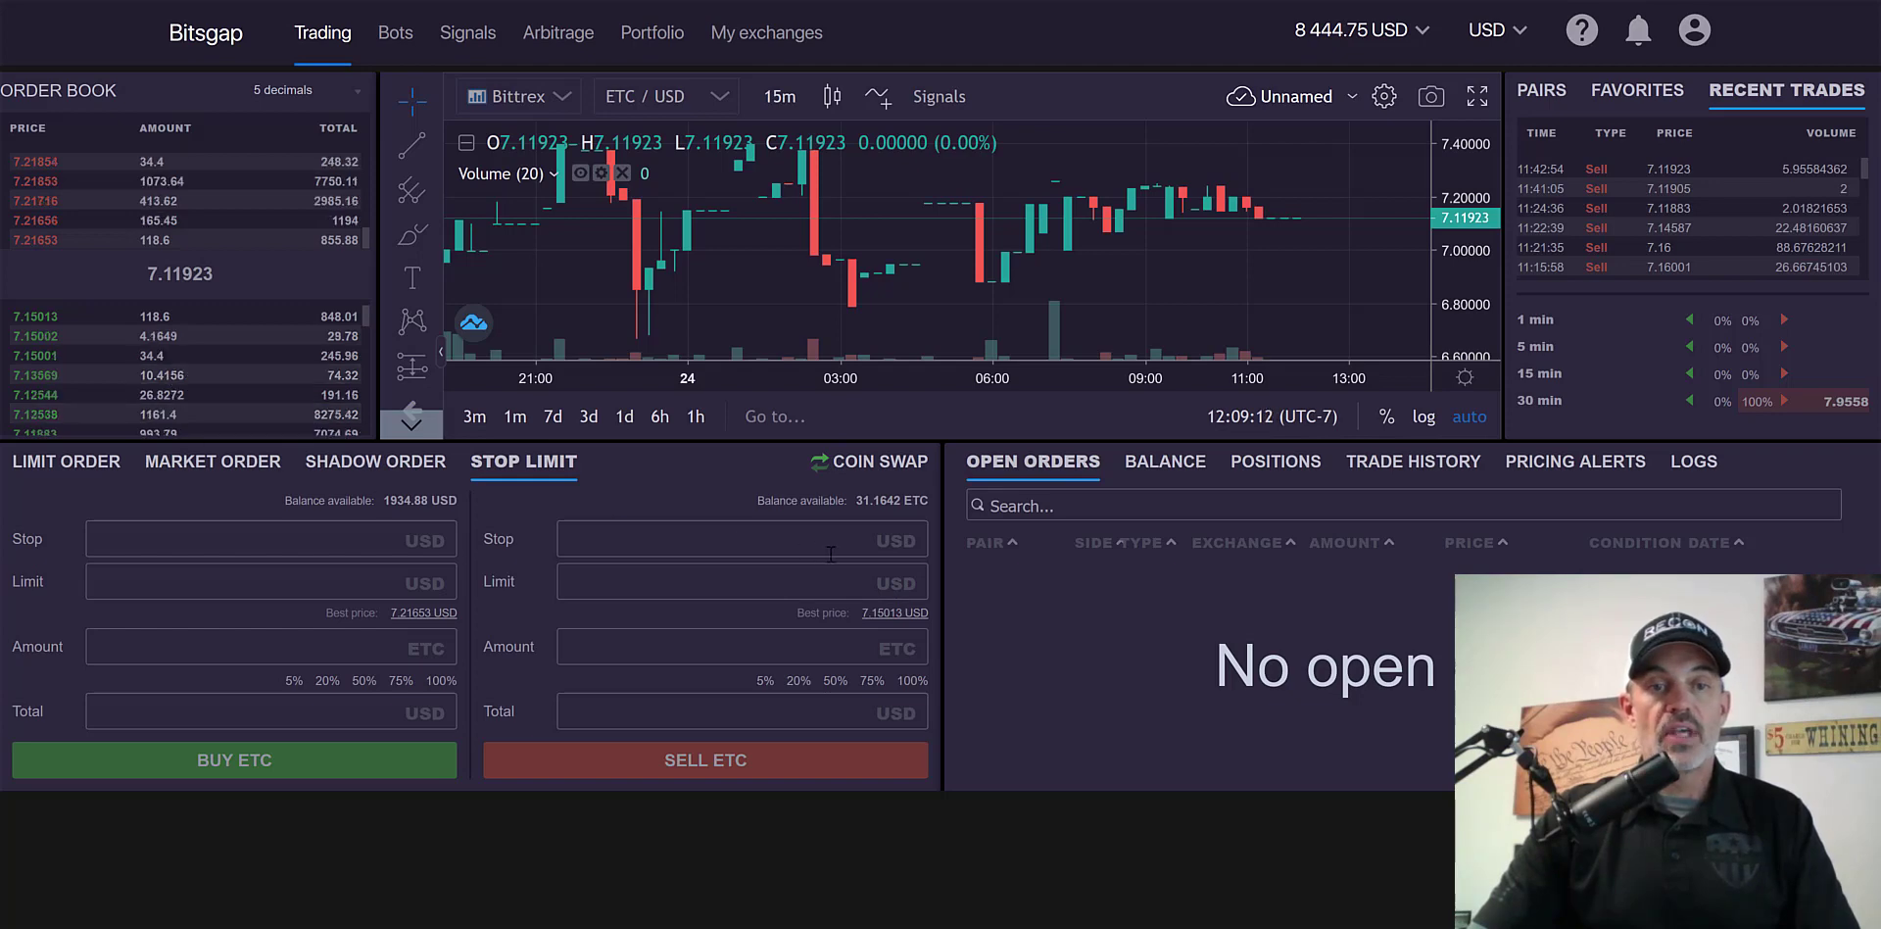
{"action": "left_click", "coordinate": [881, 546]}
{"action": "type", "text": "7.13"}
{"action": "left_click", "coordinate": [807, 594]}
{"action": "type", "text": "7"}
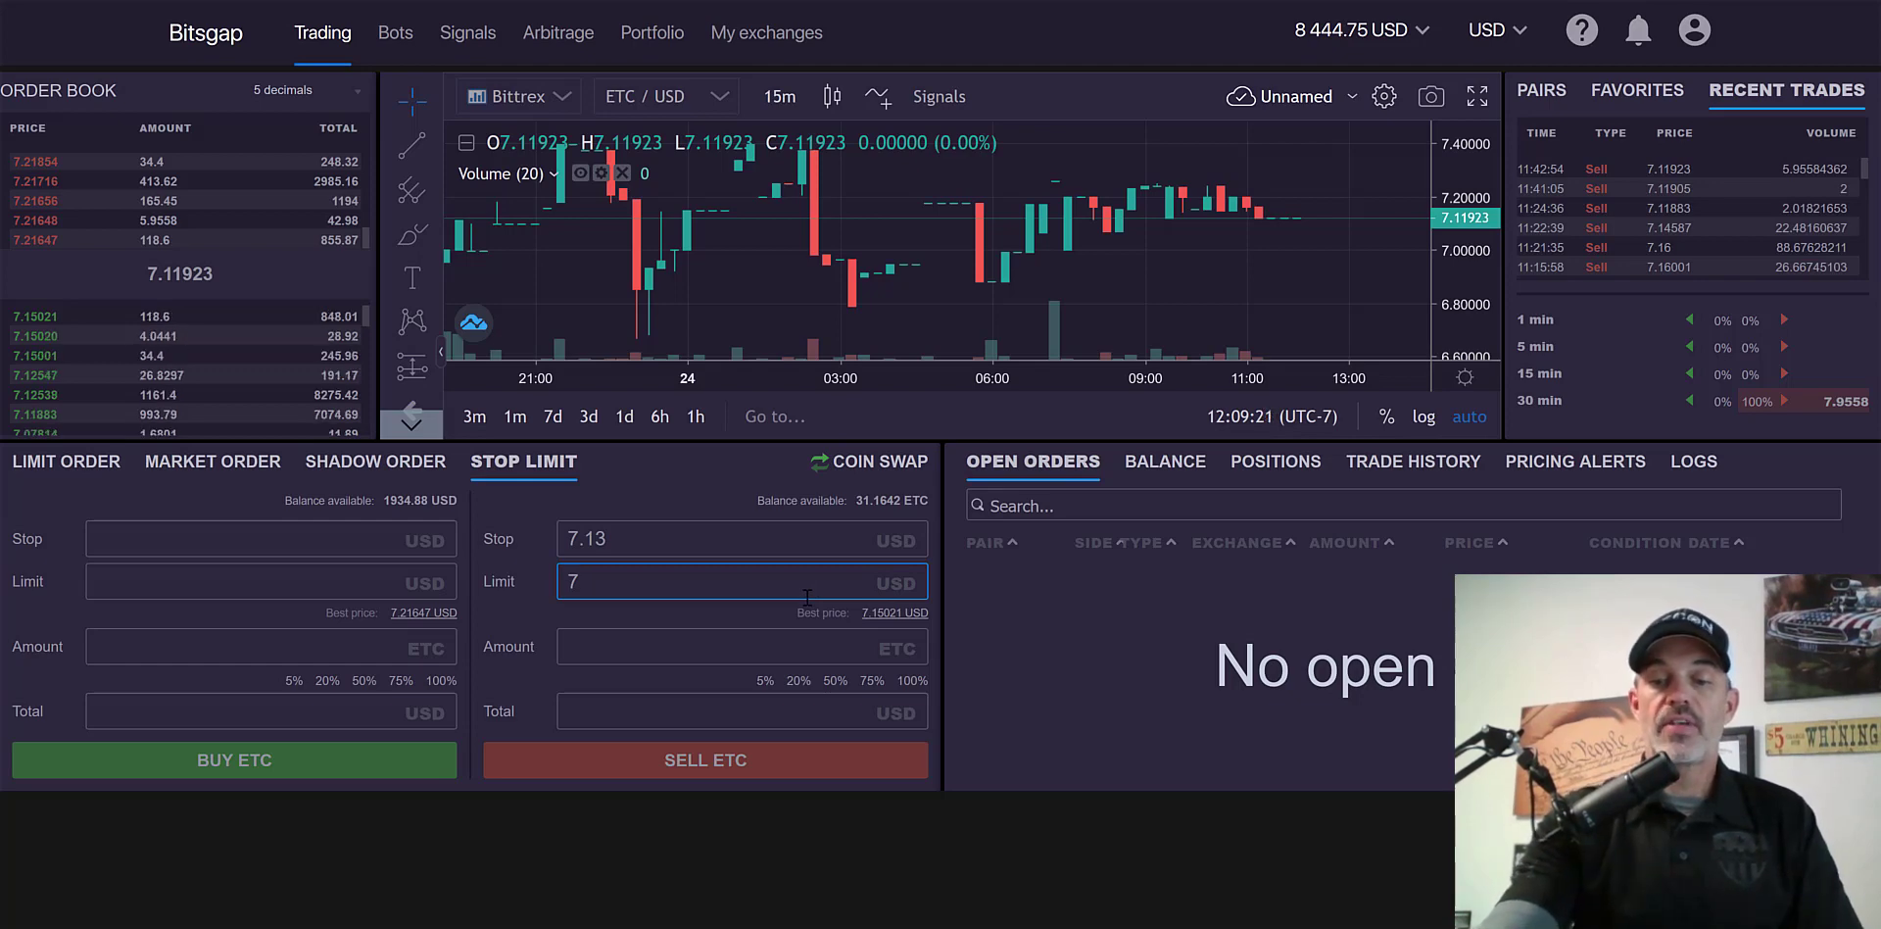
{"action": "type", "text": ".10"}
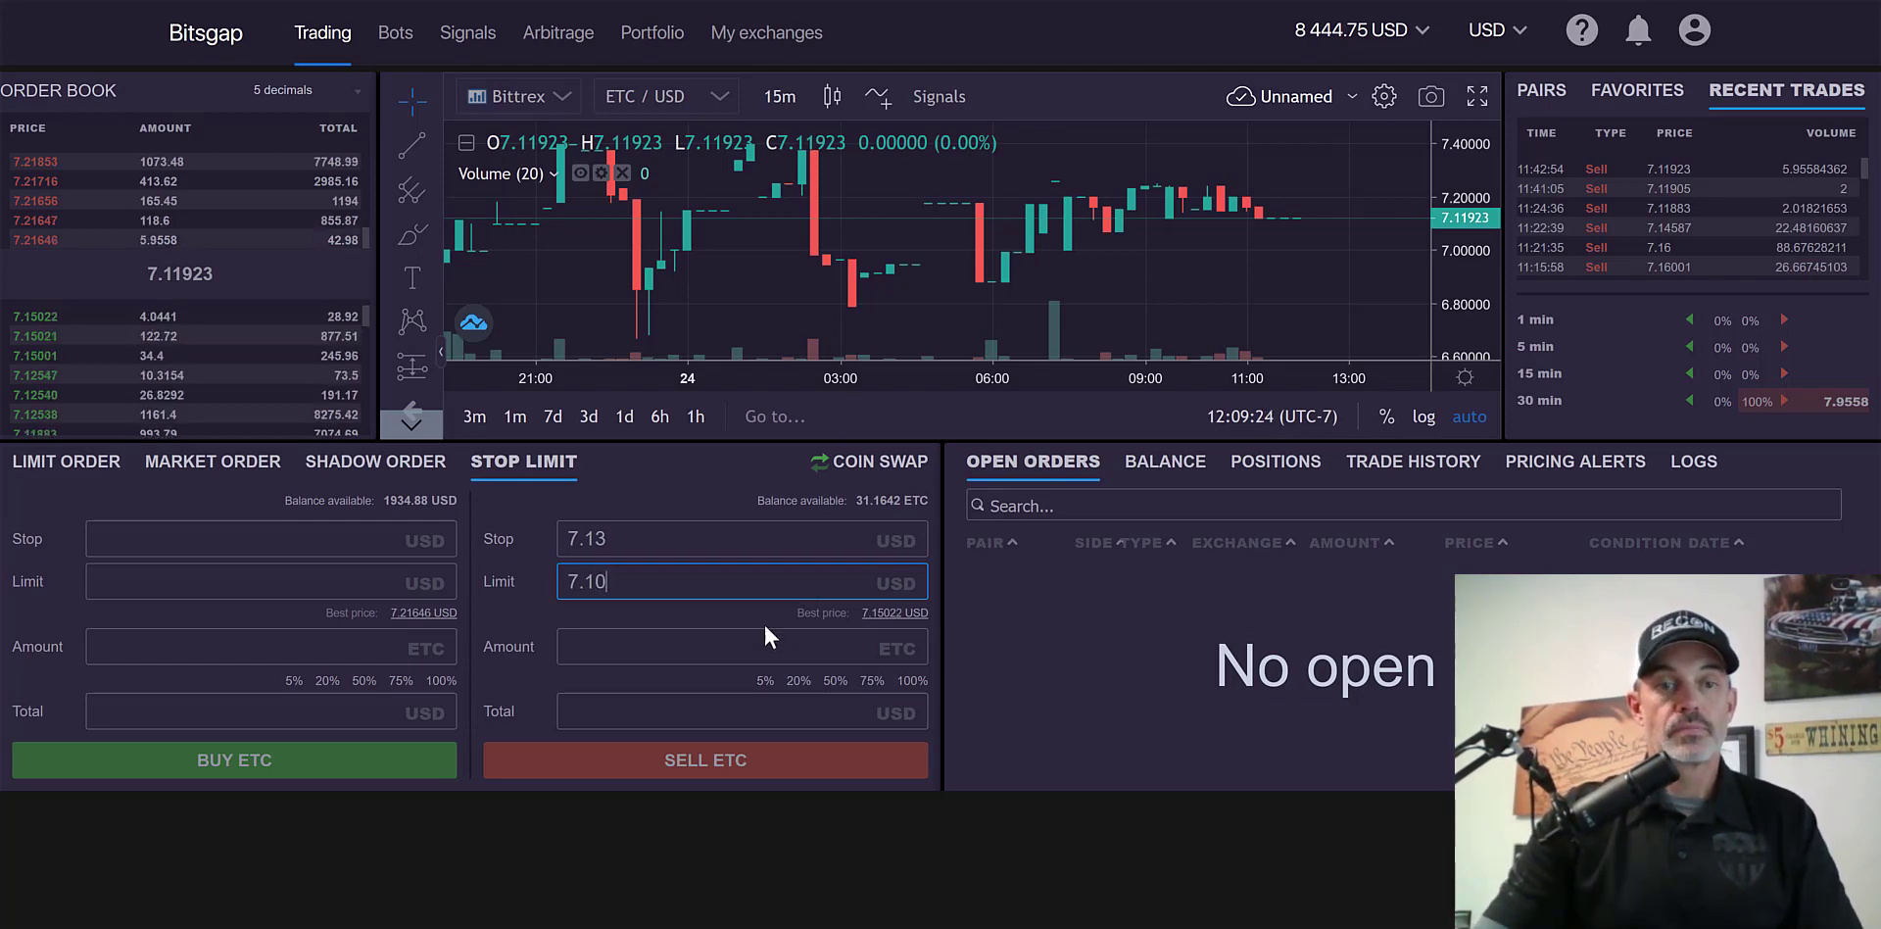
{"action": "left_click", "coordinate": [907, 682]}
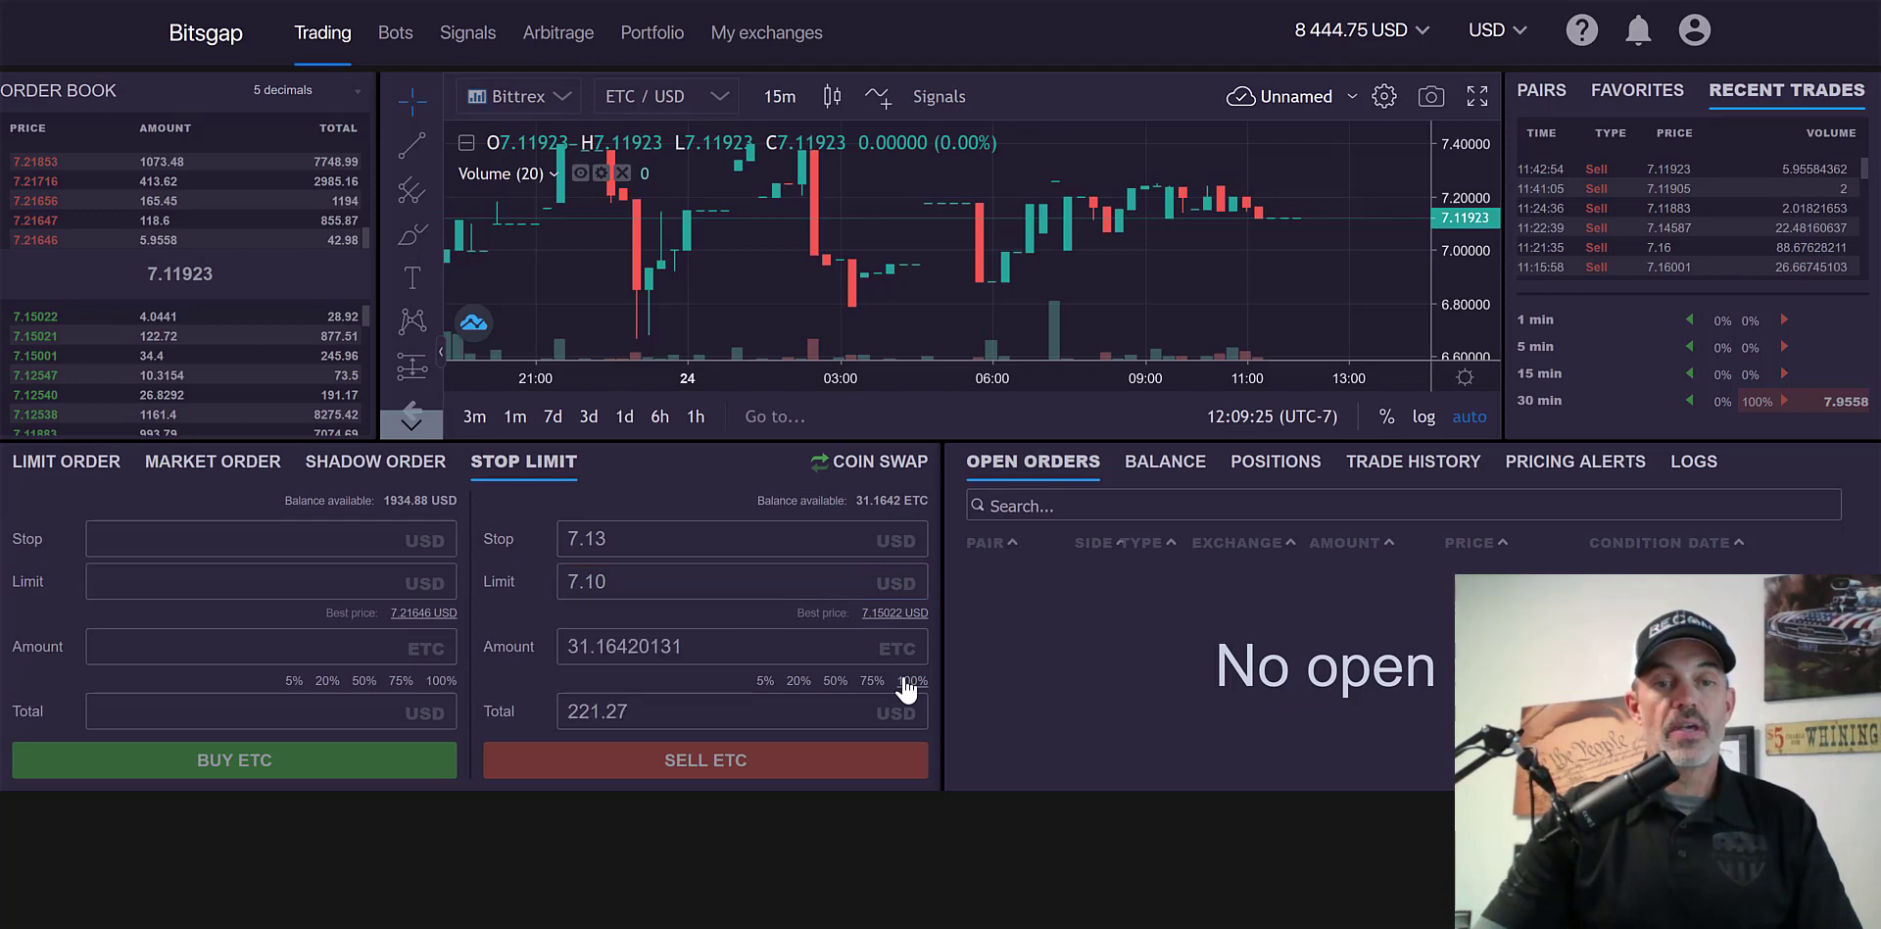
{"action": "left_click", "coordinate": [721, 762]}
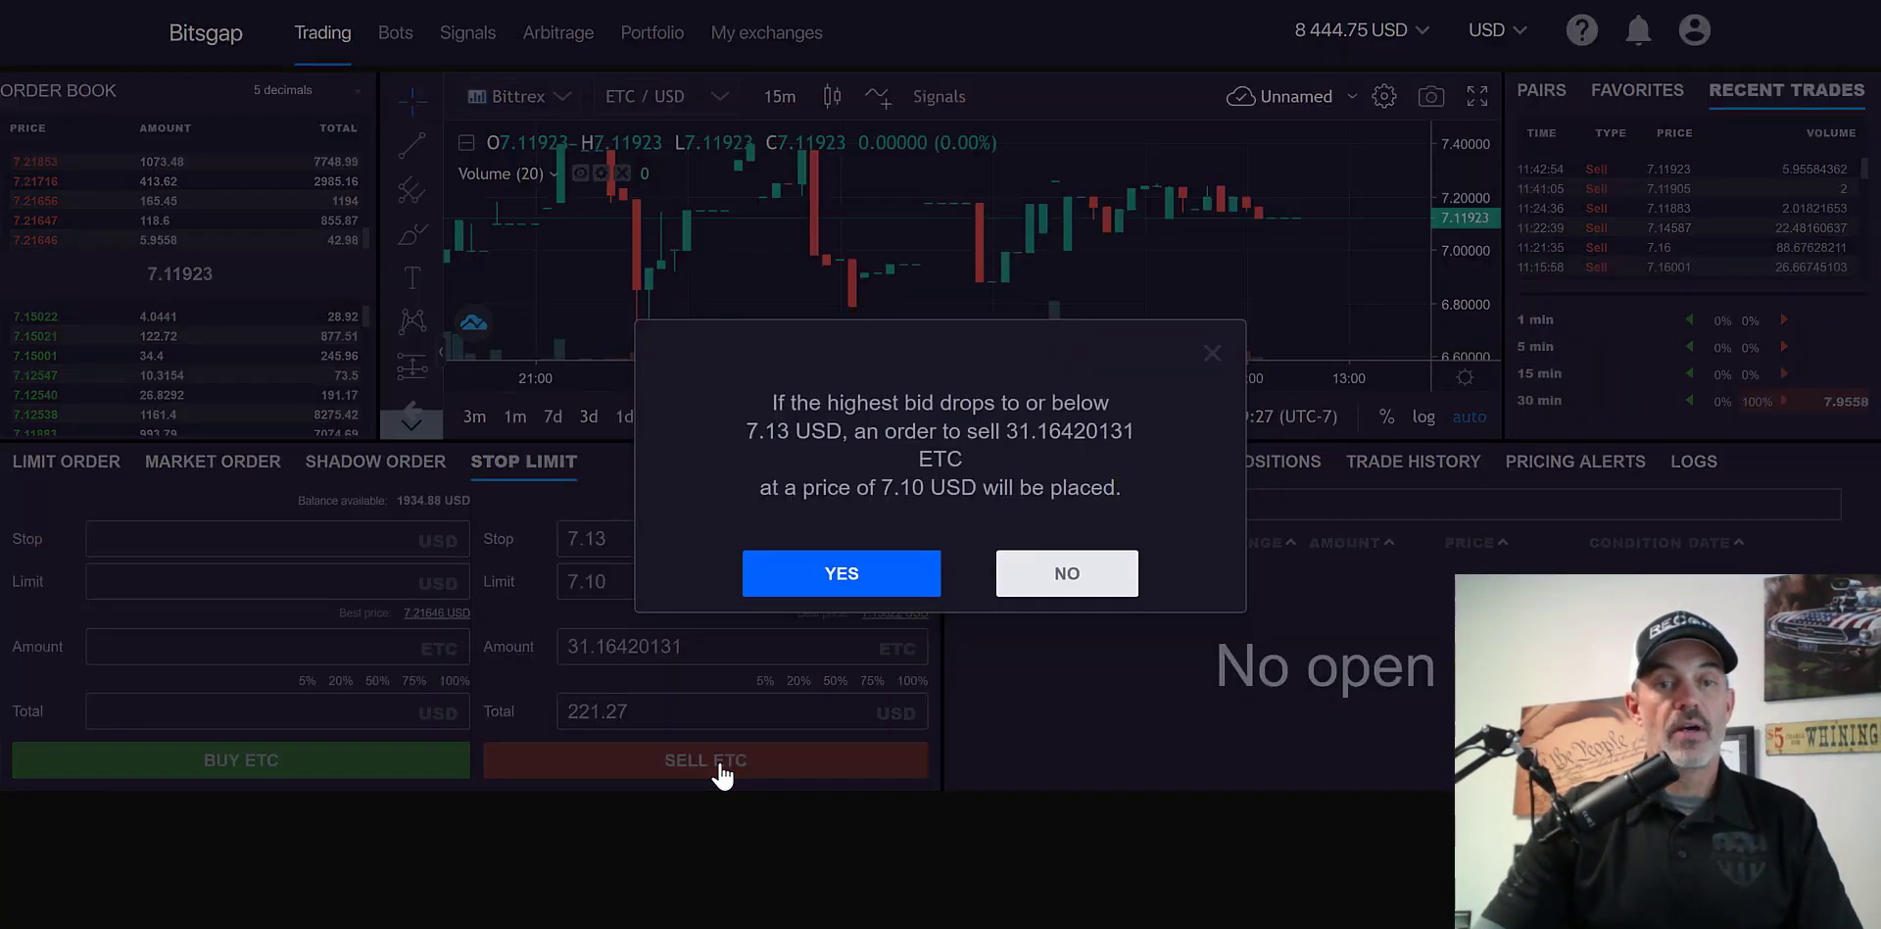
Confirm the stop-limit sell of 31.16420131 ETC at 7.10 with stop 7.13.
{"action": "left_click", "coordinate": [835, 577]}
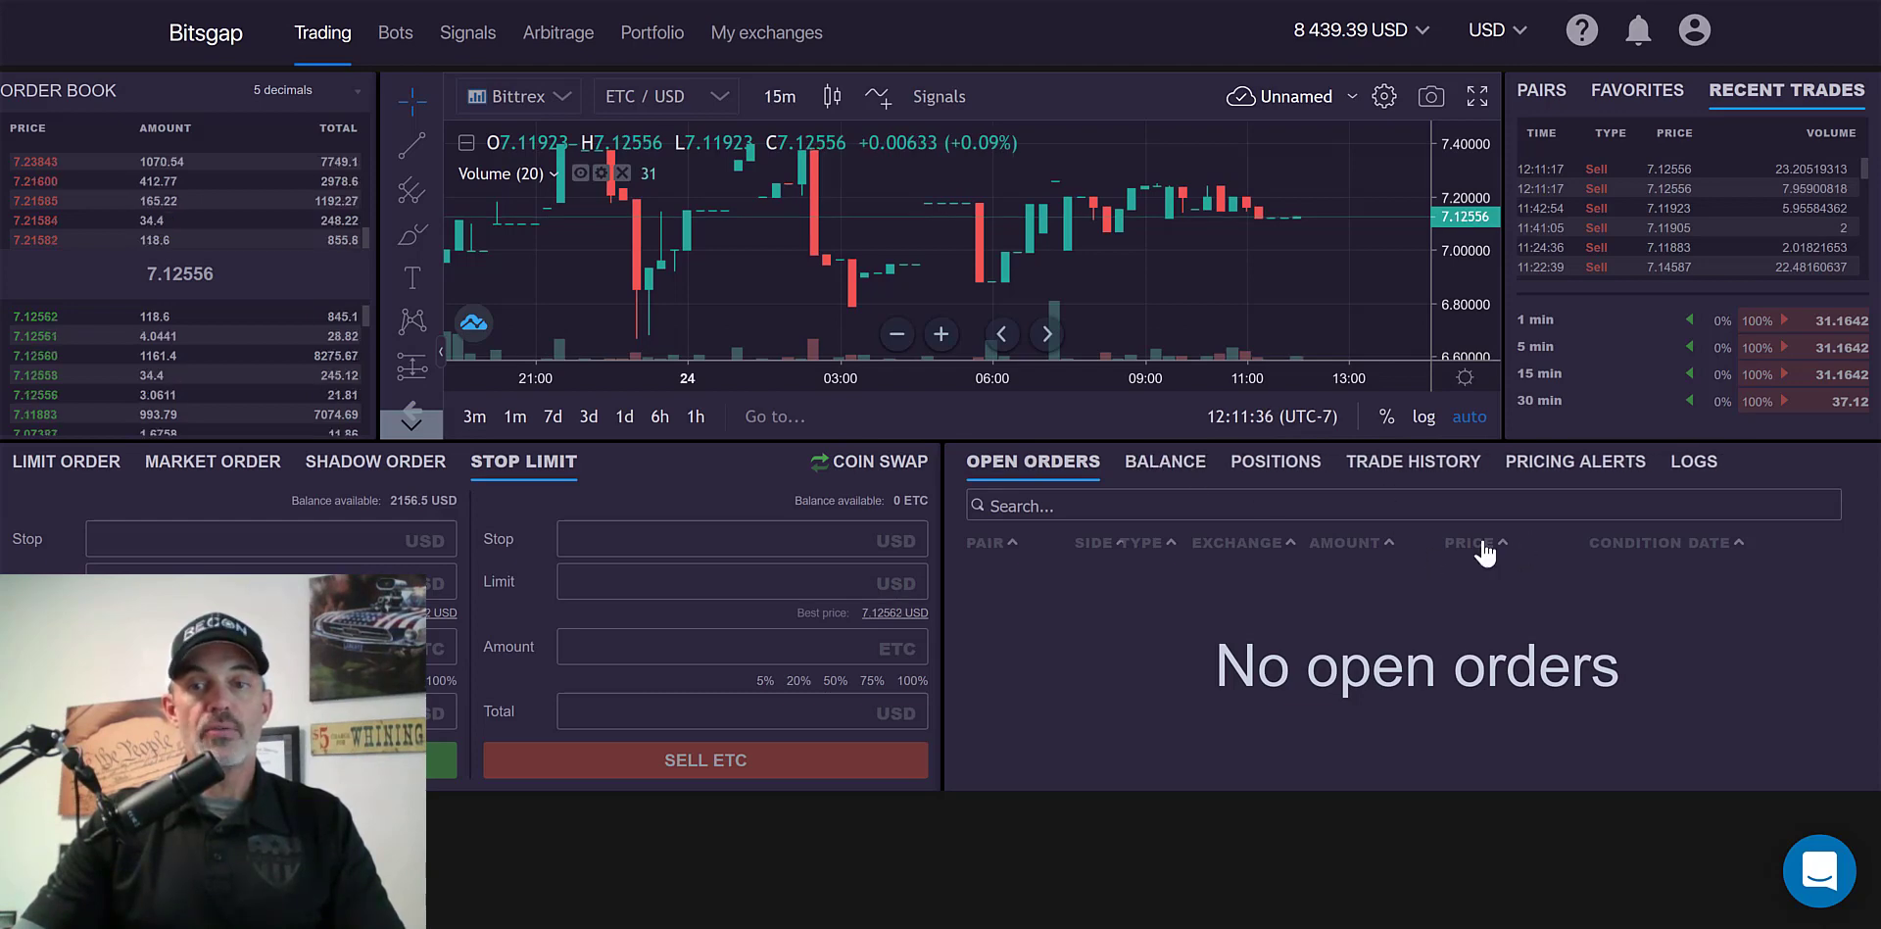
Show the list of past ETC/USD trades.
{"action": "left_click", "coordinate": [1404, 463]}
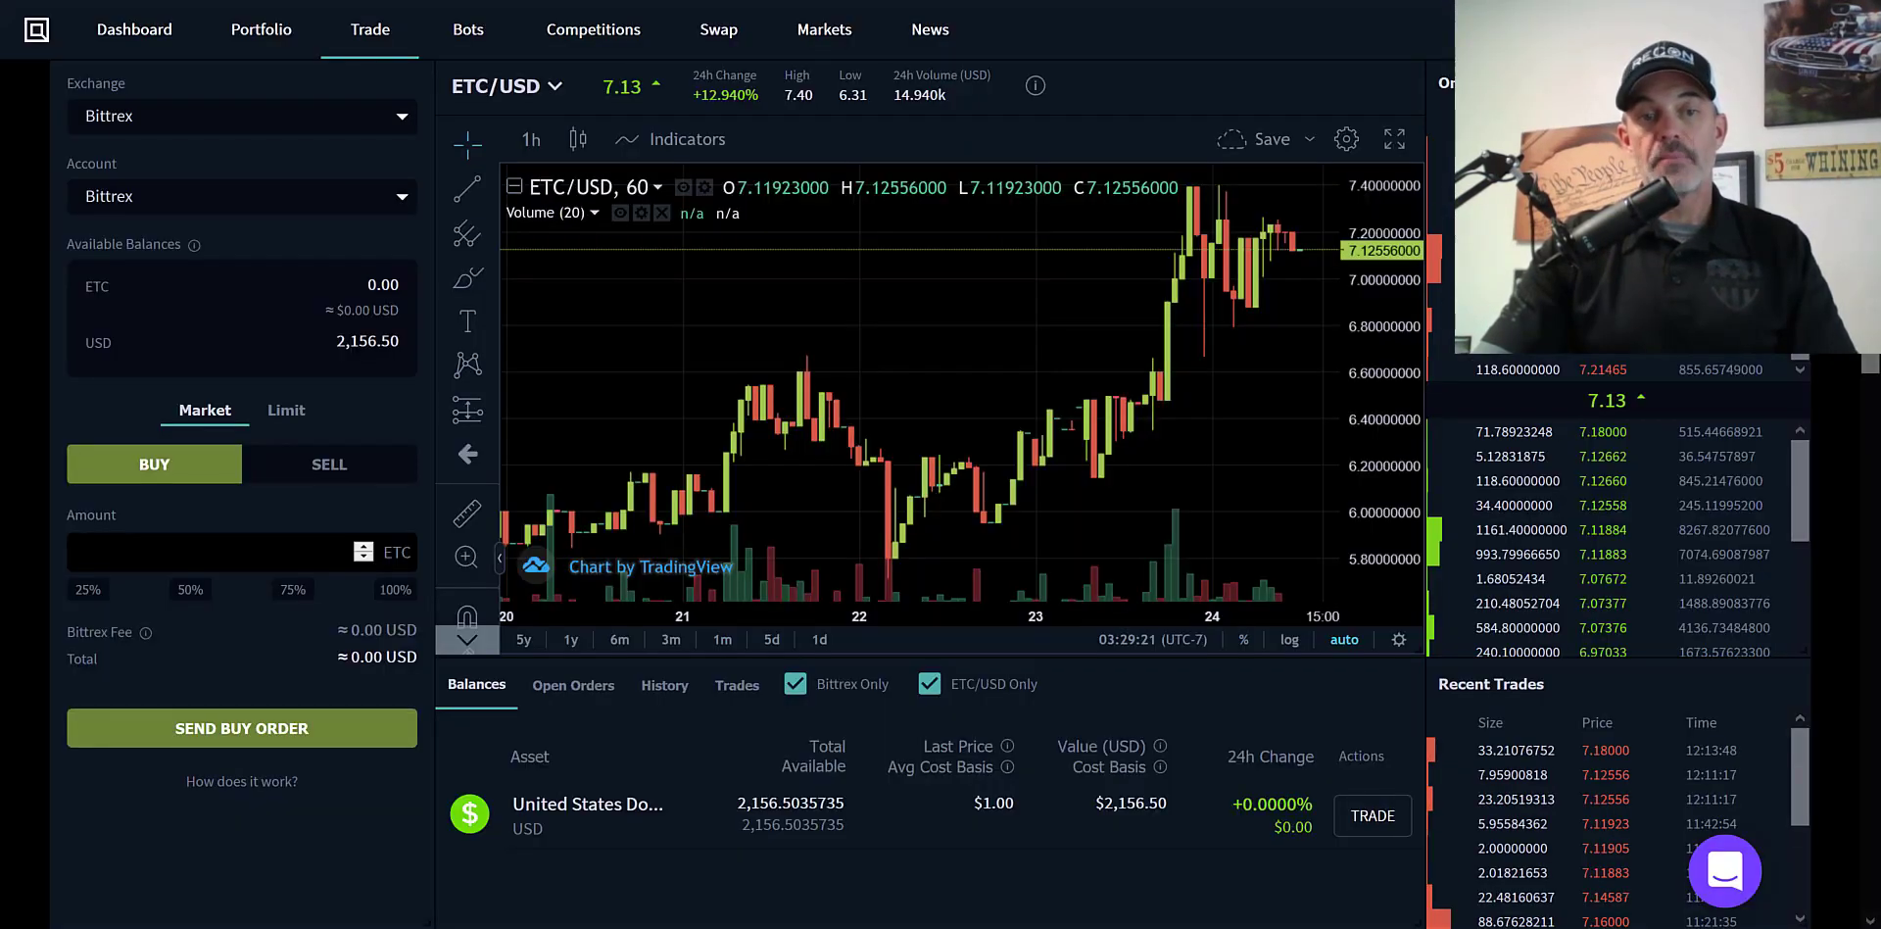
Show the recent ETC/USD trades in the Trades panel.
{"action": "left_click", "coordinate": [737, 684]}
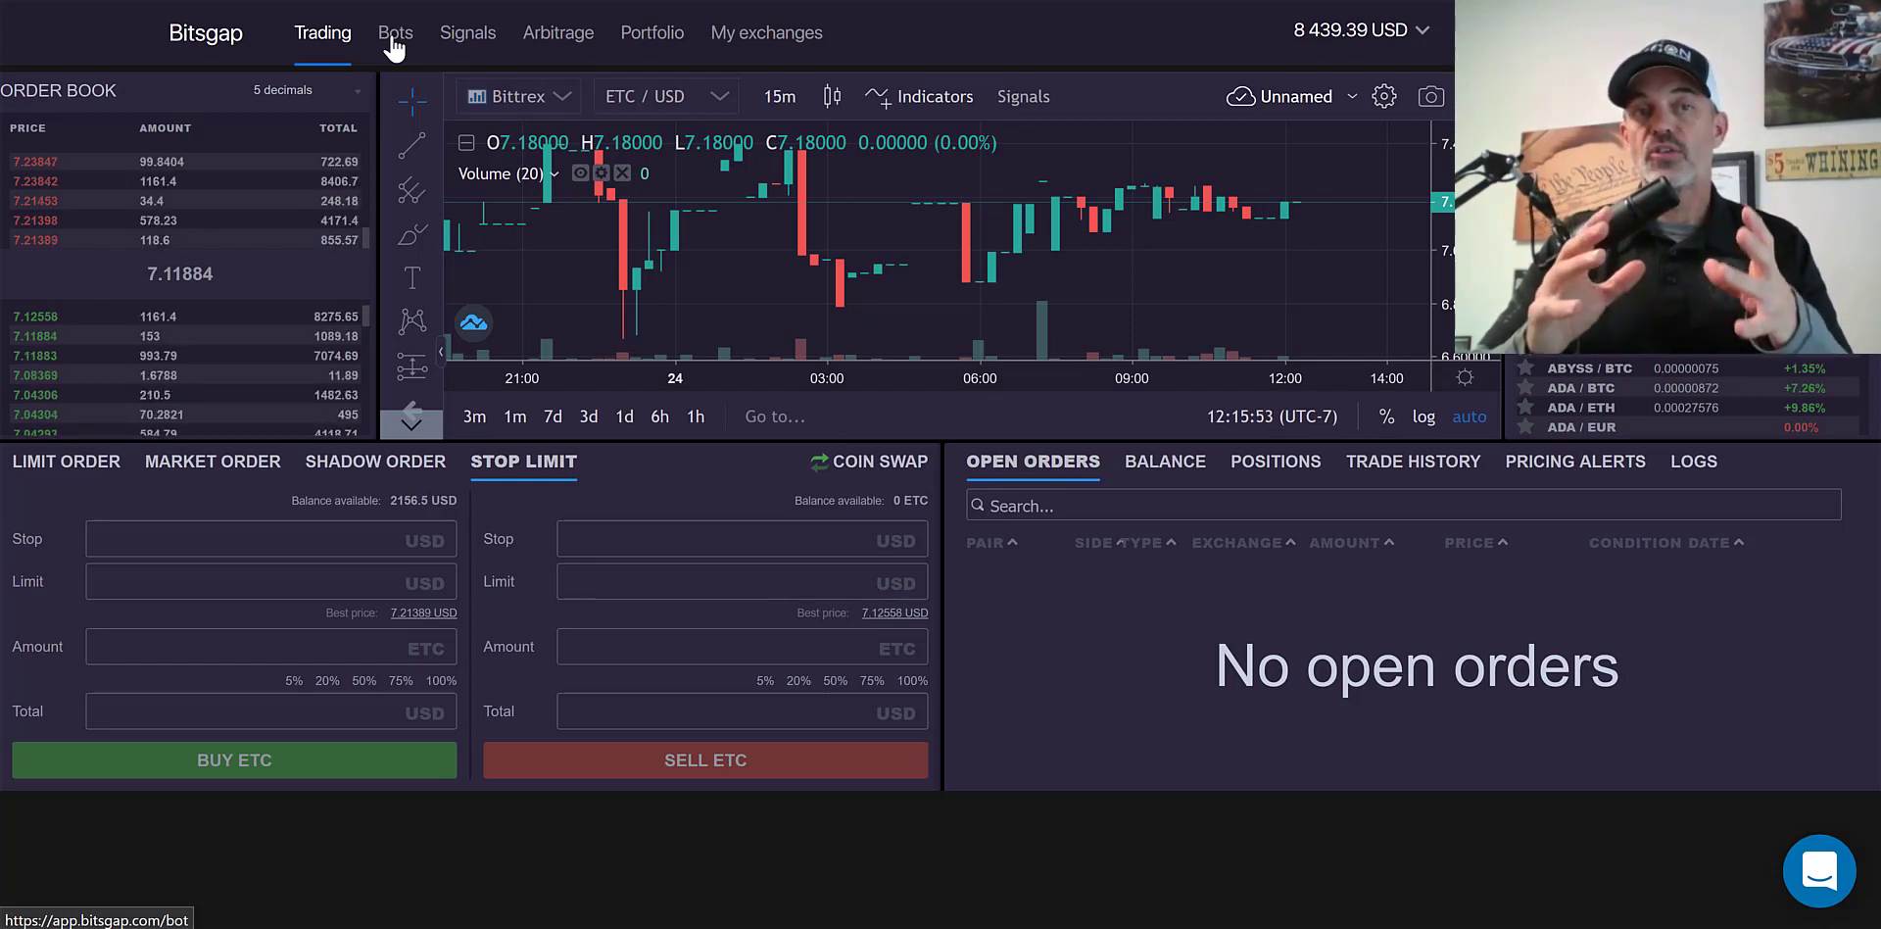
{"action": "left_click", "coordinate": [556, 96]}
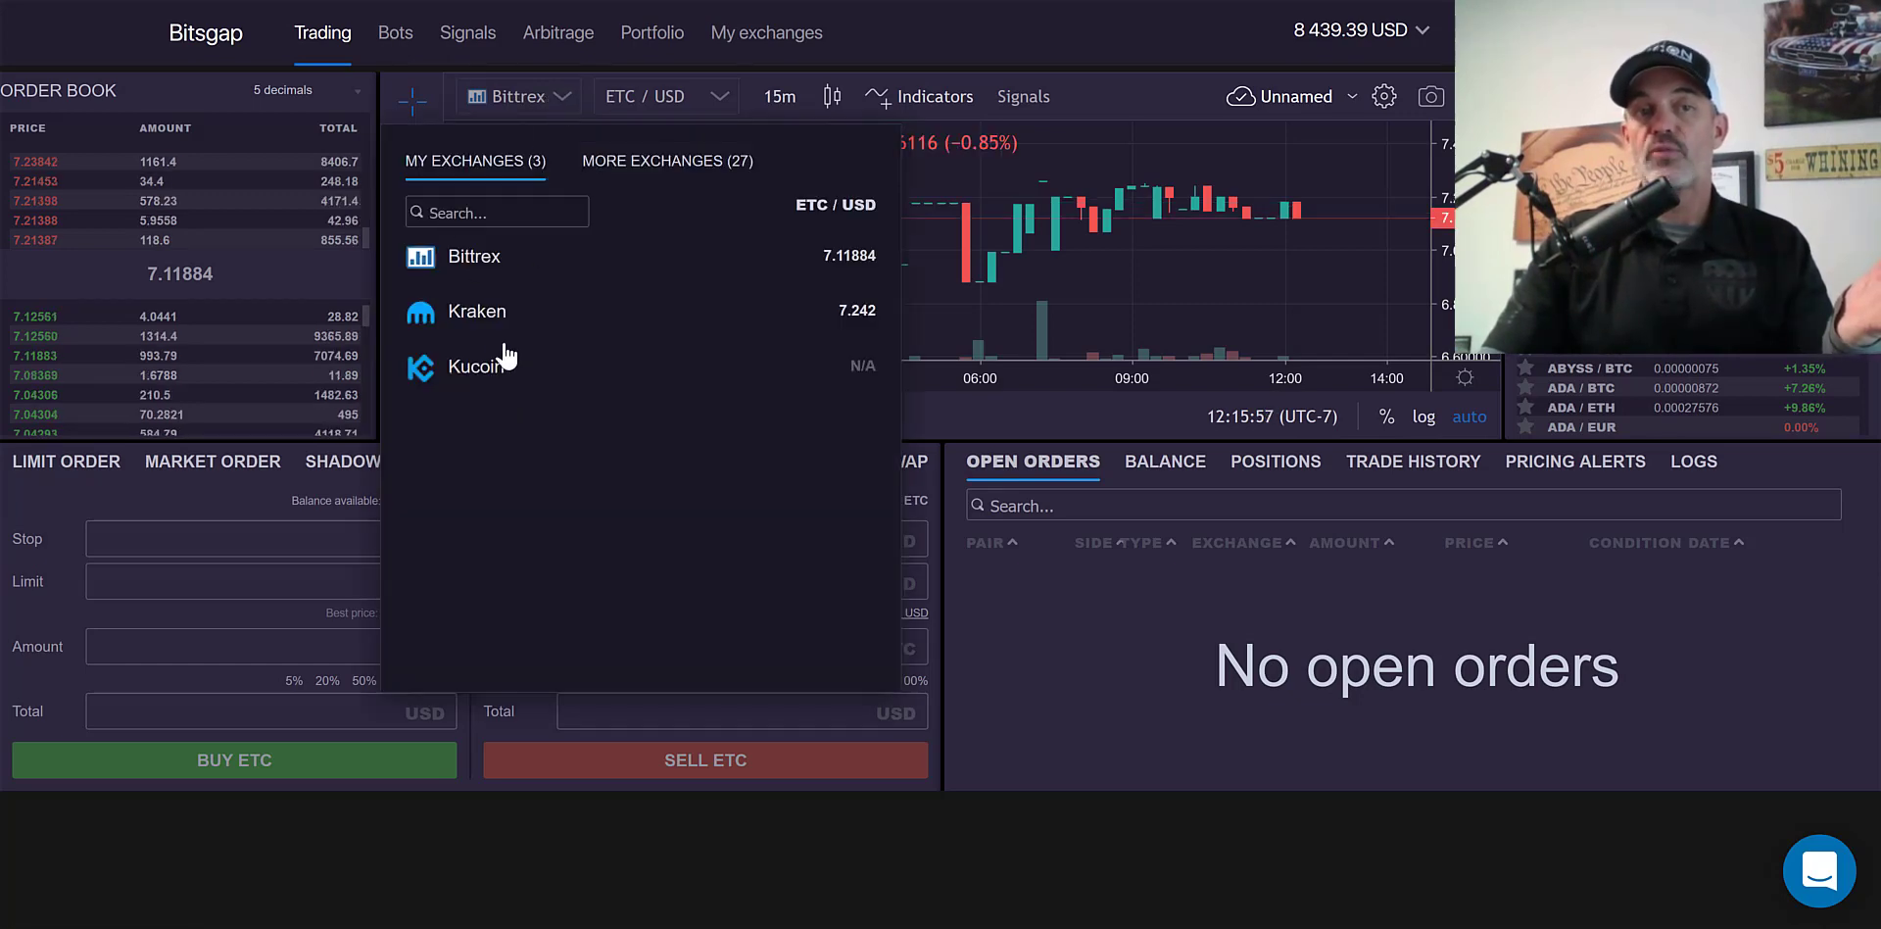
{"action": "left_click", "coordinate": [931, 28]}
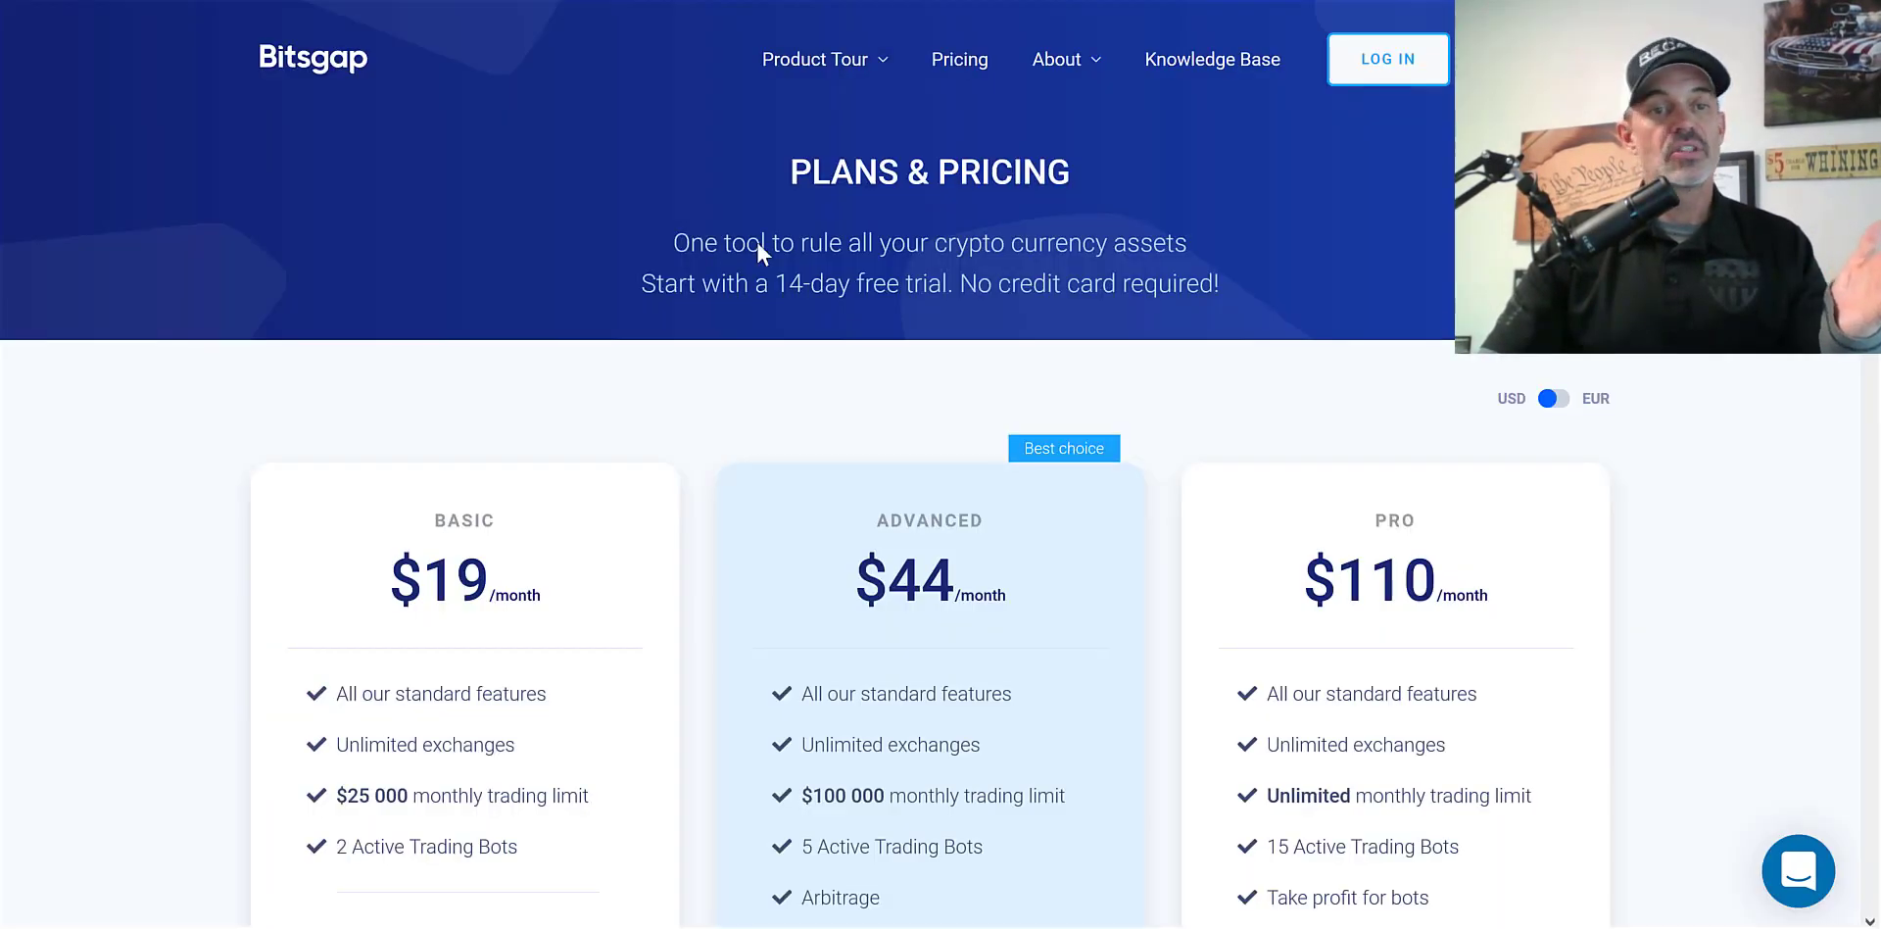
{"action": "left_click_drag", "start_coordinate": [390, 578], "coordinate": [591, 565]}
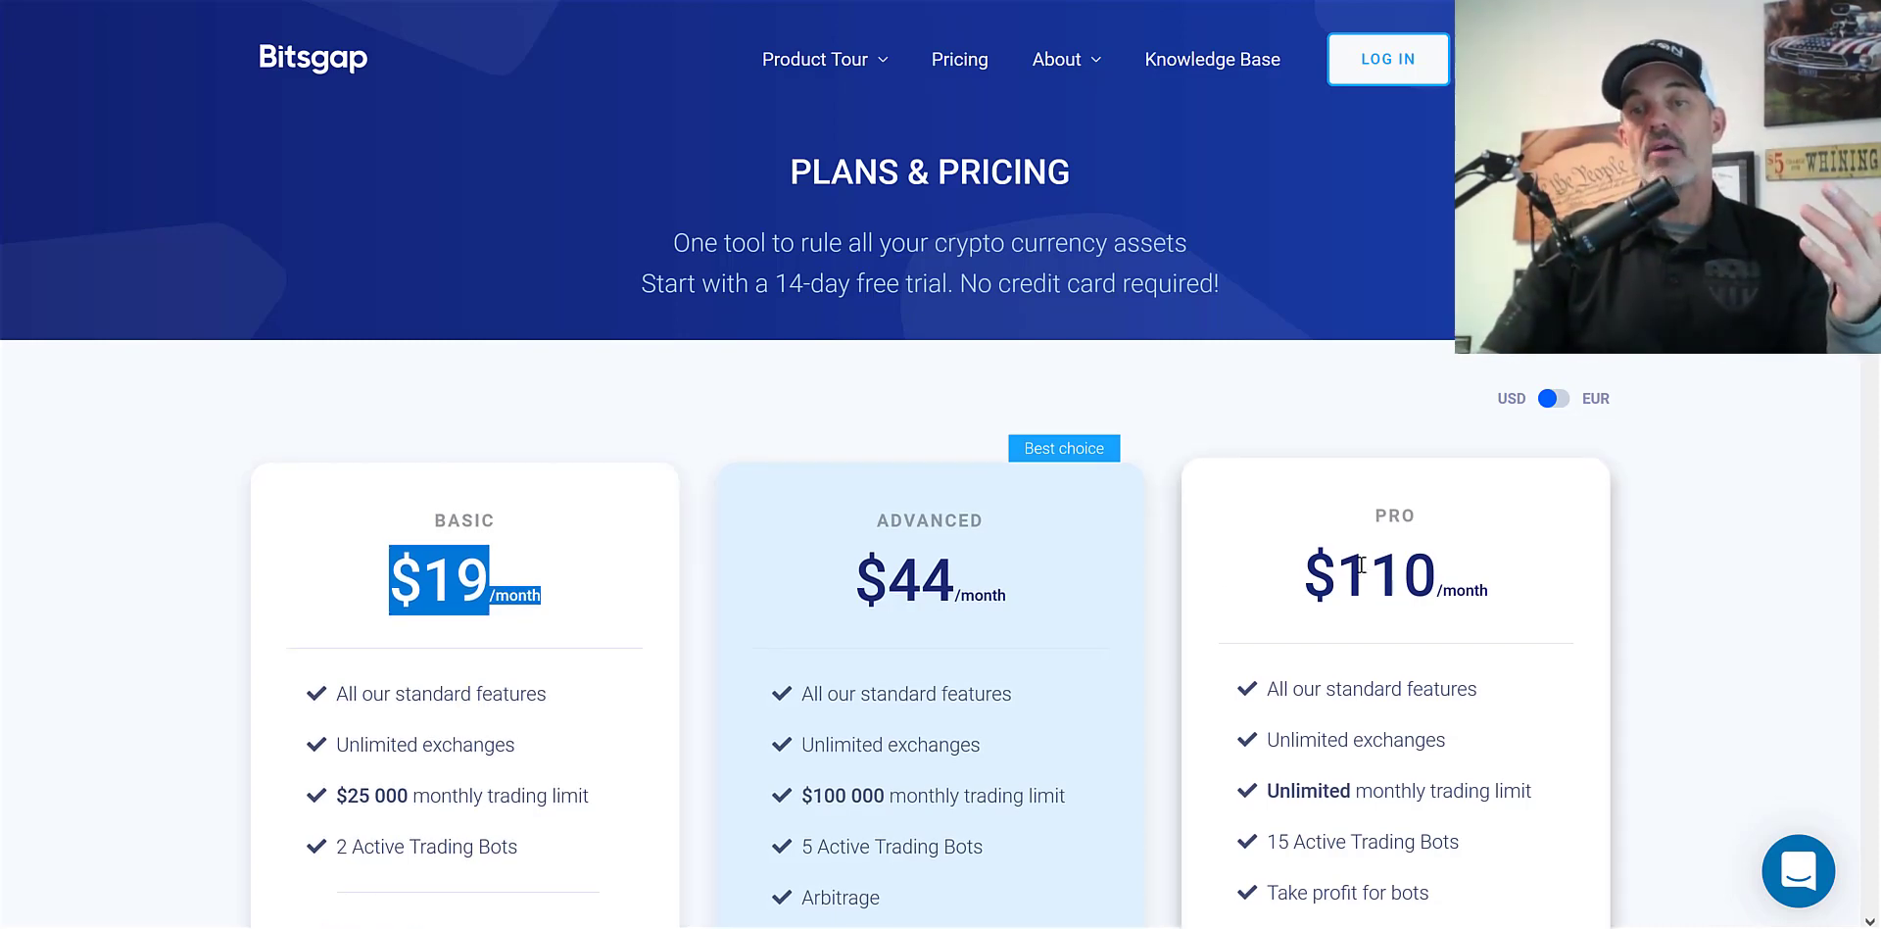
{"action": "left_click_drag", "start_coordinate": [1300, 576], "coordinate": [1513, 555]}
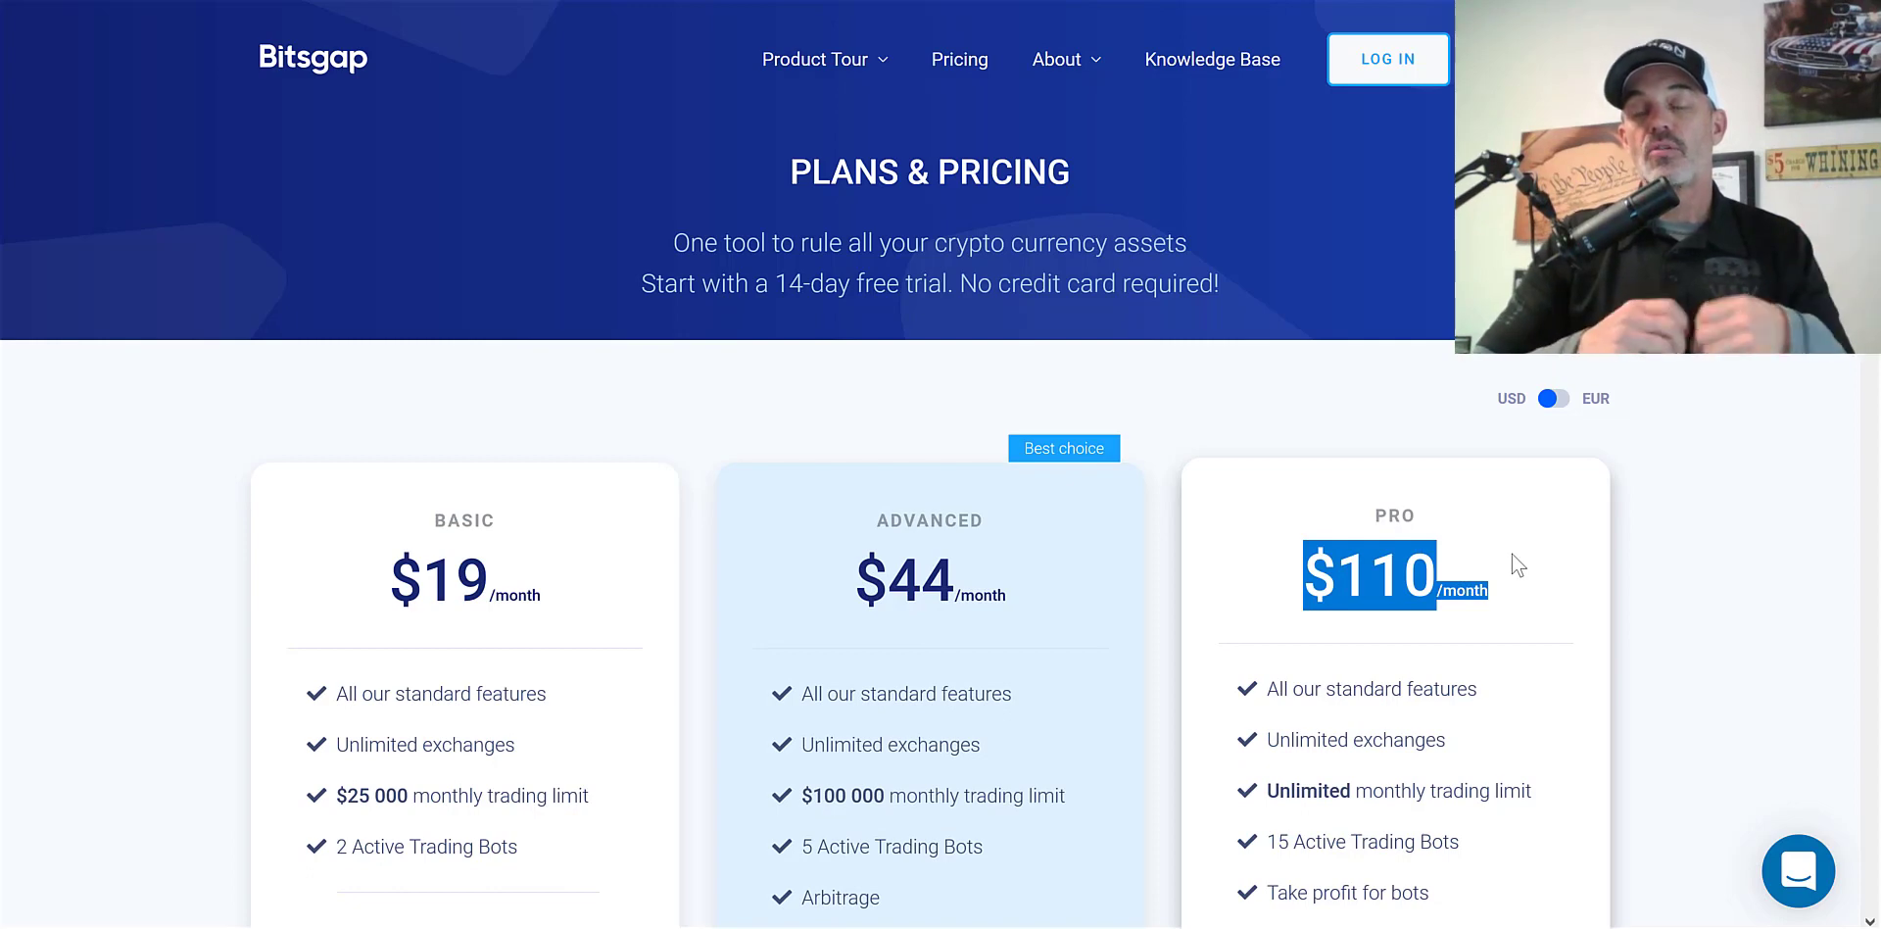